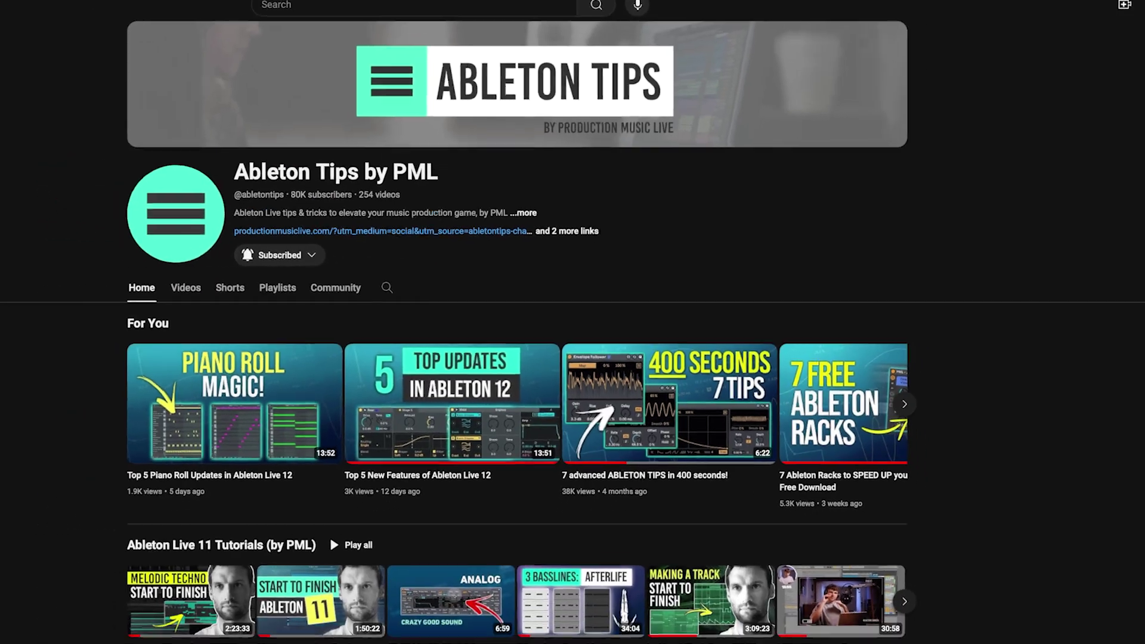
# Scroll down the Ableton Tips by PML channel page to the For You and Ableton Live 11 Tutorials rows.
pyautogui.scroll(-3, 927, 311)
pyautogui.scroll(-5, 911, 308)
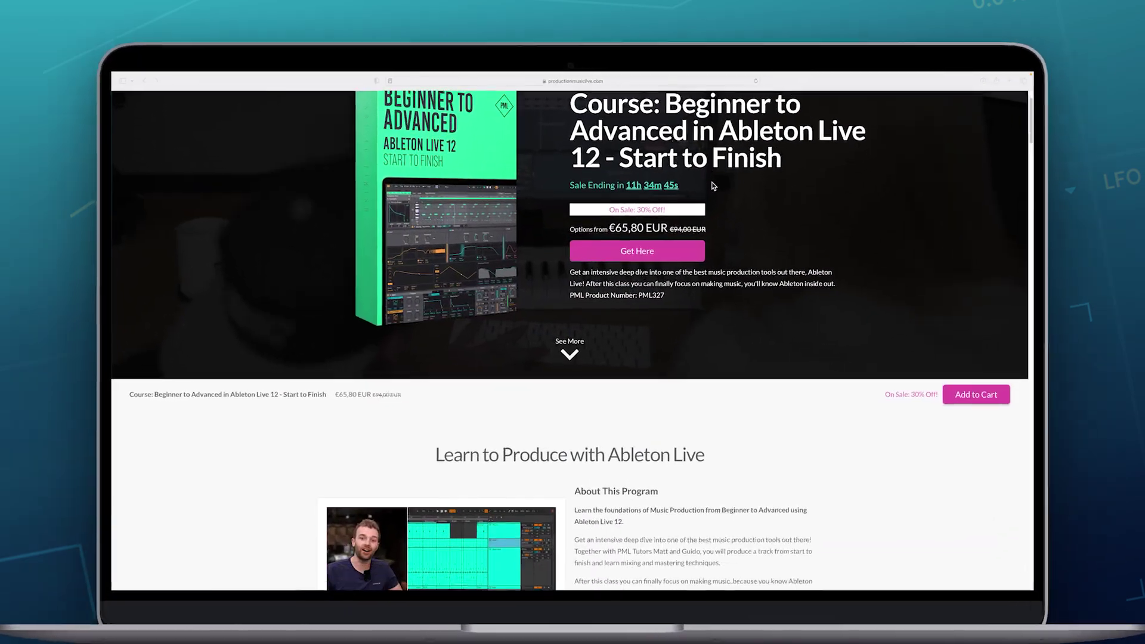
# Scroll the course page past About This Program to What You Get and Make Music your first language.
pyautogui.scroll(-3, 713, 186)
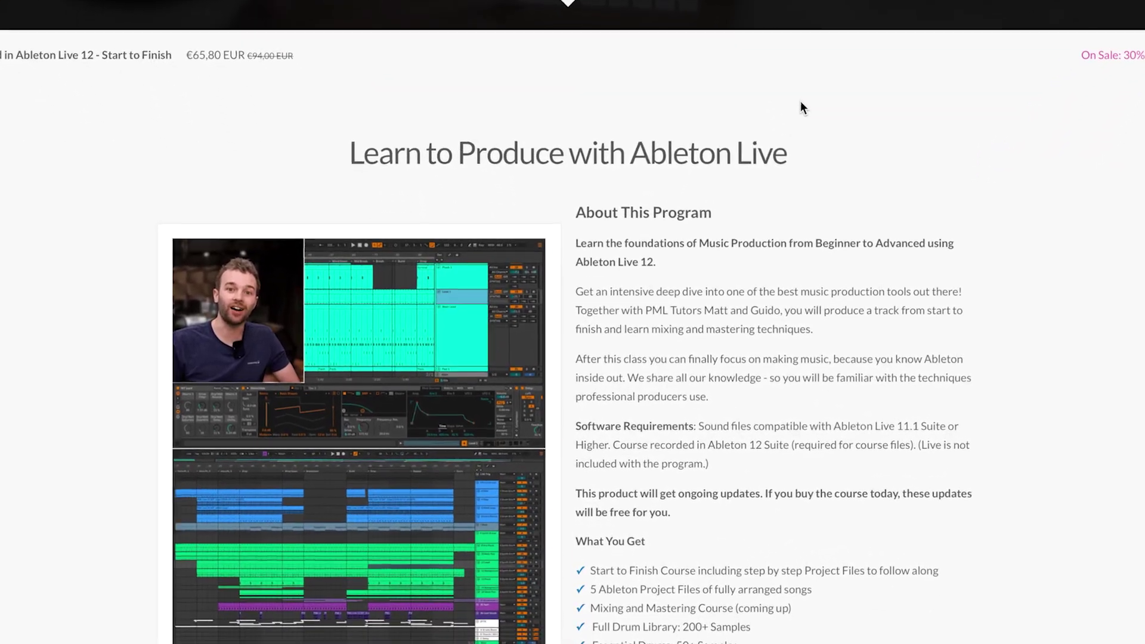
pyautogui.scroll(-5, 801, 106)
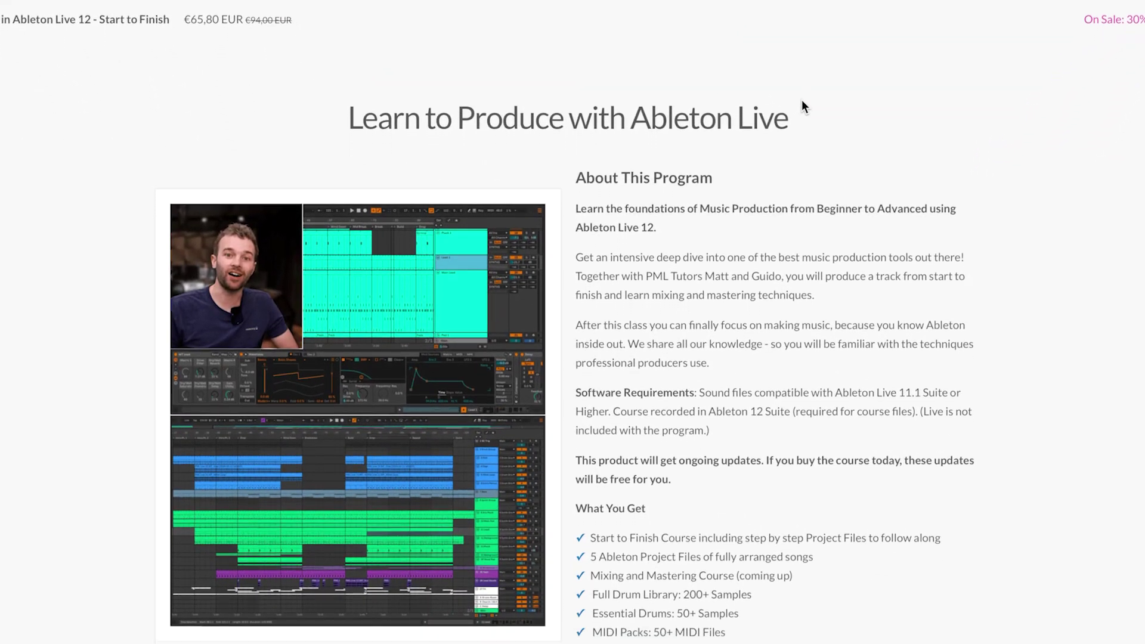
pyautogui.scroll(-6, 802, 101)
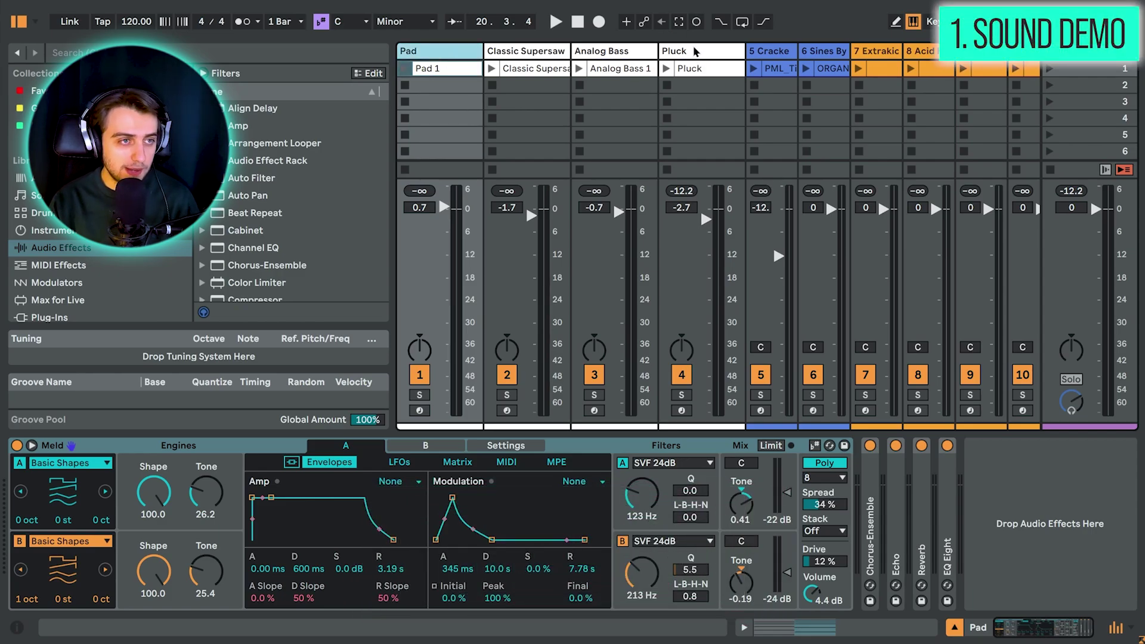
# Browse the other tracks' Meld patches, including the MPE Meld Kit, ending on the Pad track.
pyautogui.click(694, 52)
pyautogui.hscroll(3, 742, 51)
pyautogui.click(689, 56)
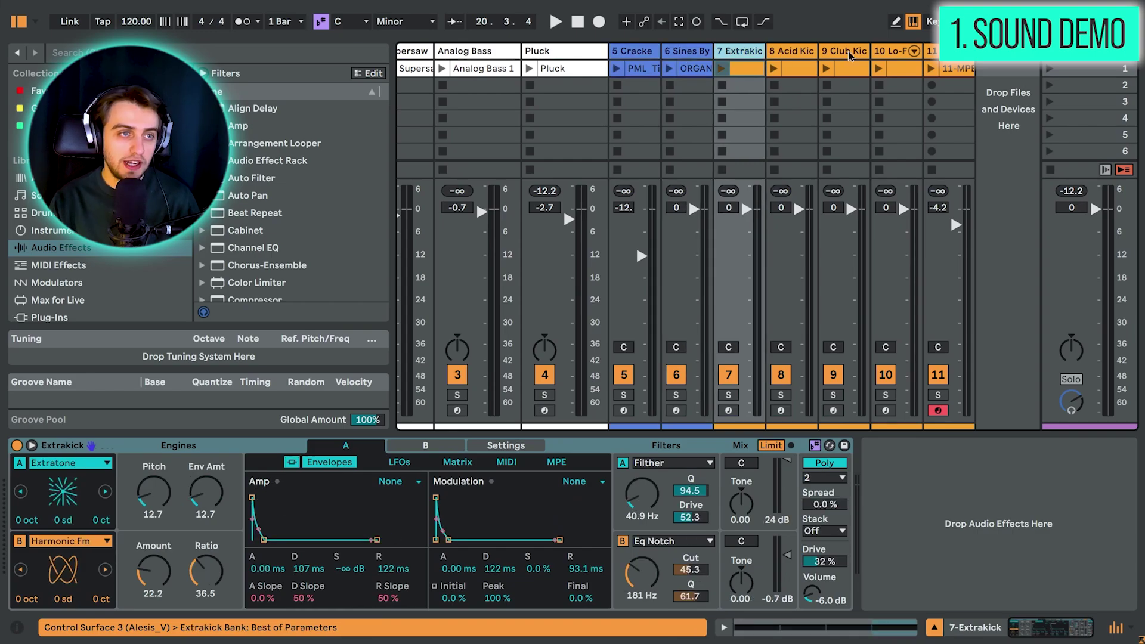
pyautogui.click(933, 52)
pyautogui.hscroll(-3, 715, 119)
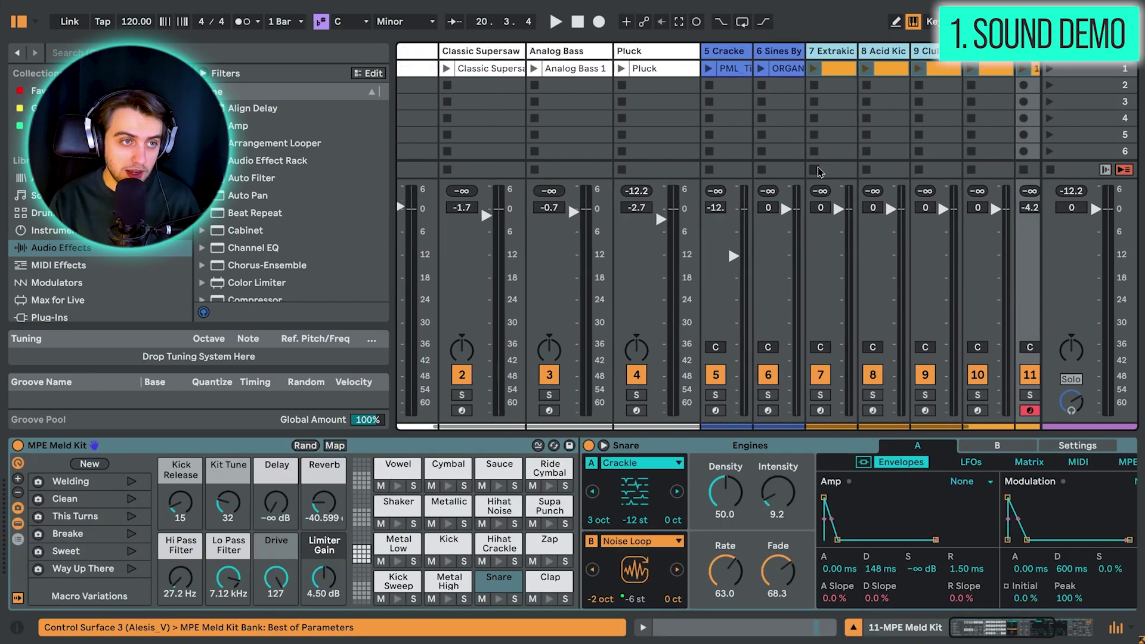
pyautogui.click(463, 53)
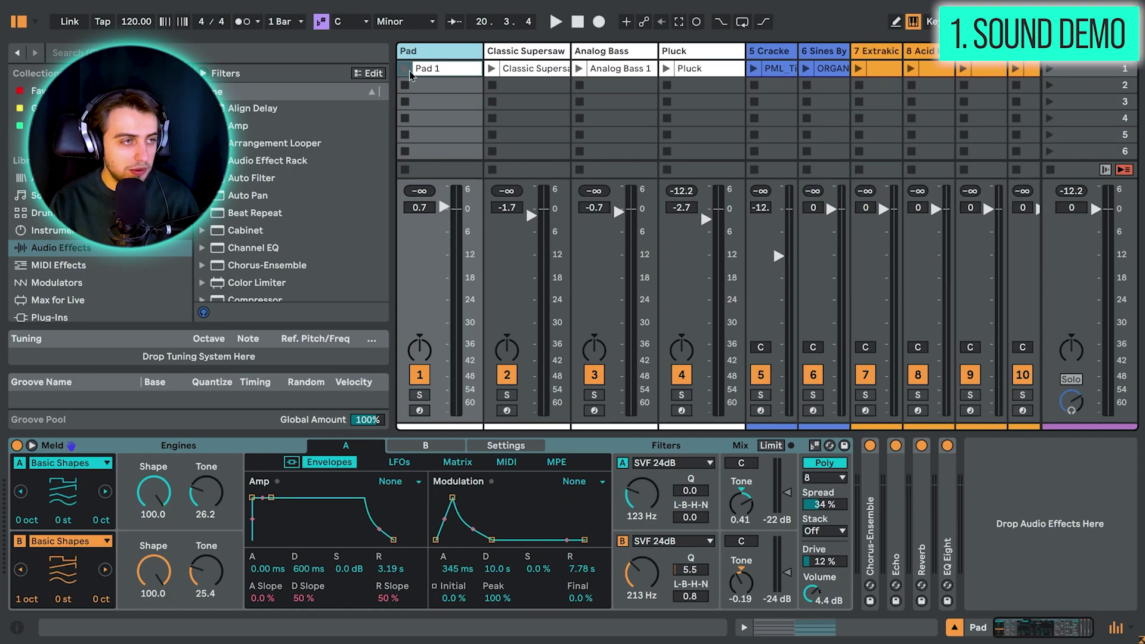
# Audition the Pad 1 and Classic Supersaw clips, raising Classic Supersaw's volume to 0.2 dB.
pyautogui.click(405, 69)
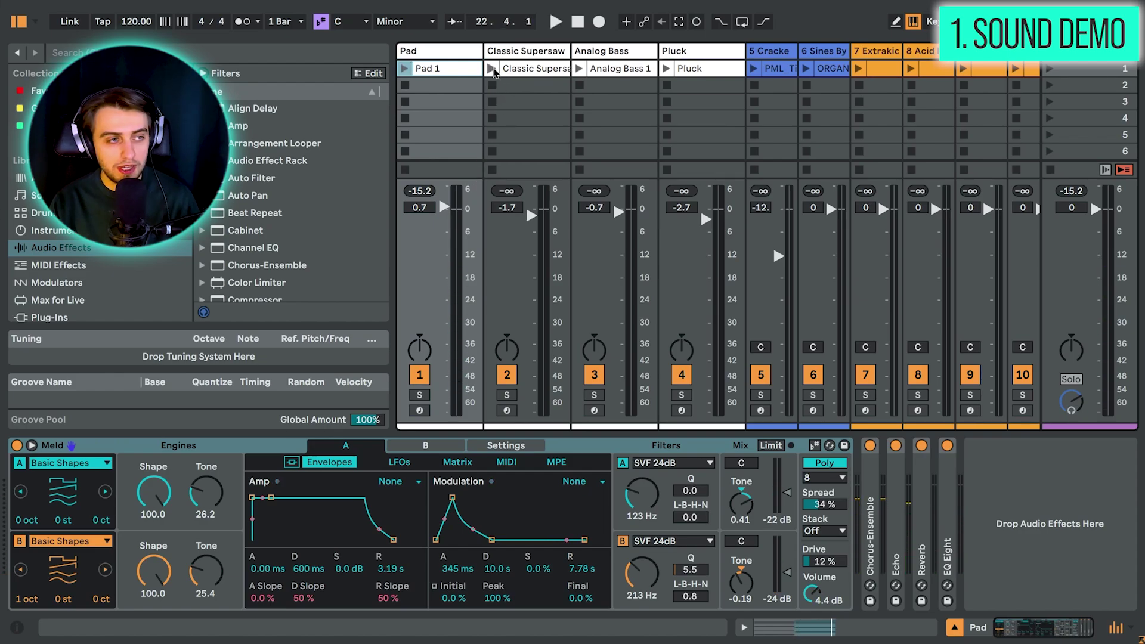
pyautogui.click(491, 68)
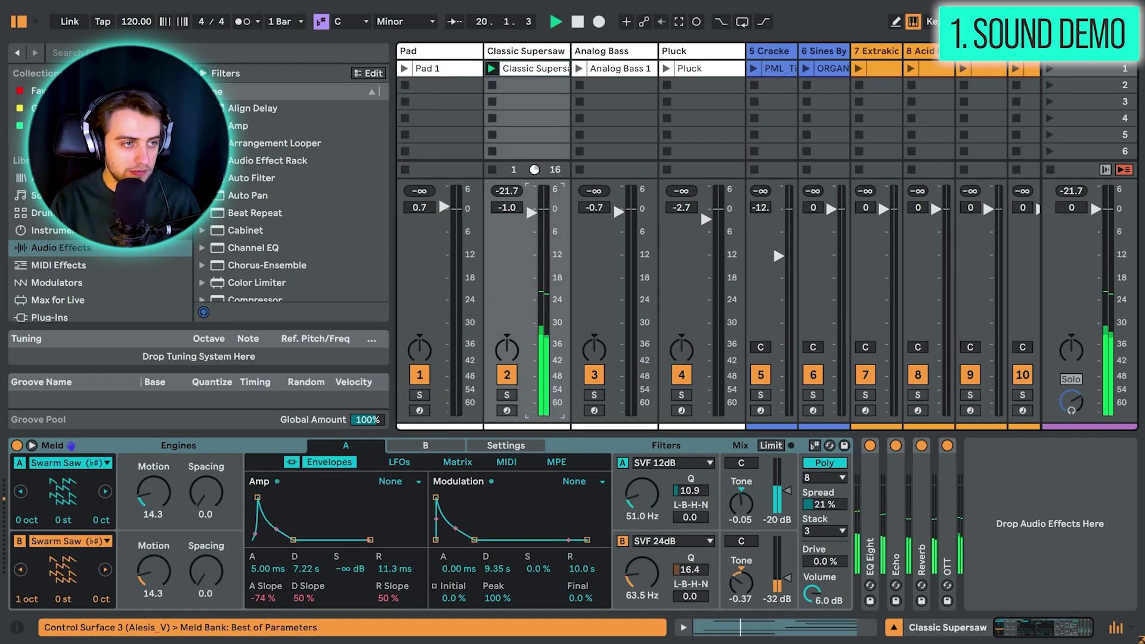
pyautogui.moveTo(540, 215); pyautogui.dragTo(543, 209)
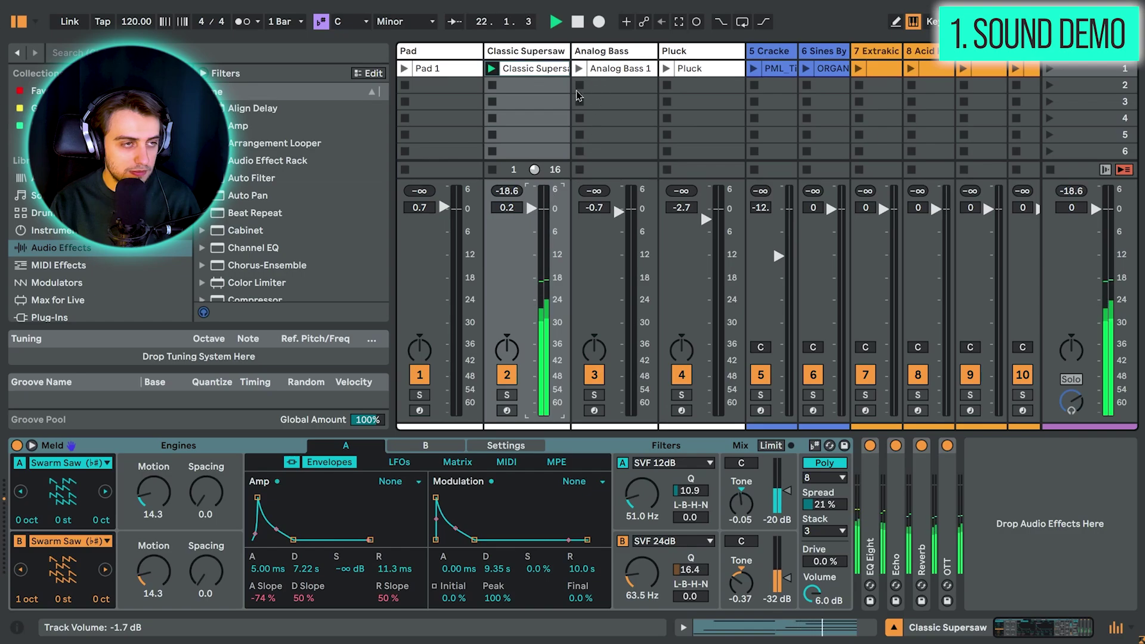
pyautogui.click(504, 170)
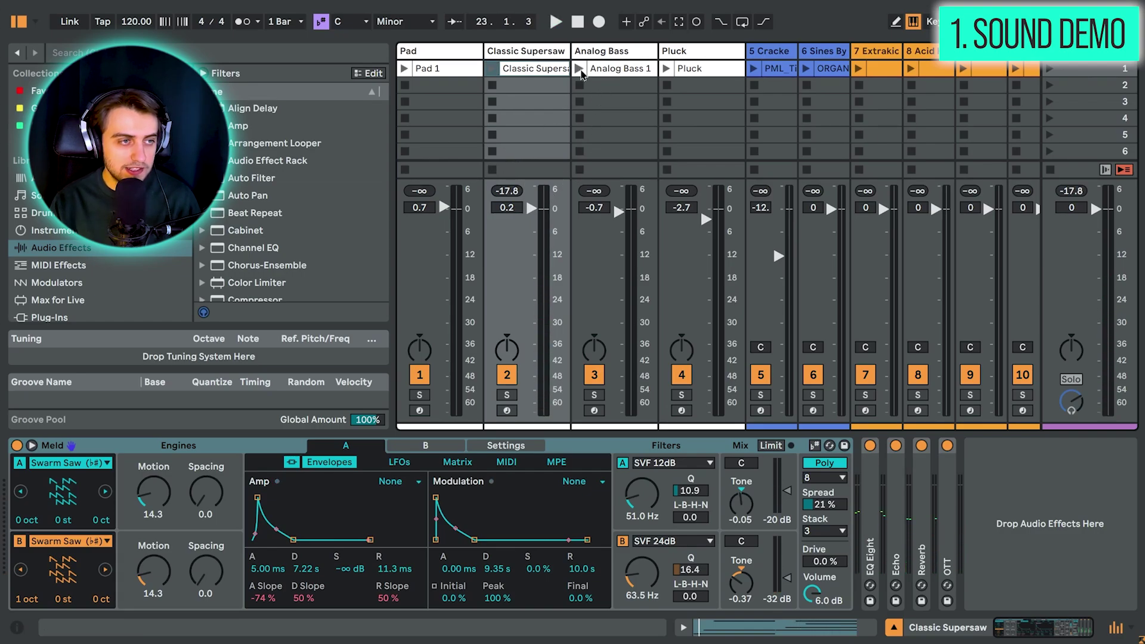
# Audition the Analog Bass 1 clip, then launch the Pluck clip with its Meld patch shown.
pyautogui.click(579, 69)
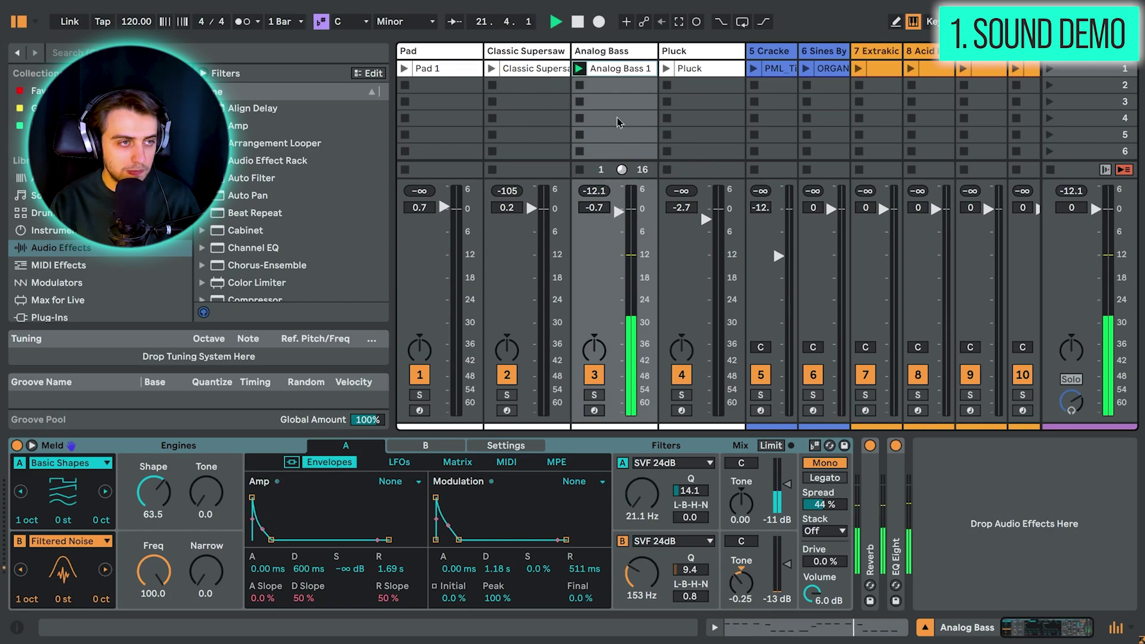
pyautogui.press('space')
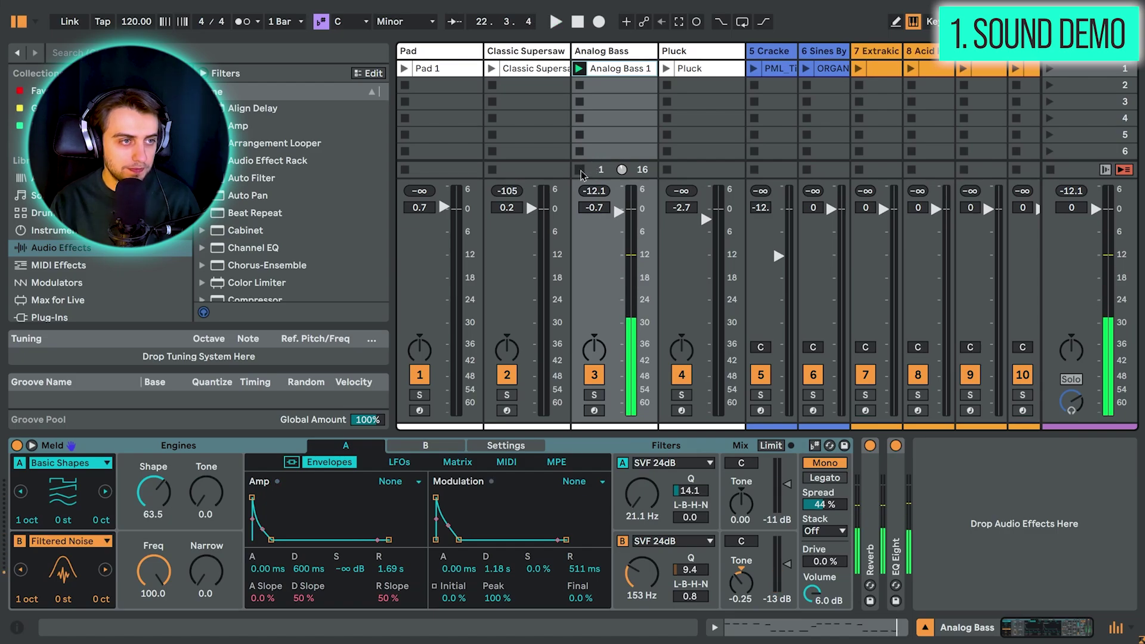
pyautogui.click(682, 76)
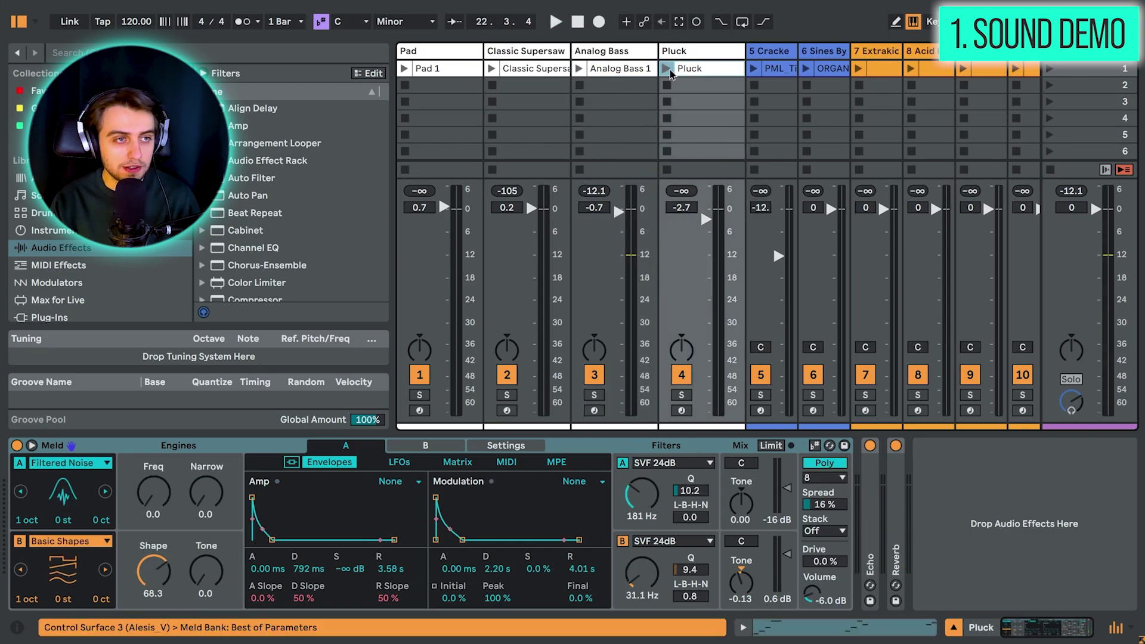
pyautogui.click(666, 68)
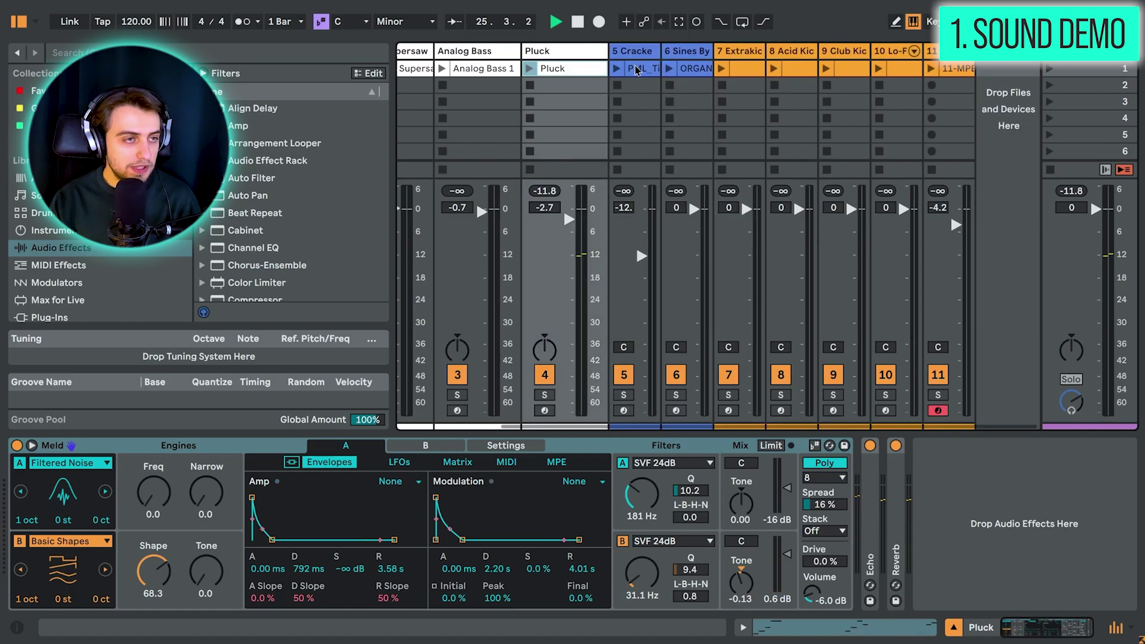
# Play the Cracked Piano clip in a widened column and set its volume to -8.0 dB.
pyautogui.click(637, 54)
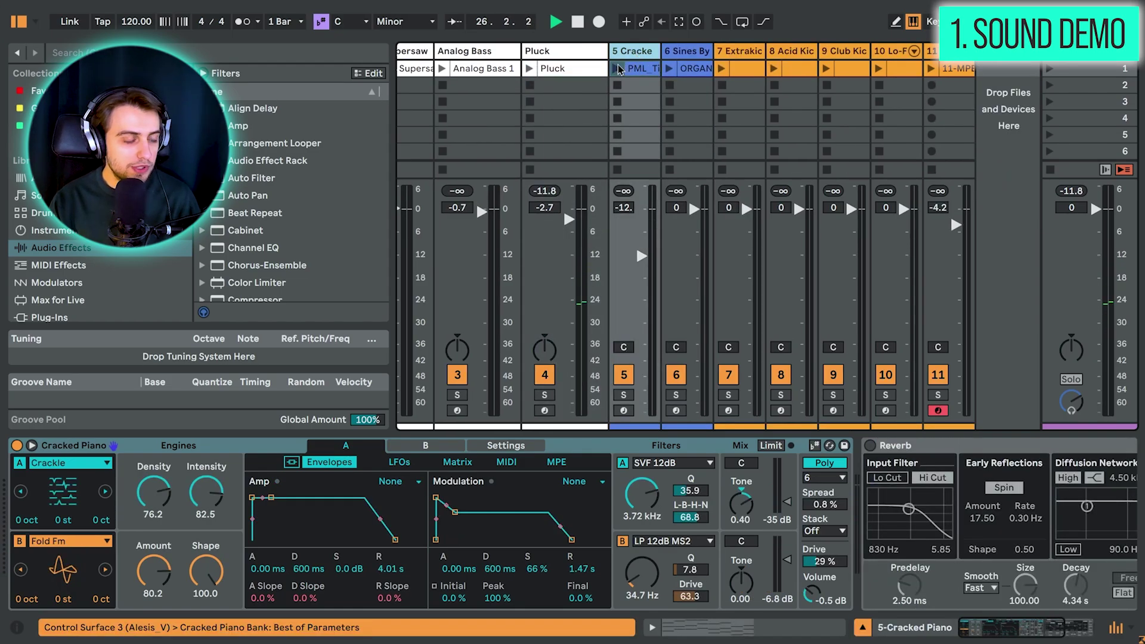
pyautogui.moveTo(661, 54); pyautogui.dragTo(697, 55)
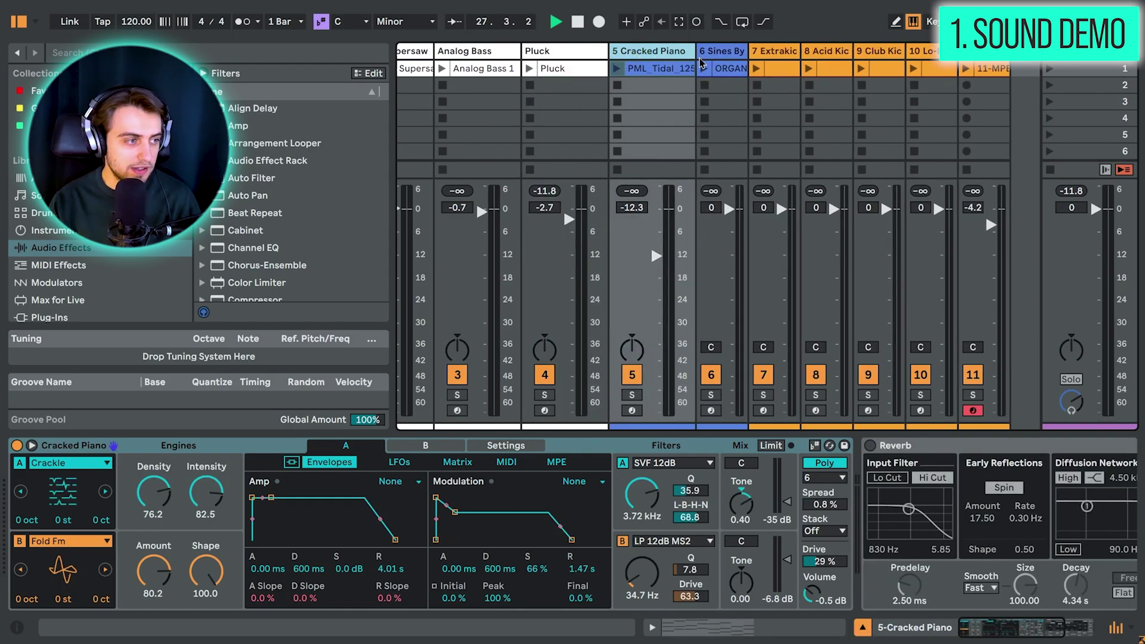
pyautogui.click(617, 70)
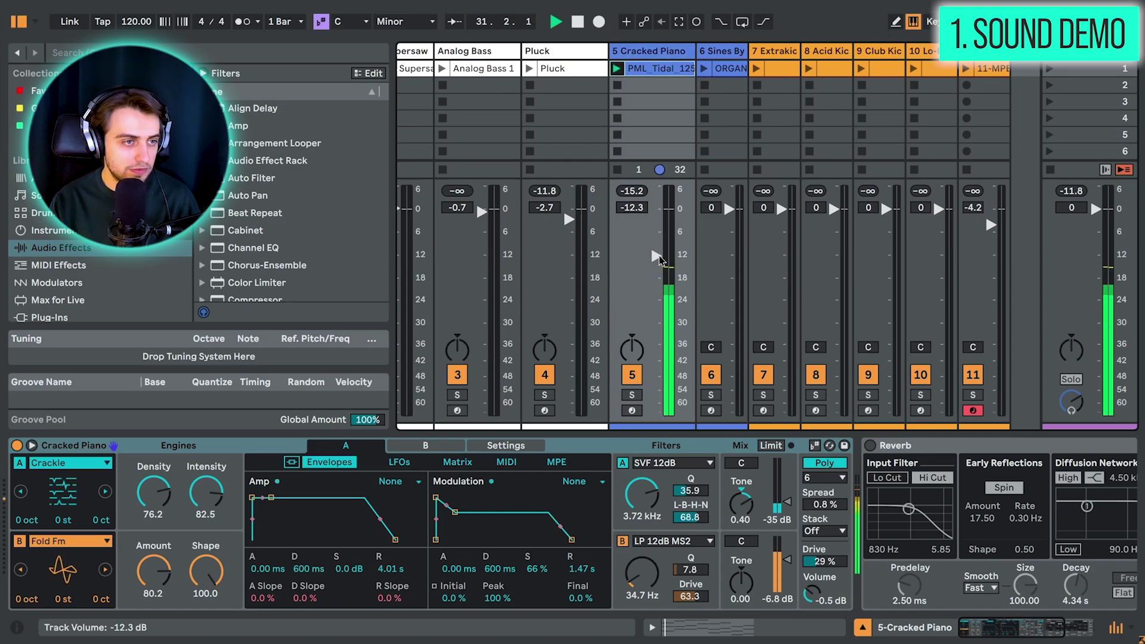
pyautogui.moveTo(656, 255); pyautogui.dragTo(656, 236)
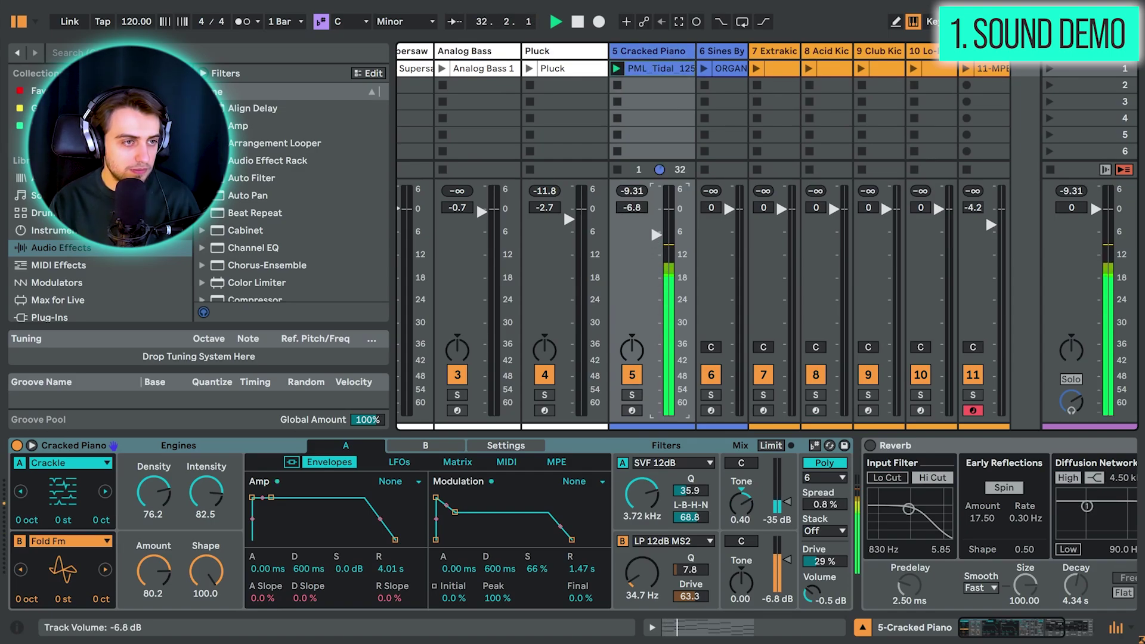
pyautogui.moveTo(656, 236); pyautogui.dragTo(656, 238)
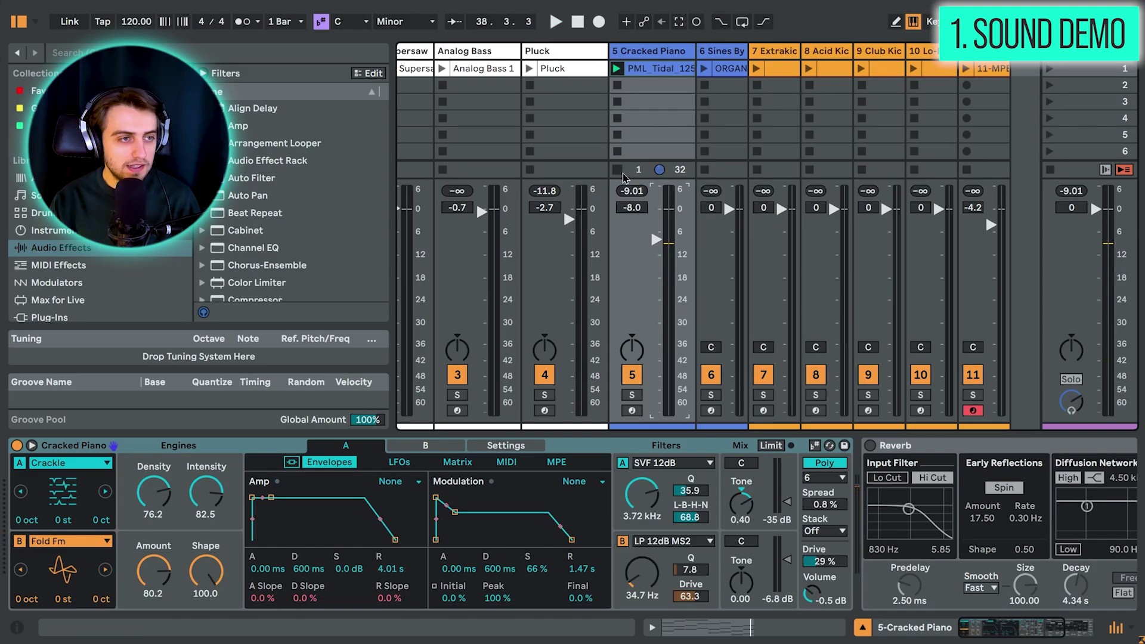
# Stop Cracked Piano and launch the Sines By The Sea clip in a widened column.
pyautogui.click(618, 170)
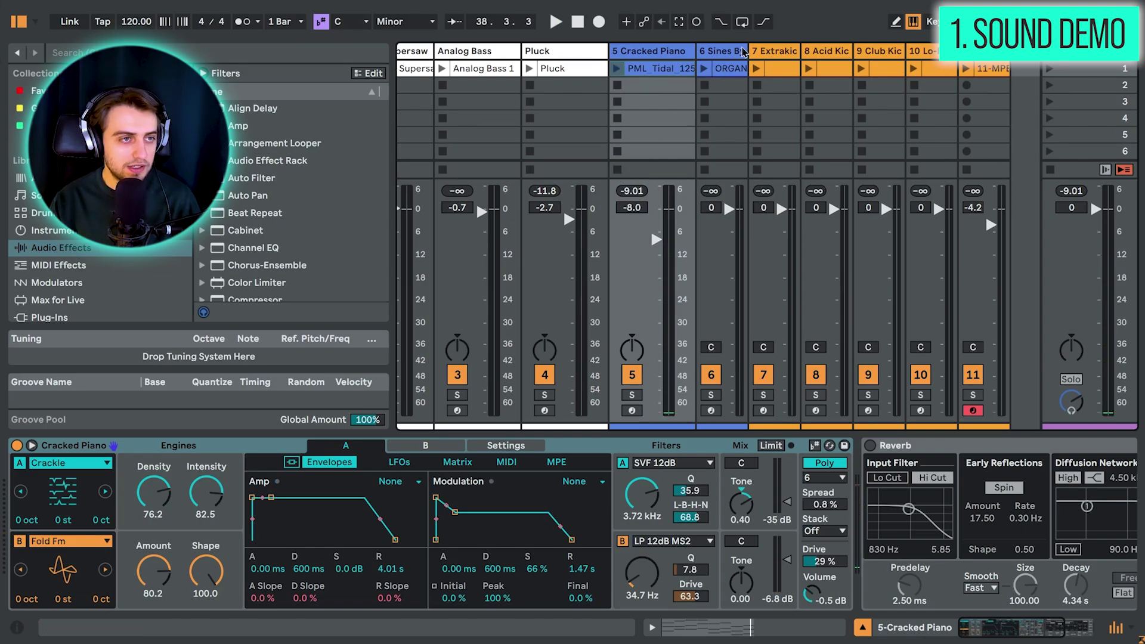
pyautogui.moveTo(744, 53); pyautogui.dragTo(797, 53)
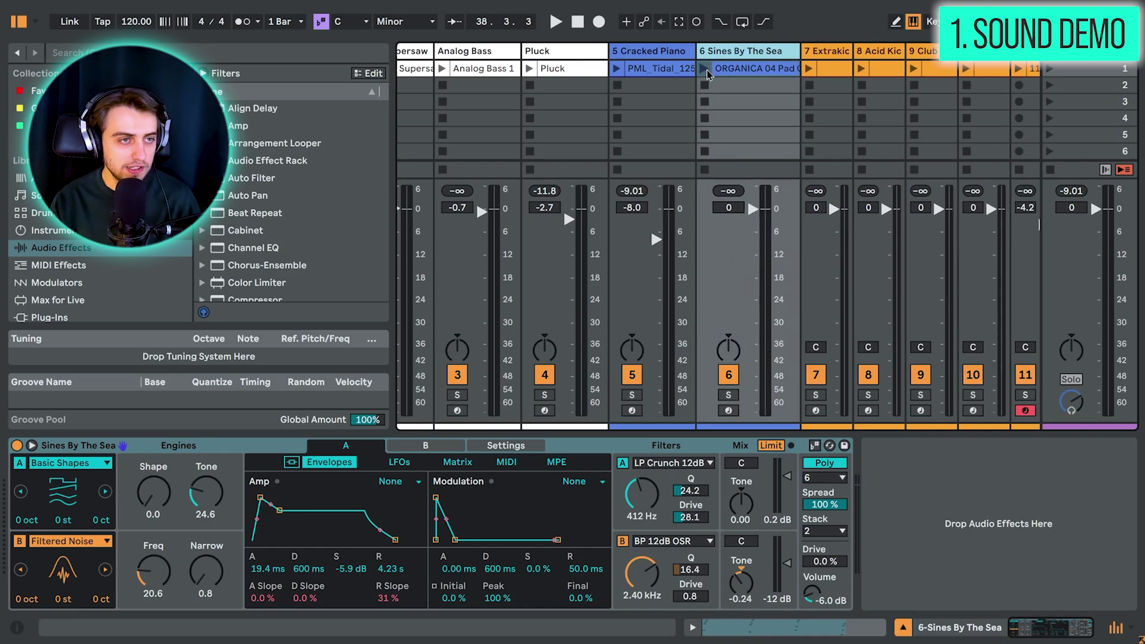
pyautogui.click(705, 69)
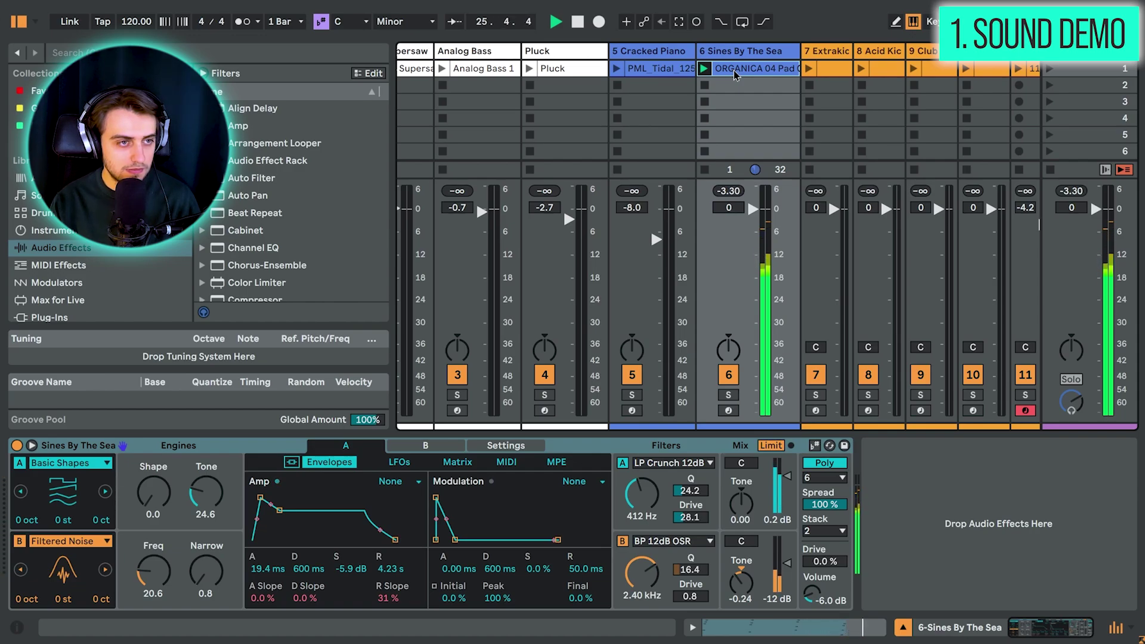
# Audition the Extrakick and Acid Kick clips with their Meld patches shown.
pyautogui.press('space')
pyautogui.hscroll(2, 764, 119)
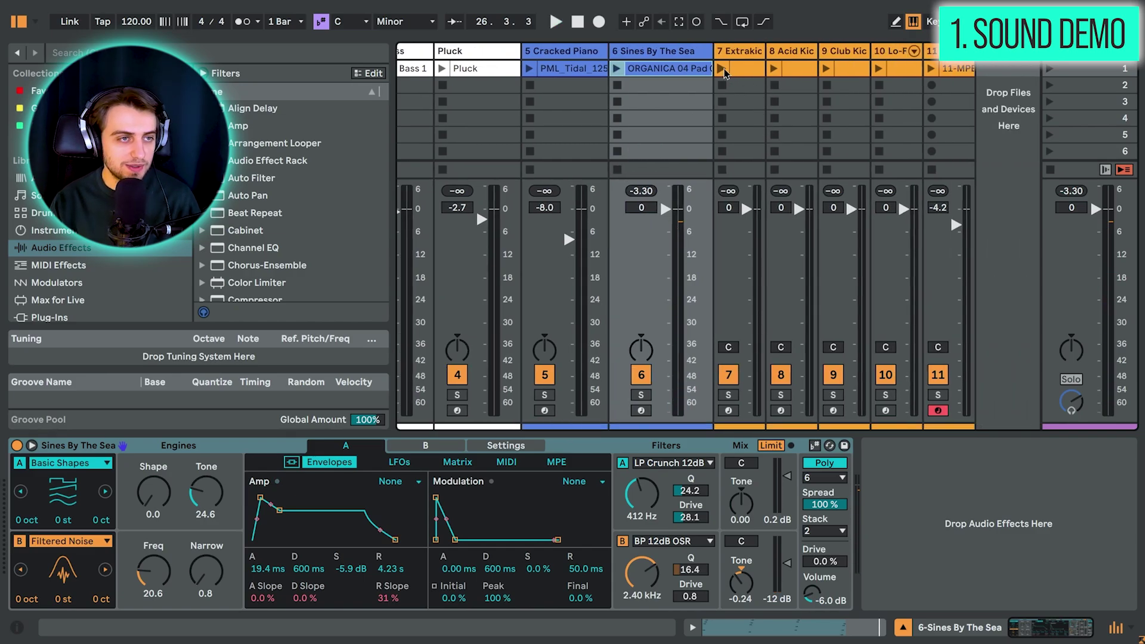
pyautogui.click(747, 72)
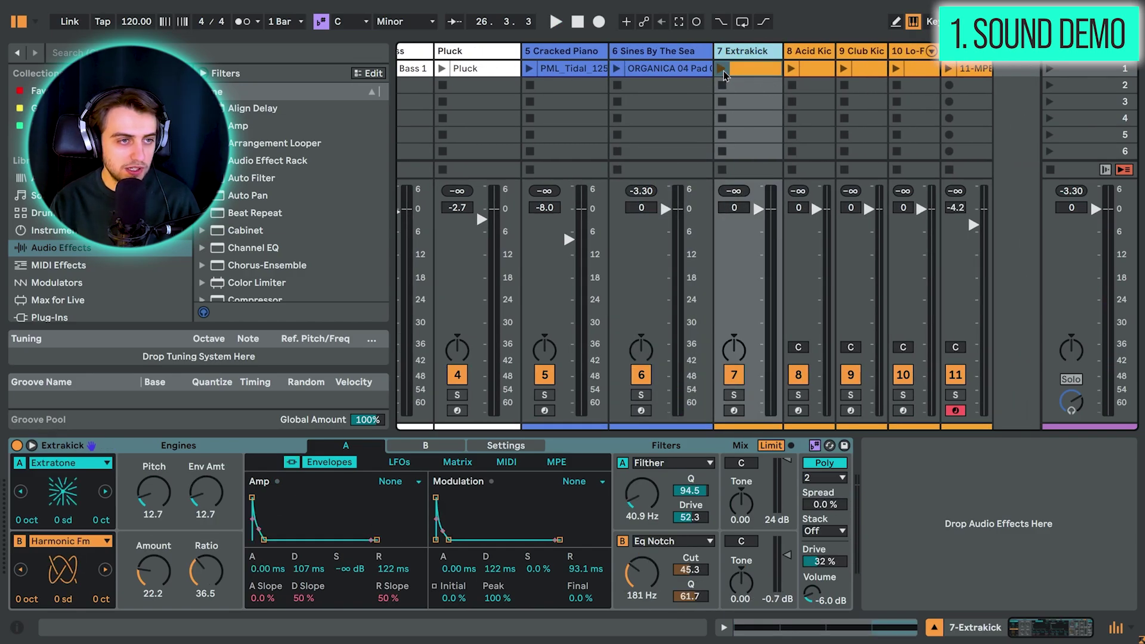
pyautogui.click(722, 69)
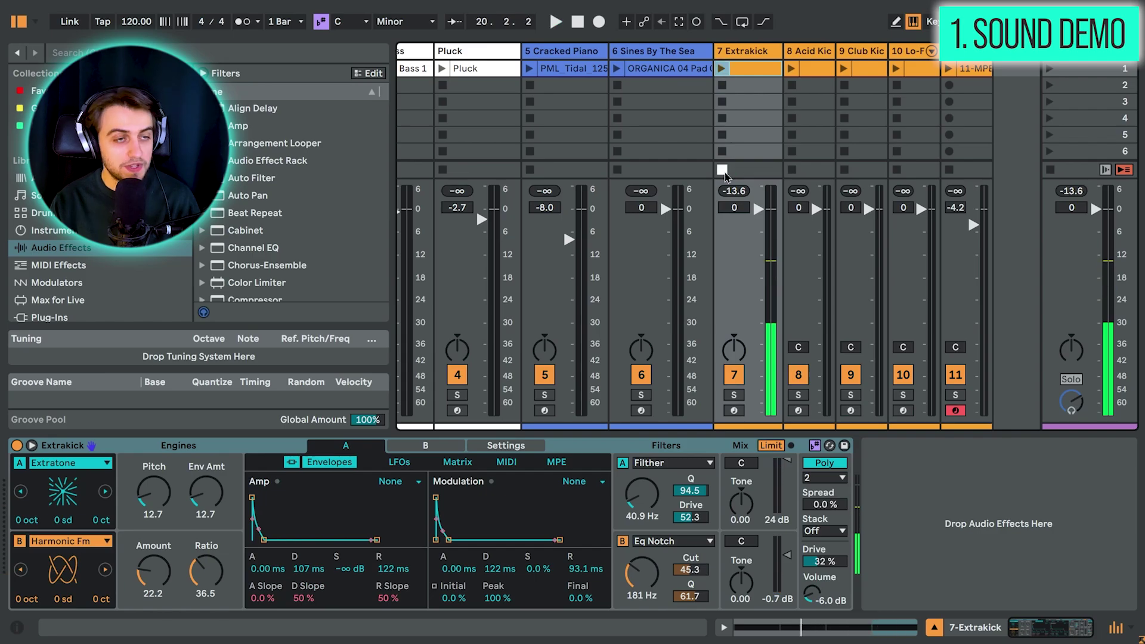
pyautogui.click(826, 69)
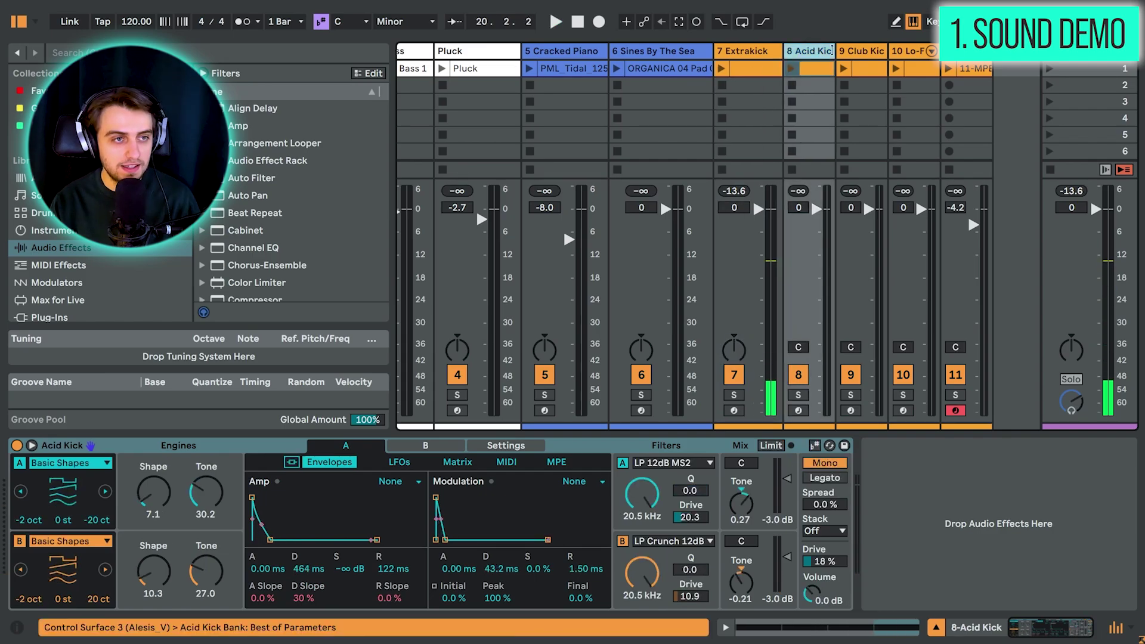
pyautogui.click(791, 68)
# Audition the Club Kick and Lo-Fi Kick clips in turn.
pyautogui.hscroll(2, 829, 133)
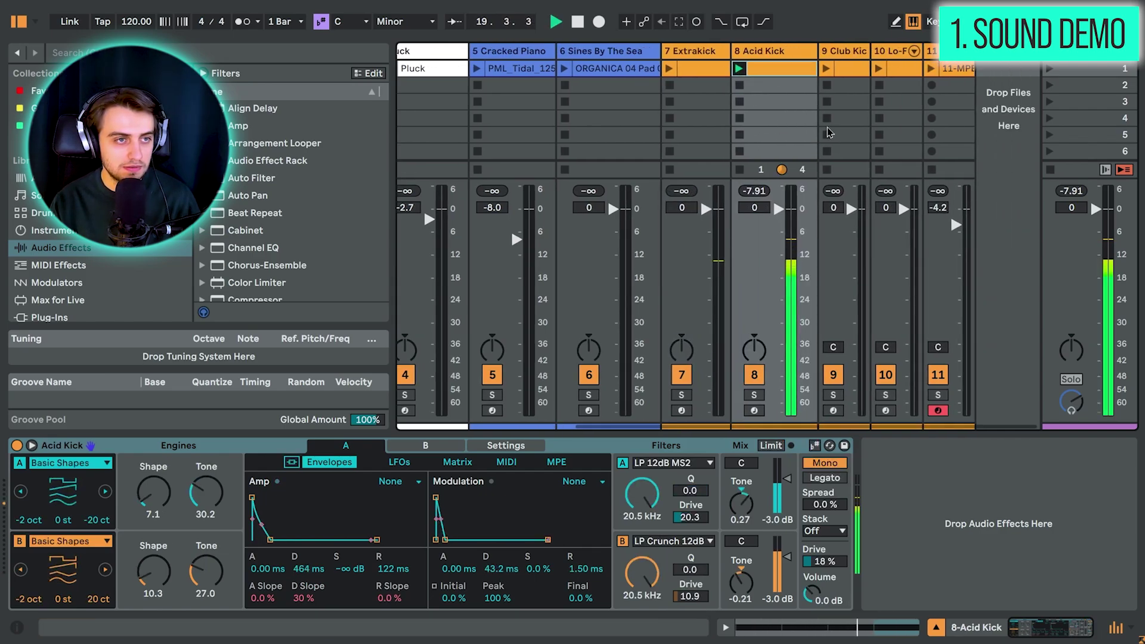
pyautogui.press('space')
pyautogui.click(854, 53)
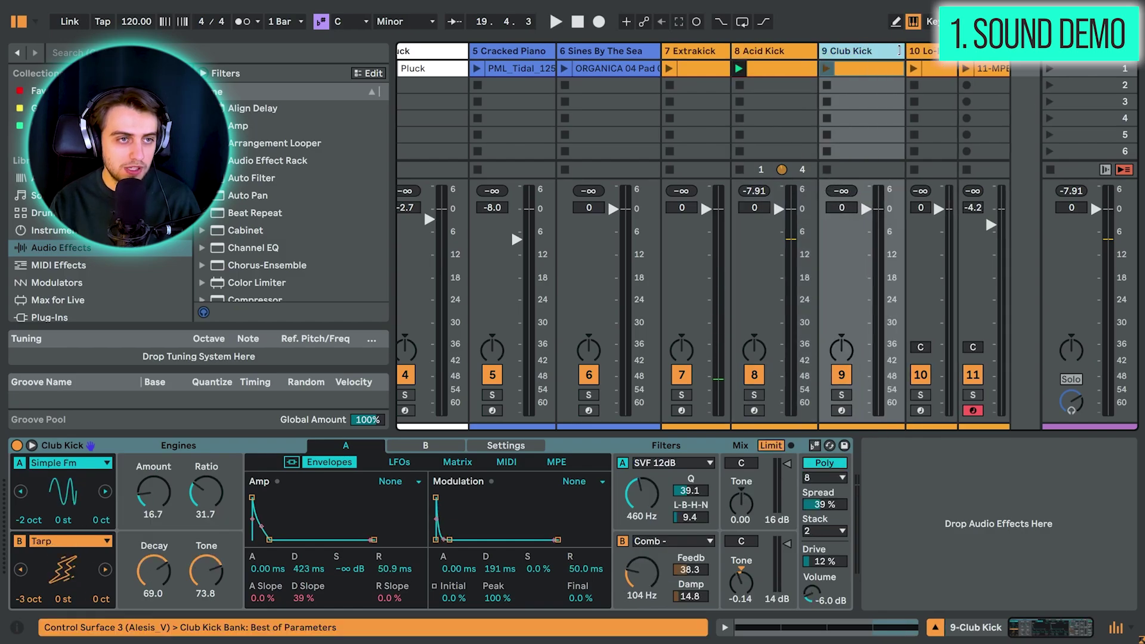
pyautogui.click(826, 68)
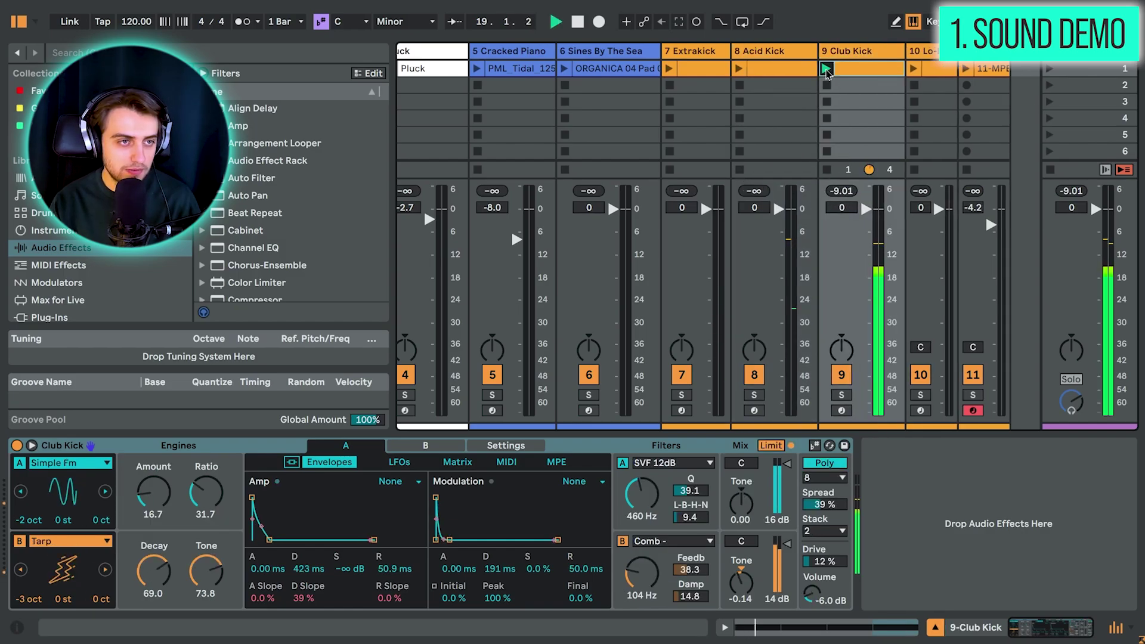
pyautogui.press('Right')
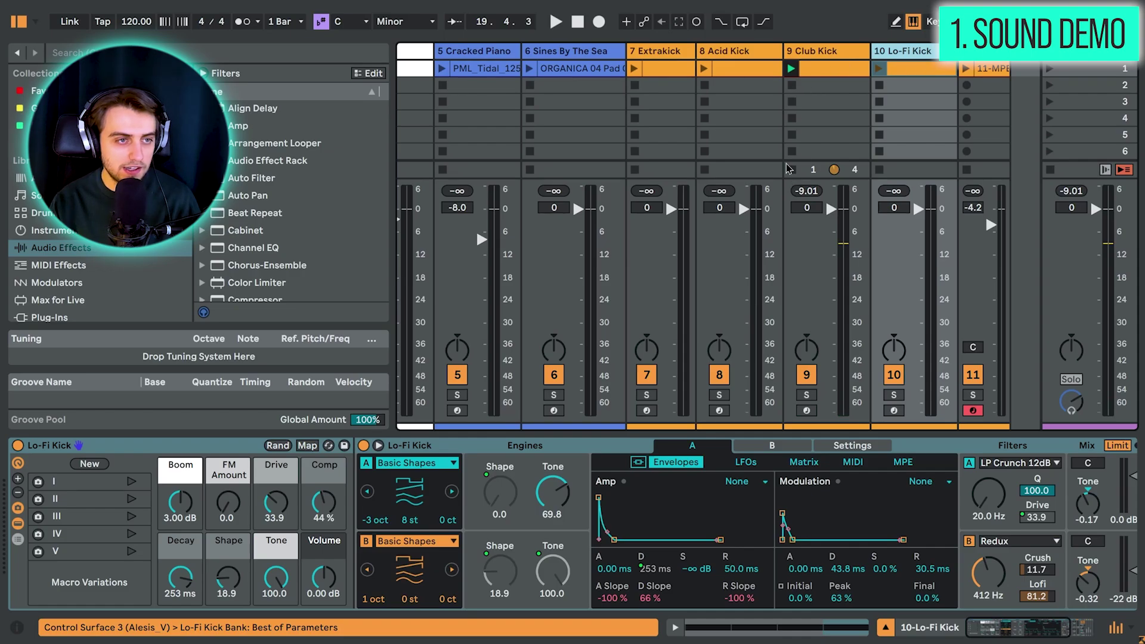
pyautogui.click(880, 69)
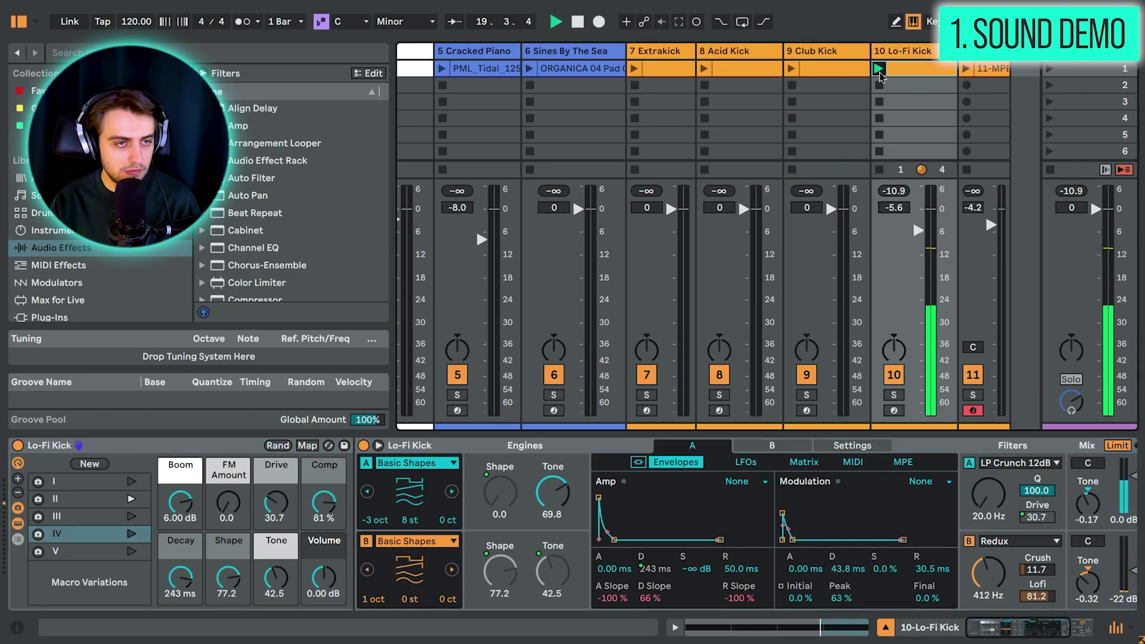
# Show the MPE Meld Kit on track 11.
pyautogui.hscroll(1, 906, 71)
pyautogui.click(932, 71)
pyautogui.hscroll(-4, 659, 122)
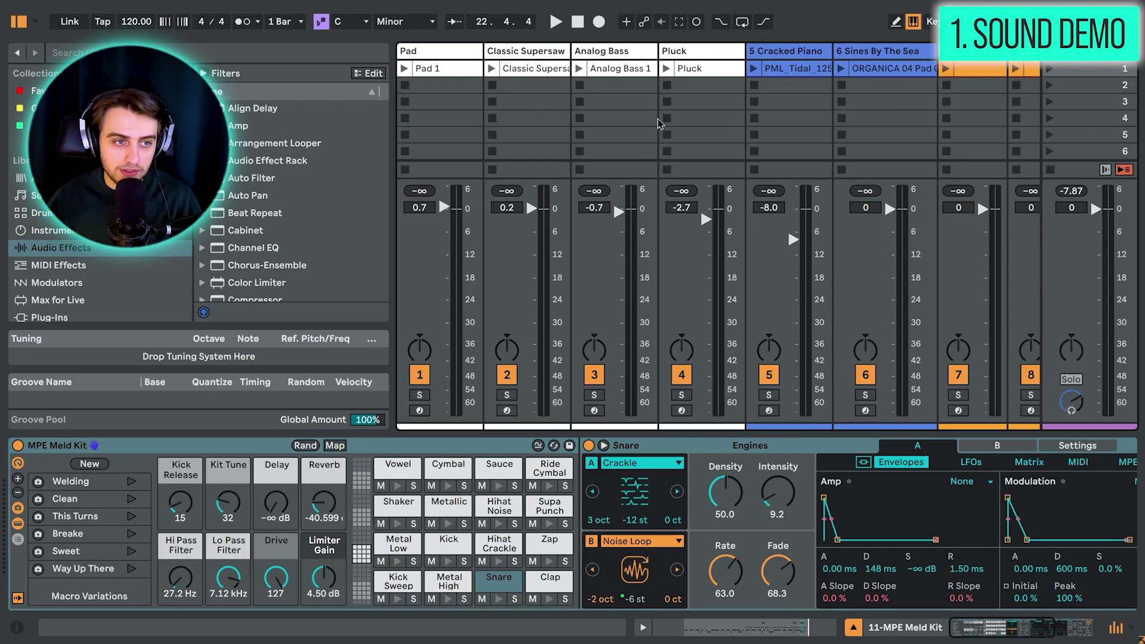
# Show the Pad track's Meld synth and focus oscillator A's Shape knob.
pyautogui.click(444, 129)
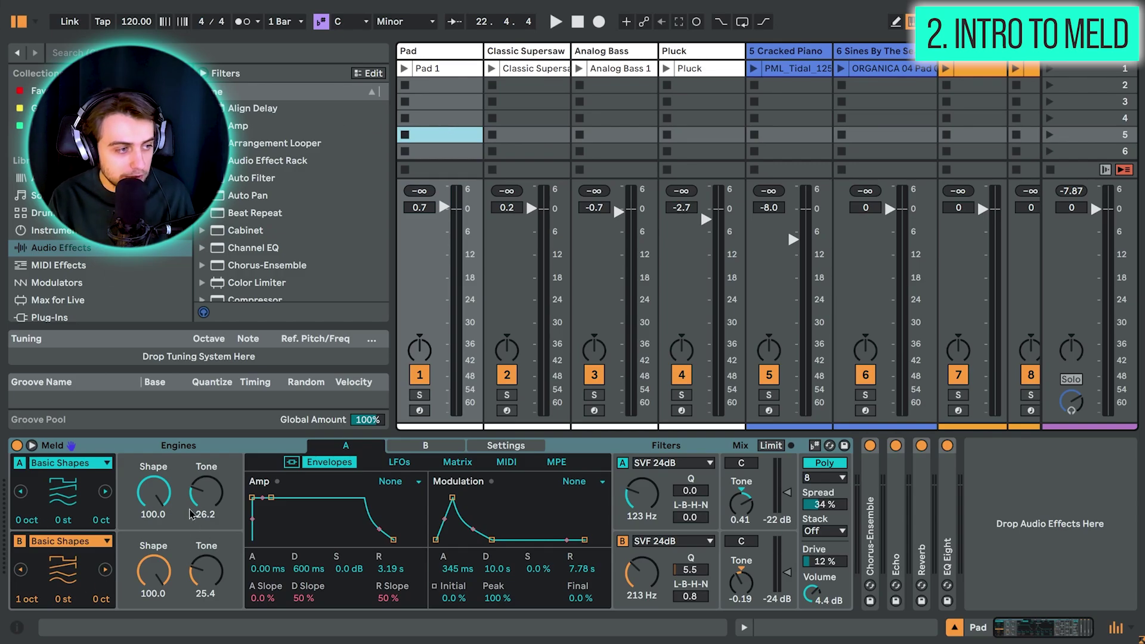
pyautogui.click(158, 501)
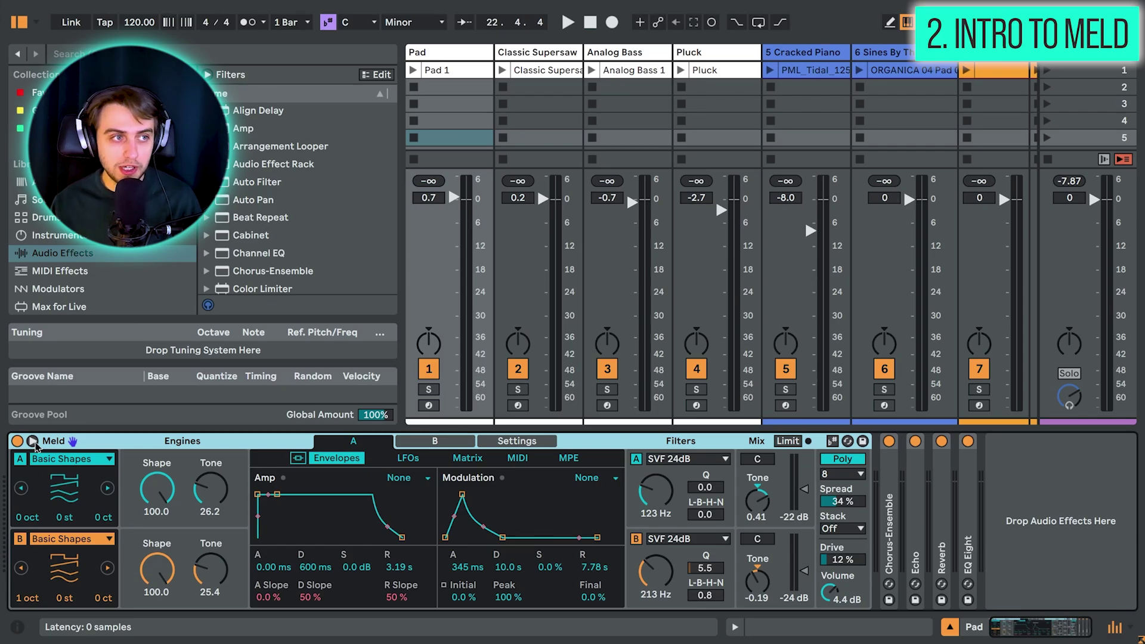
# Toggle the project Scale Mode off and on, reviewing the C Minor key and scale choices.
pyautogui.click(328, 23)
pyautogui.click(329, 23)
pyautogui.click(355, 22)
pyautogui.click(355, 22)
pyautogui.click(411, 22)
pyautogui.click(411, 22)
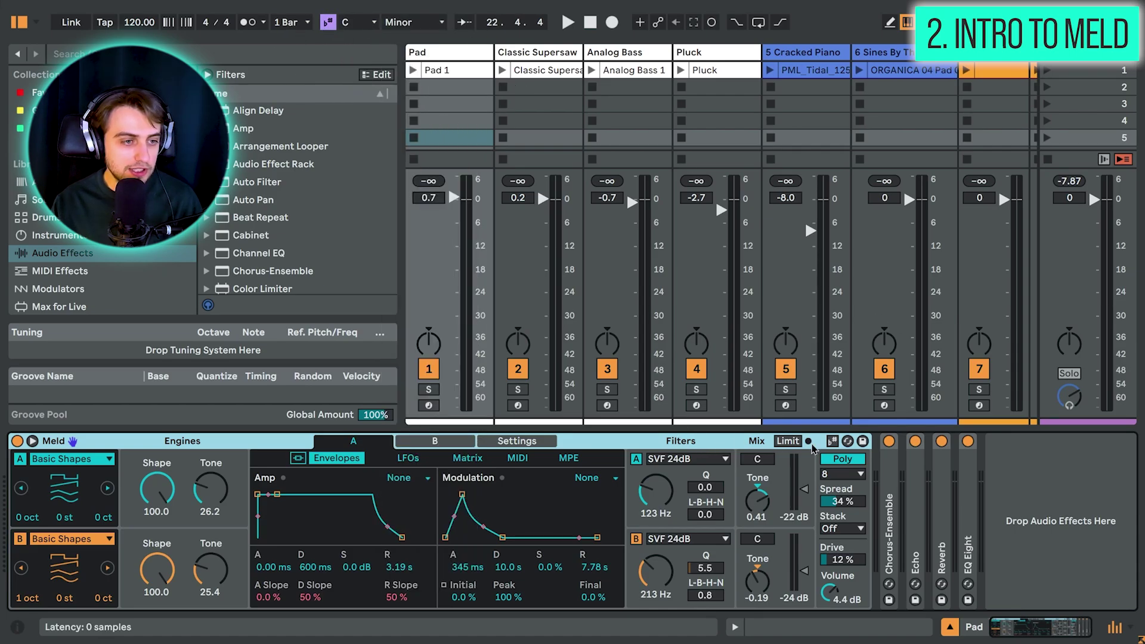
# Enable Meld's scale awareness so transpose fields read in scale degrees.
pyautogui.click(833, 441)
pyautogui.click(832, 442)
pyautogui.click(832, 442)
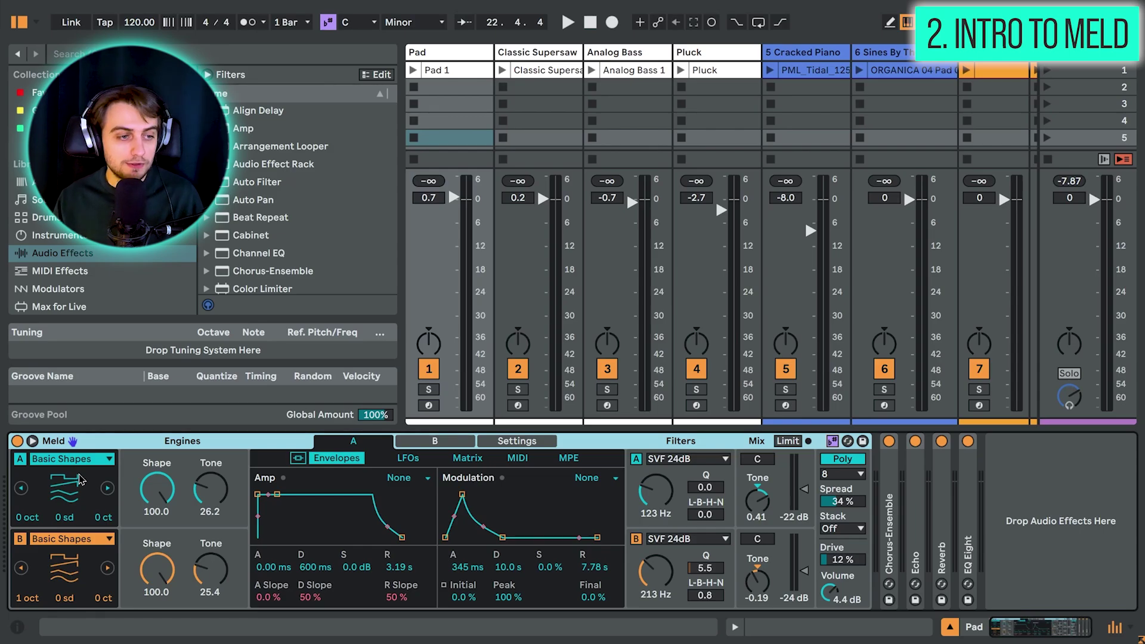
# Switch filter A from SVF 24dB to Membrane Resonator, leaving oscillator A's type unchanged.
pyautogui.click(697, 465)
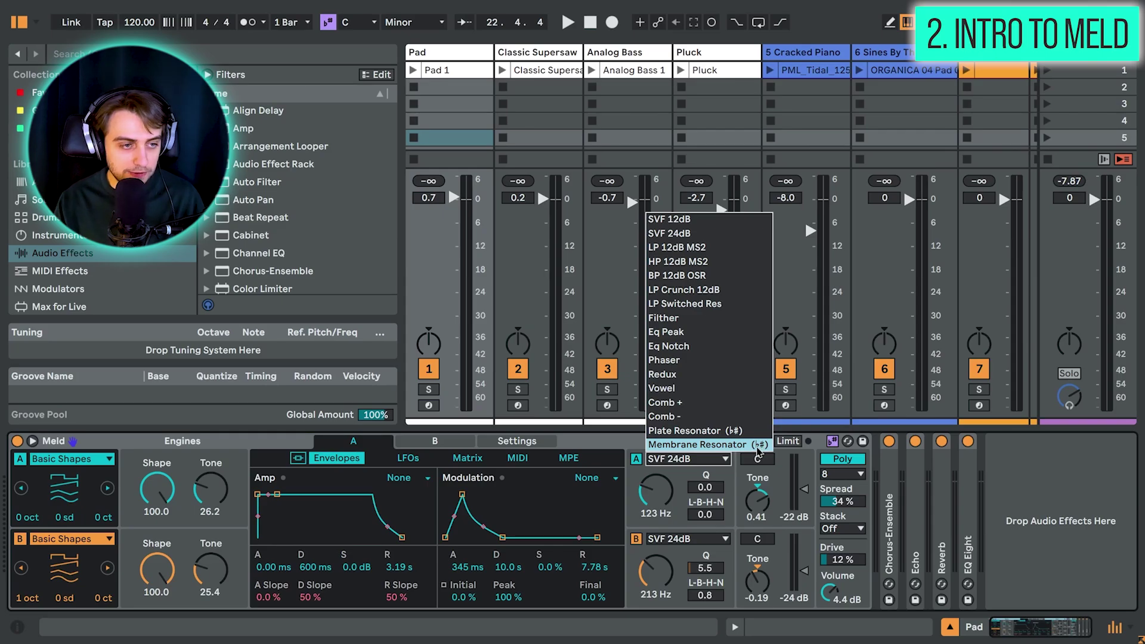
pyautogui.click(758, 445)
pyautogui.click(699, 462)
pyautogui.click(712, 463)
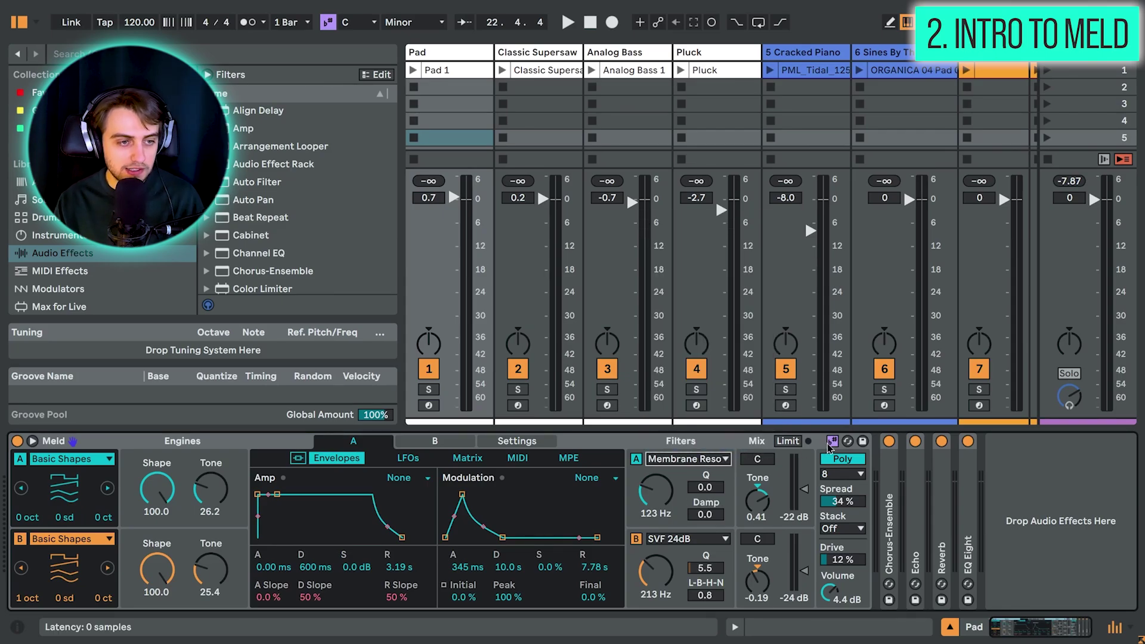
pyautogui.click(66, 459)
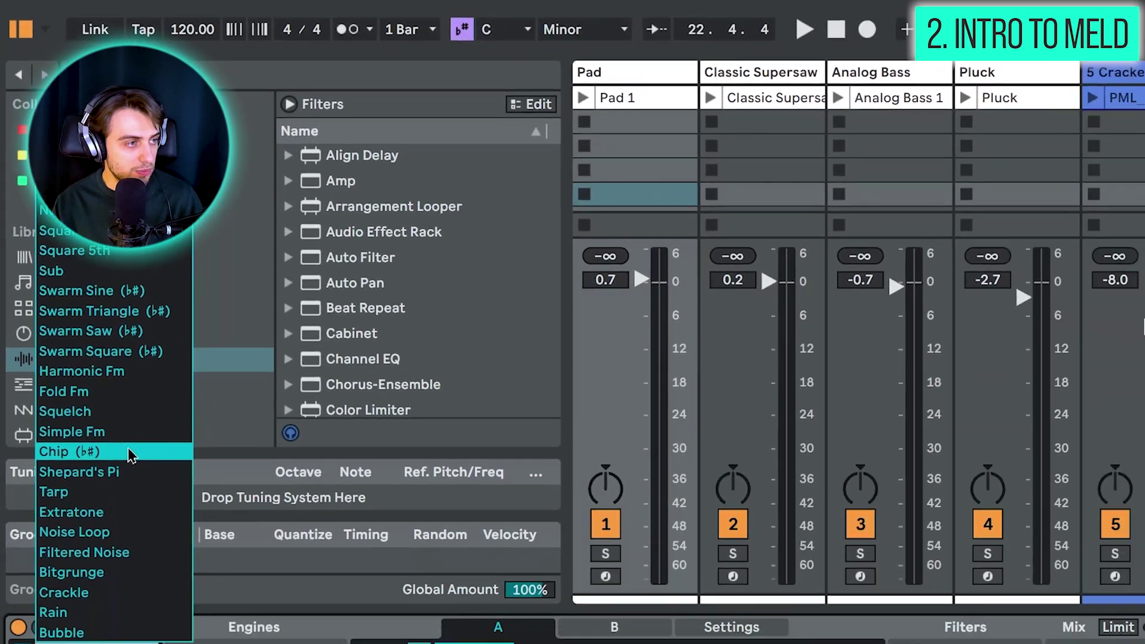
pyautogui.click(143, 440)
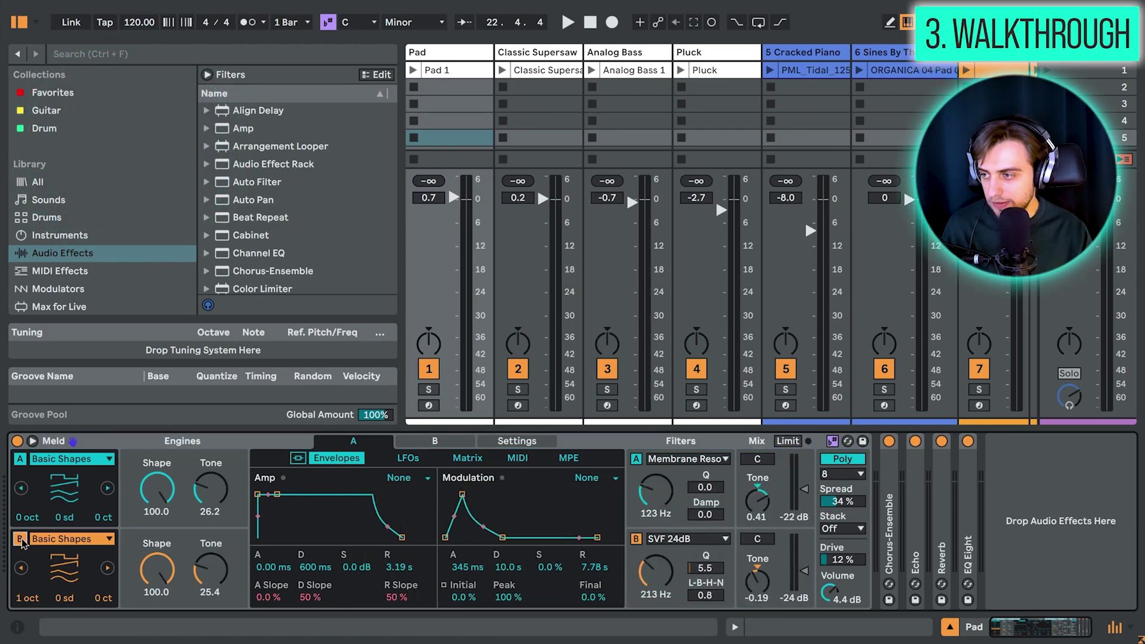
# Turn off engine B and, on the new 12-Meld, raise oscillator A's Shape to 100 with Tone reset to 0.
pyautogui.click(20, 539)
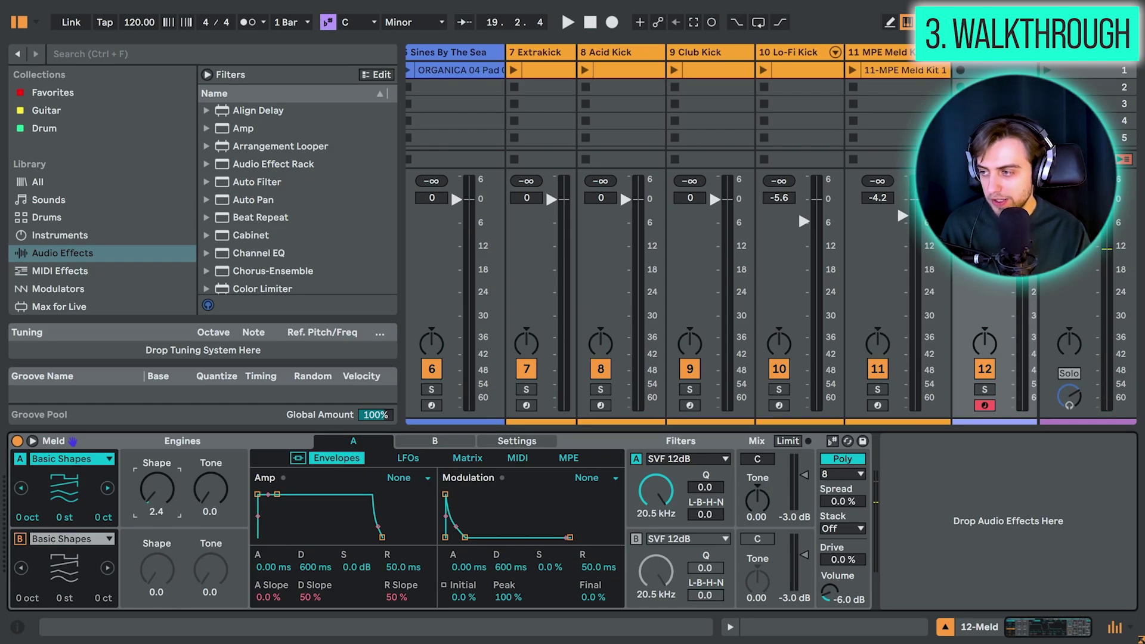
pyautogui.moveTo(157, 489); pyautogui.dragTo(157, 438)
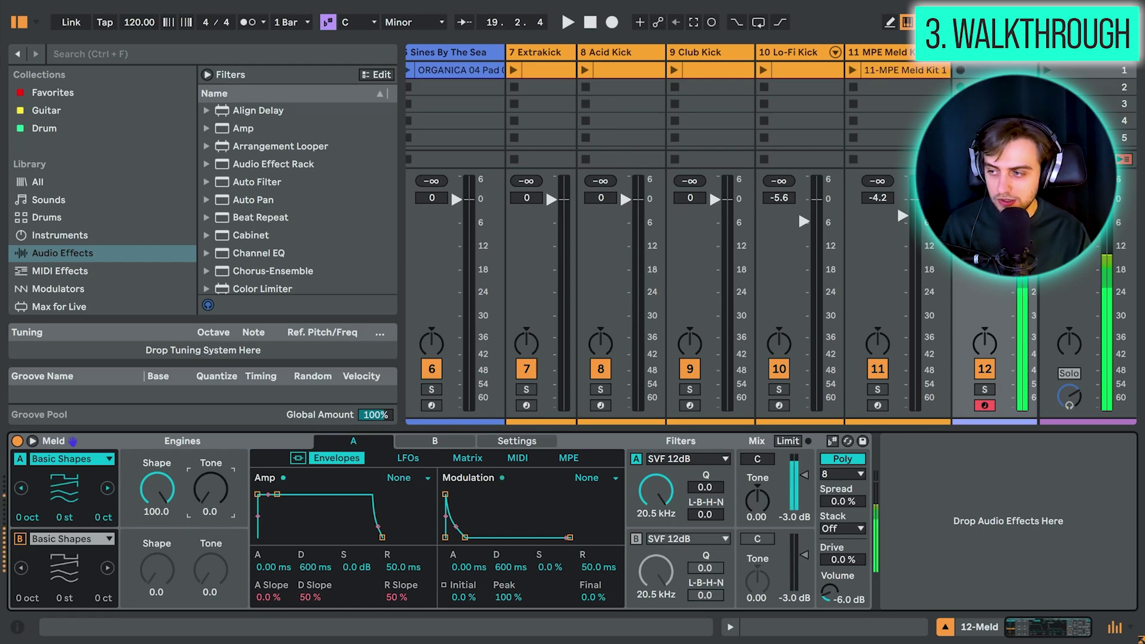
pyautogui.moveTo(210, 500); pyautogui.dragTo(211, 456)
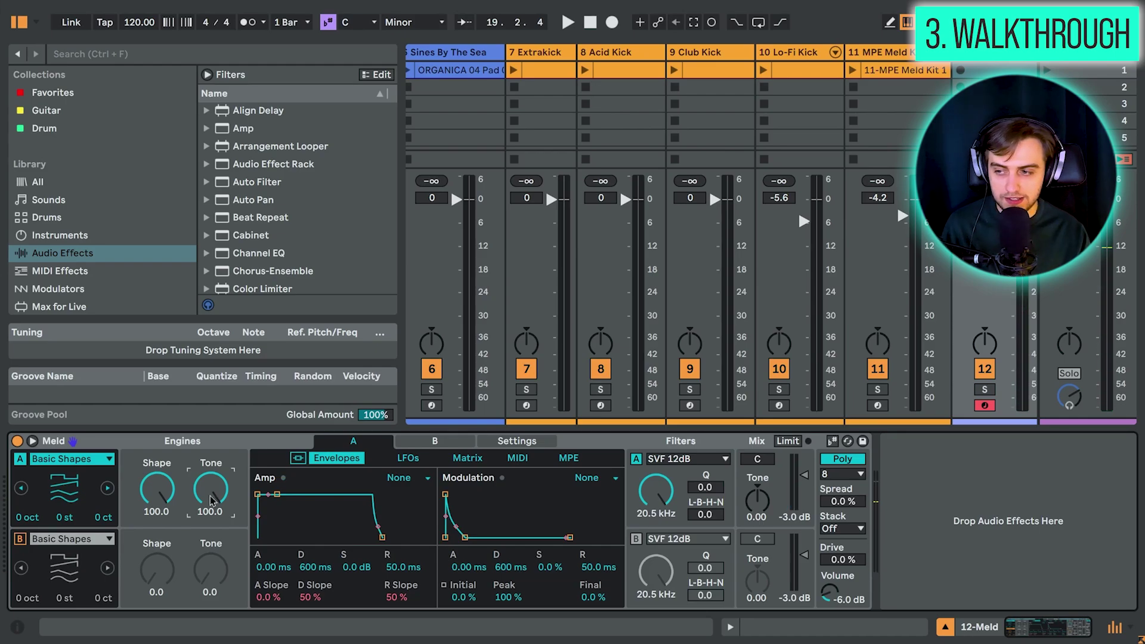
pyautogui.press('Delete')
pyautogui.click(89, 458)
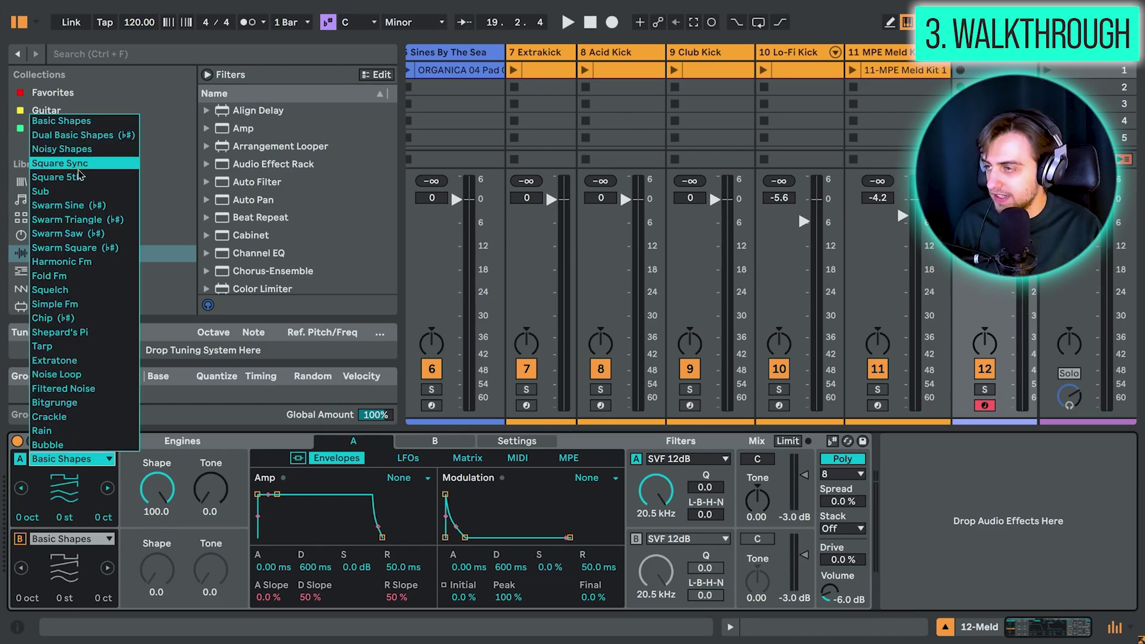
# Try Swarm Sine, then set oscillator A to Swarm Saw with Motion raised and Spacing at 40.5.
pyautogui.click(75, 205)
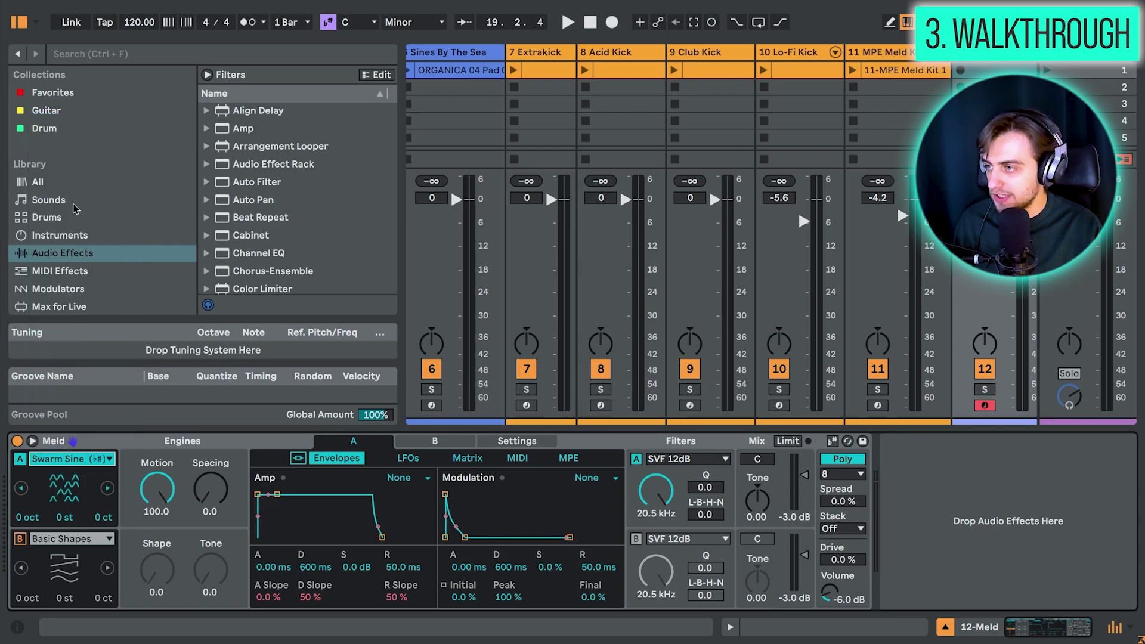
pyautogui.click(104, 458)
pyautogui.click(75, 224)
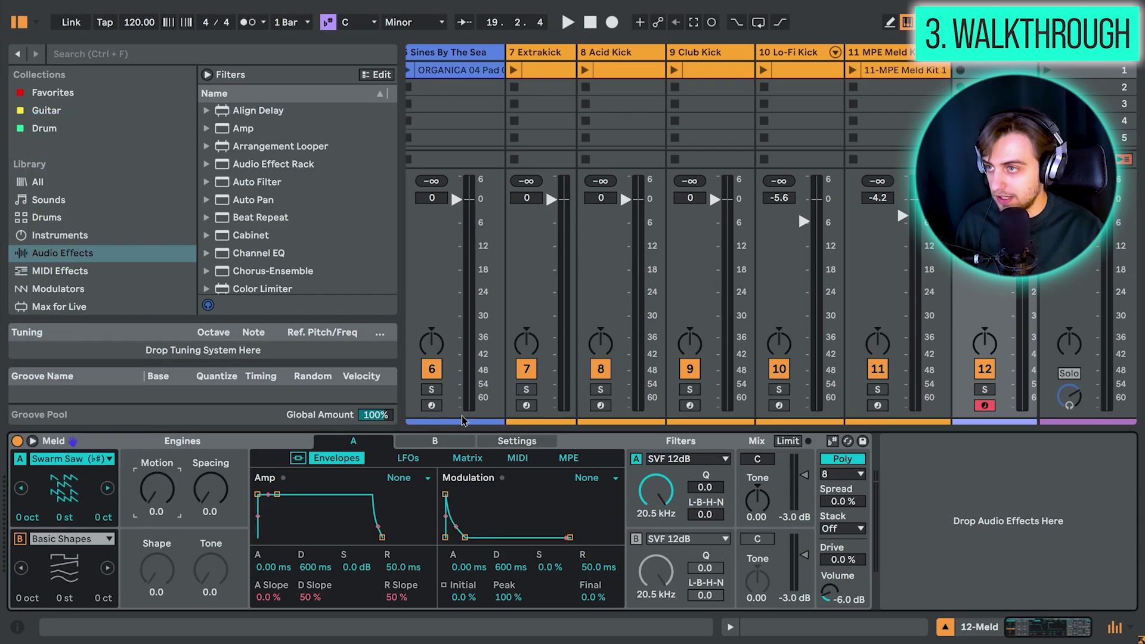
pyautogui.moveTo(159, 498); pyautogui.dragTo(230, 508)
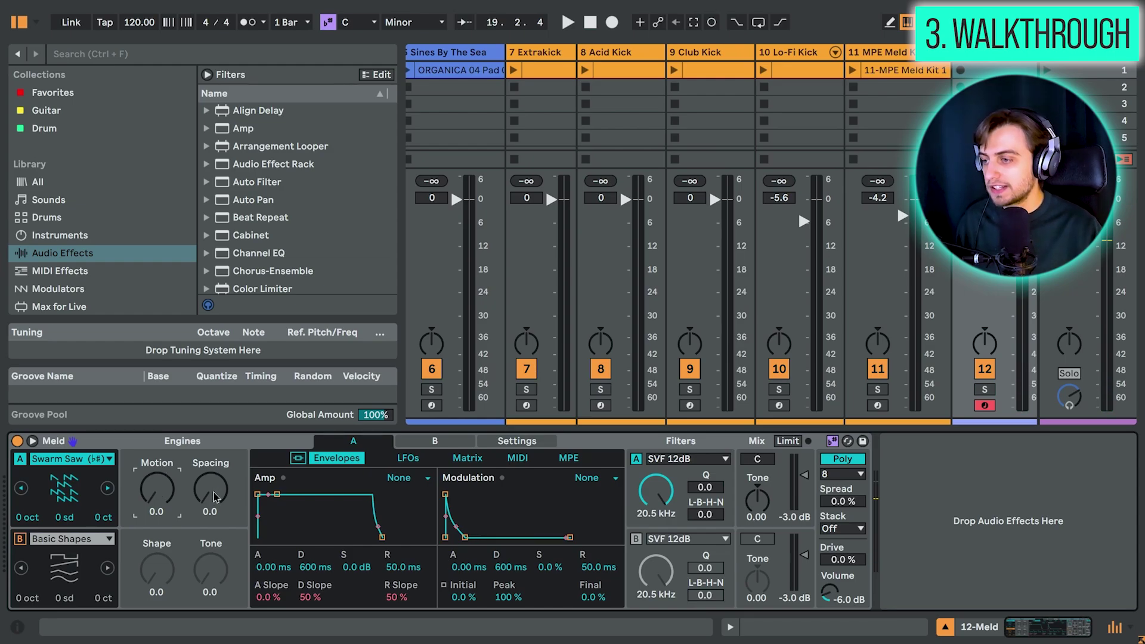
pyautogui.moveTo(202, 492)
pyautogui.mouseDown()
pyautogui.moveTo(203, 471)
pyautogui.moveTo(203, 493)
pyautogui.mouseUp()
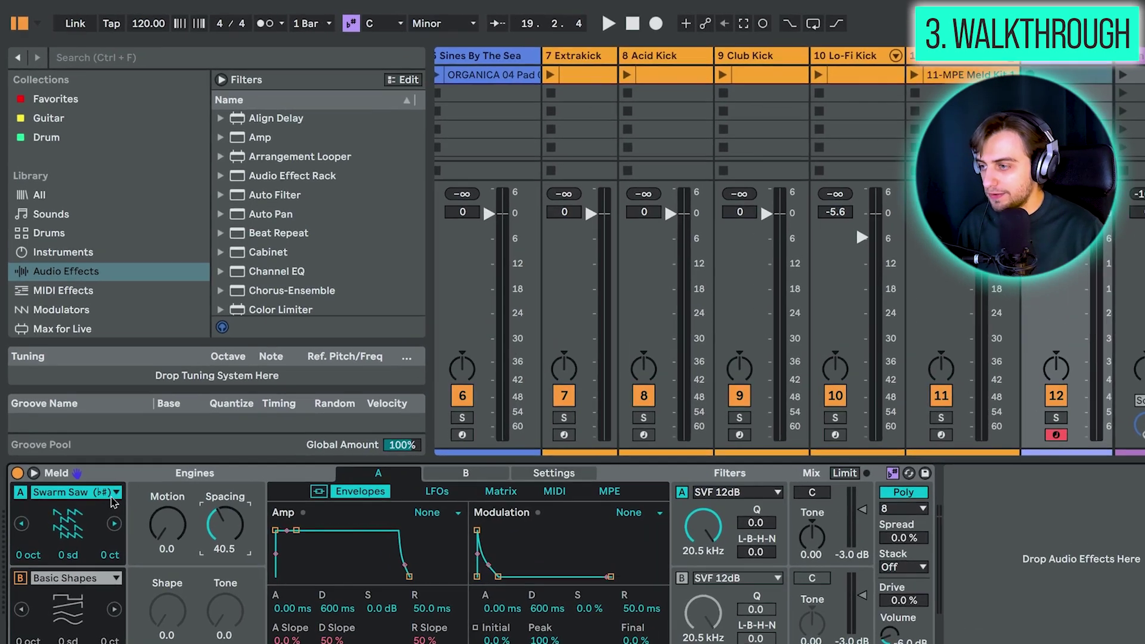
pyautogui.click(89, 459)
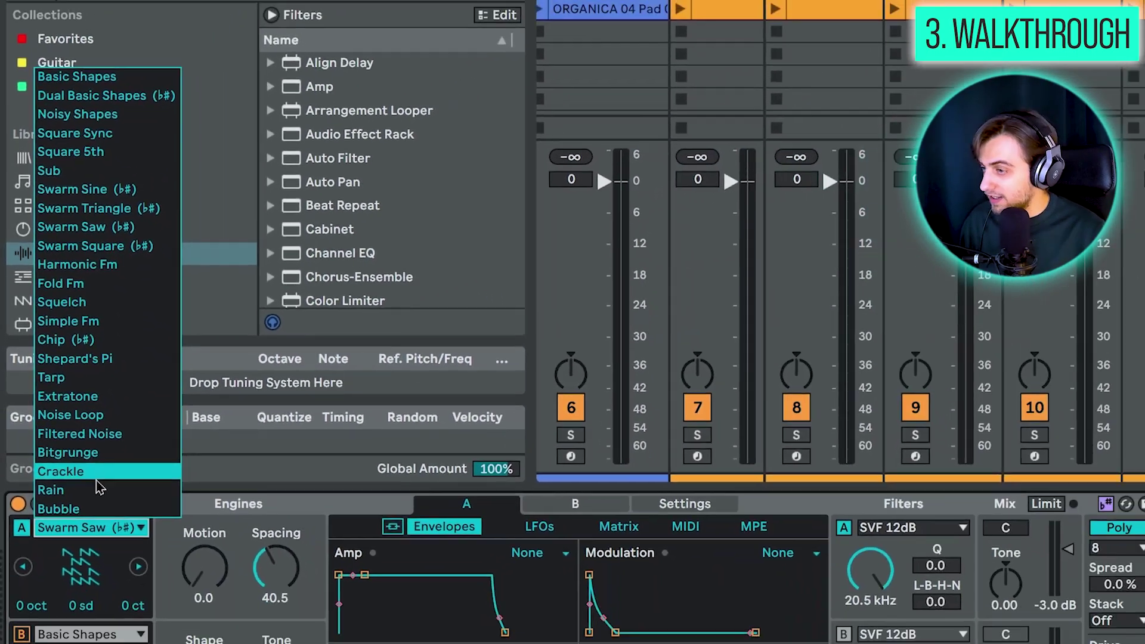
# Try oscillator A as Rain with its Tone turned up, then as Bubble.
pyautogui.click(137, 599)
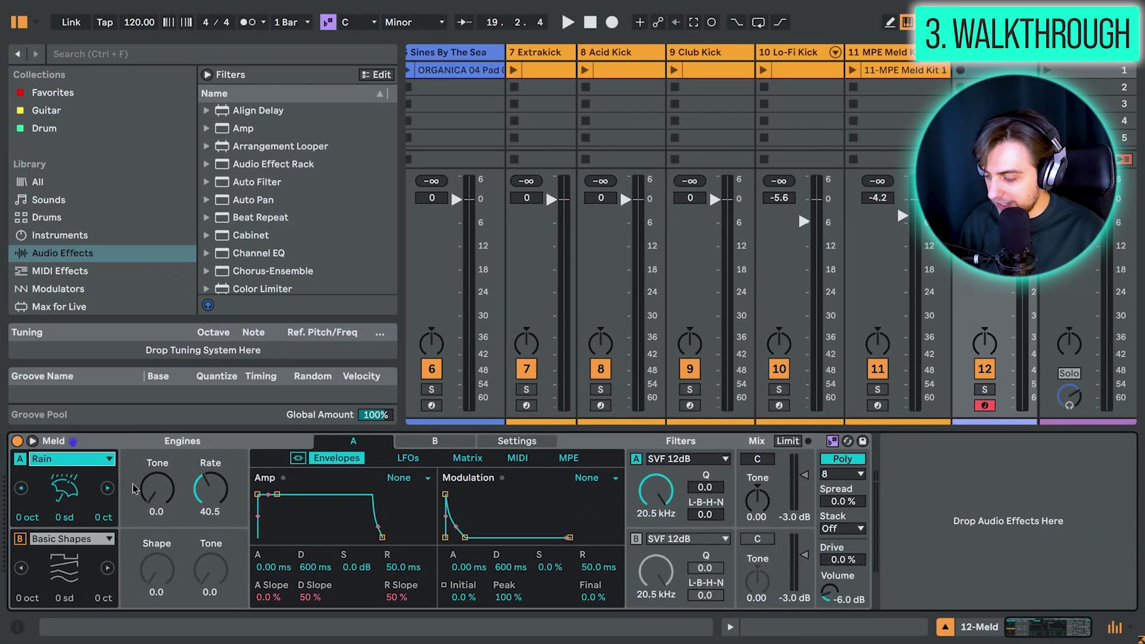
pyautogui.moveTo(136, 489)
pyautogui.mouseDown()
pyautogui.moveTo(136, 471)
pyautogui.moveTo(153, 485)
pyautogui.moveTo(153, 475)
pyautogui.mouseUp()
pyautogui.click(107, 488)
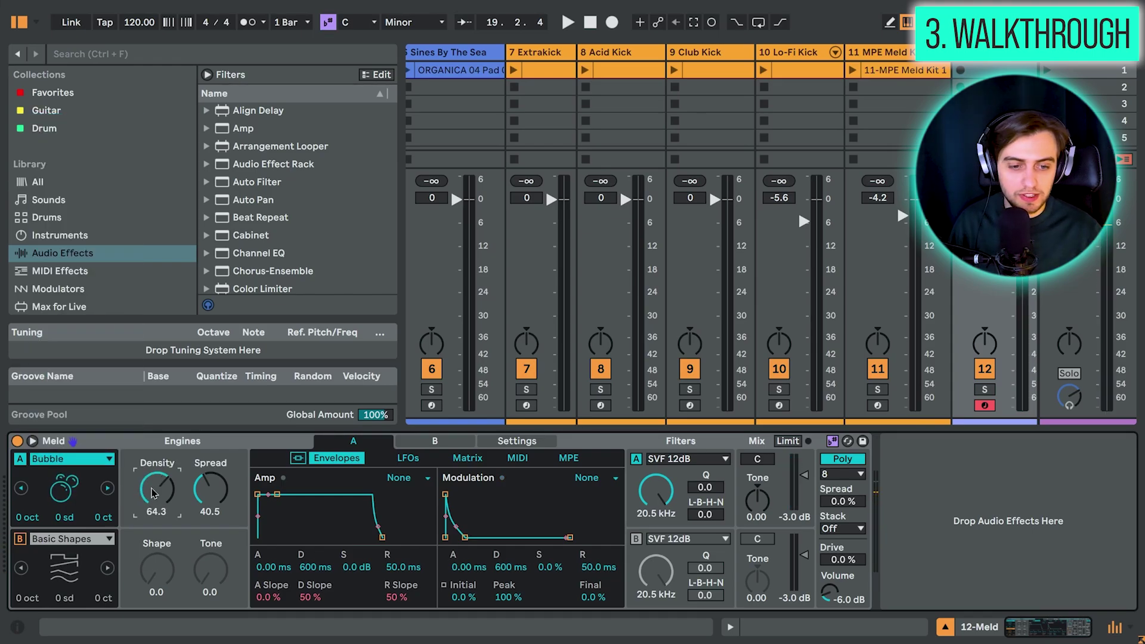
# Try oscillator A as Harmonic Fm with Amount 28.6, then Fold Fm with Amount 58.7.
pyautogui.click(104, 464)
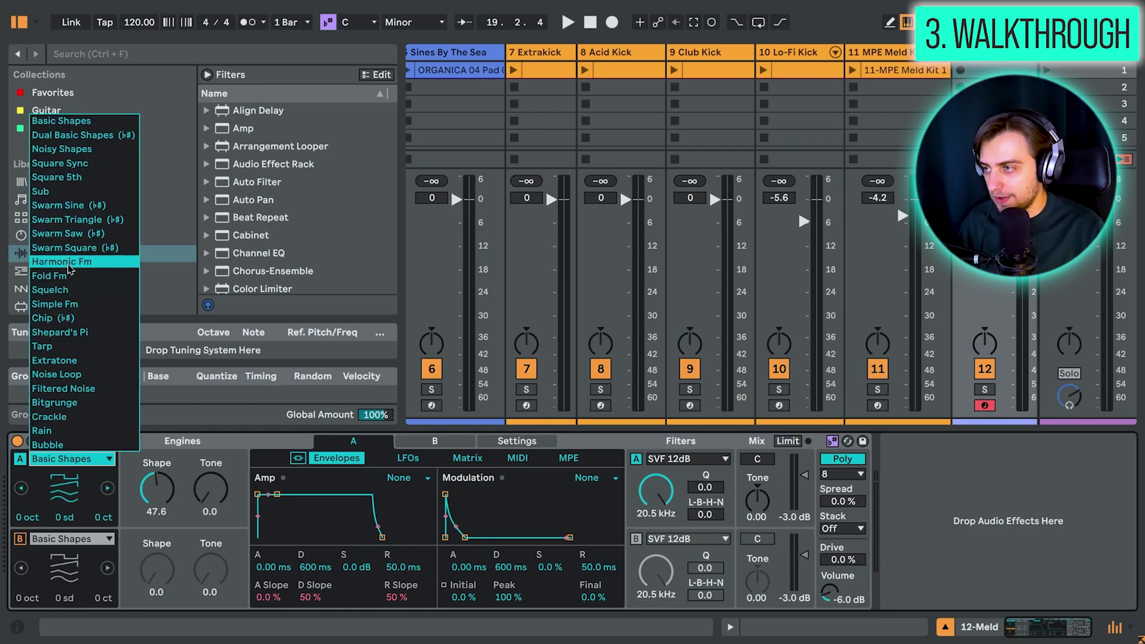
pyautogui.click(69, 262)
pyautogui.moveTo(154, 489); pyautogui.dragTo(210, 453)
pyautogui.click(65, 459)
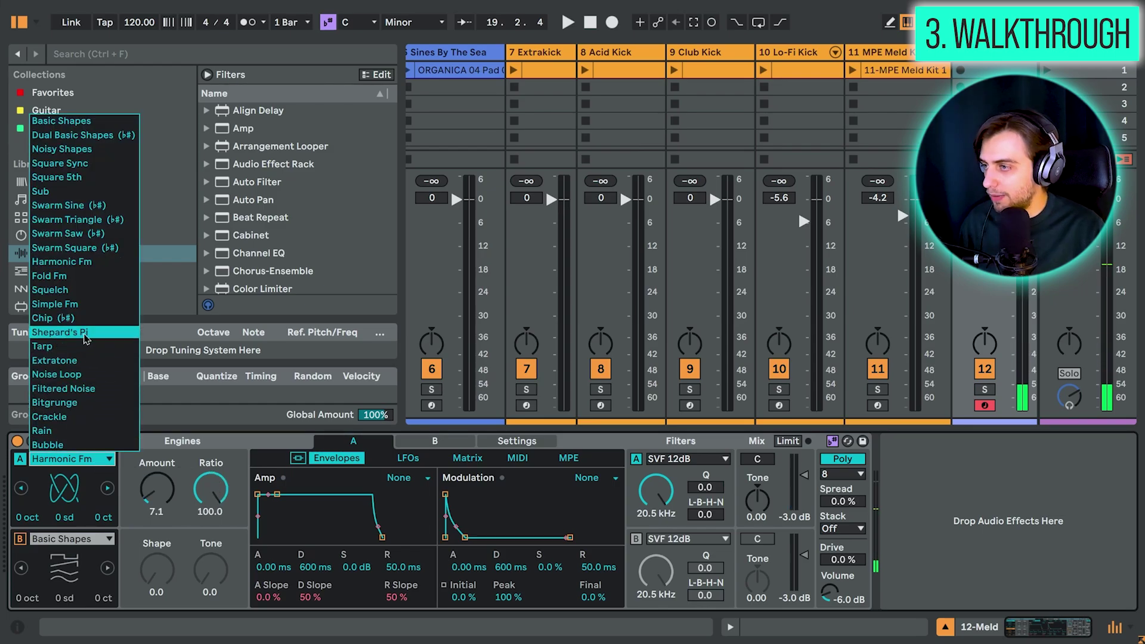
pyautogui.click(72, 276)
pyautogui.moveTo(150, 484); pyautogui.dragTo(210, 516)
# Audition Simple Fm with an Amount sweep, then return oscillator A to Basic Shapes.
pyautogui.click(91, 464)
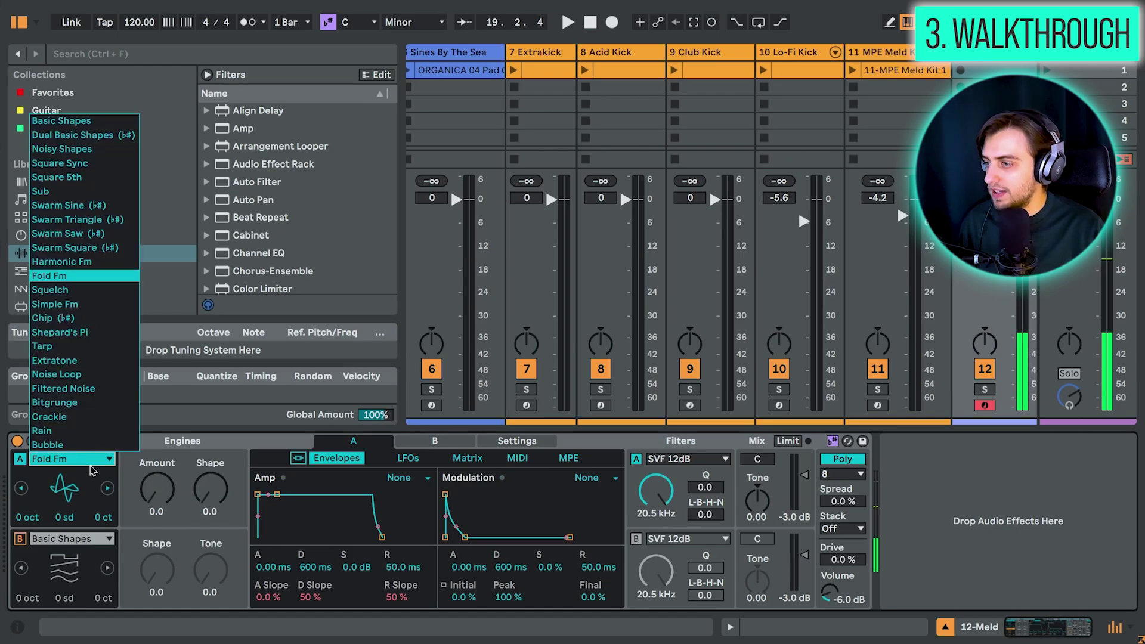
pyautogui.click(97, 305)
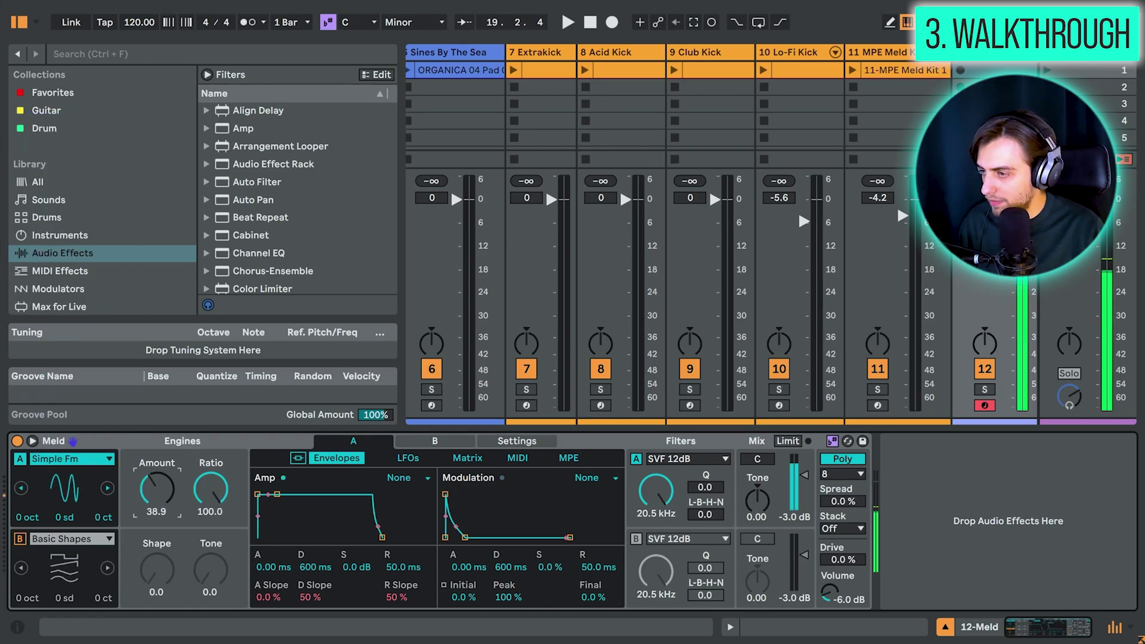
pyautogui.moveTo(157, 488); pyautogui.dragTo(156, 488)
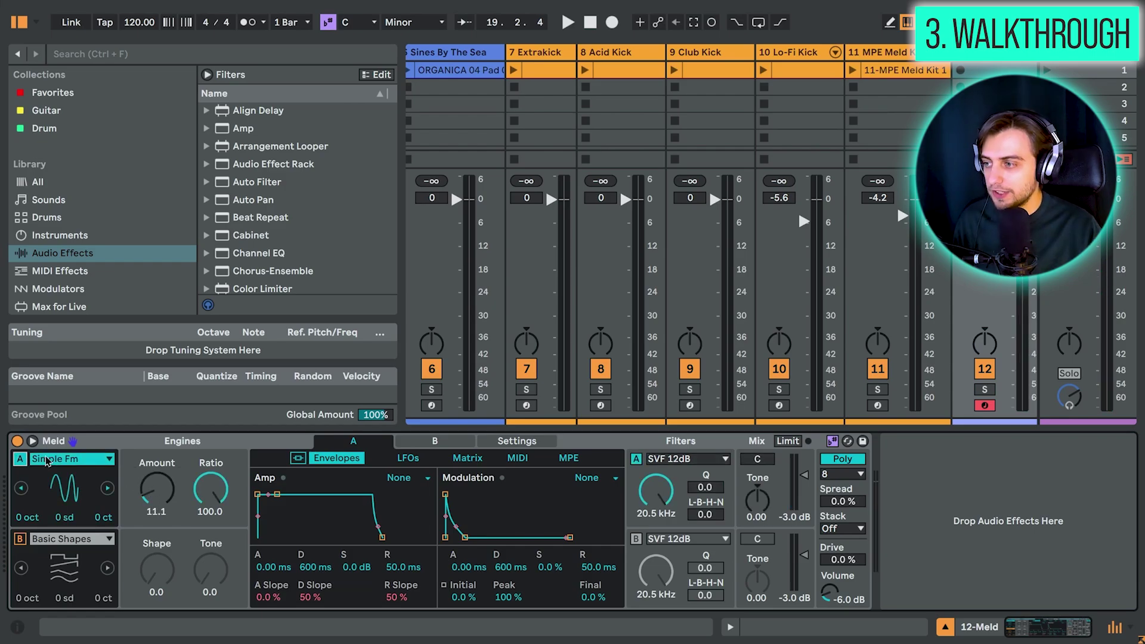
pyautogui.click(51, 459)
pyautogui.click(74, 122)
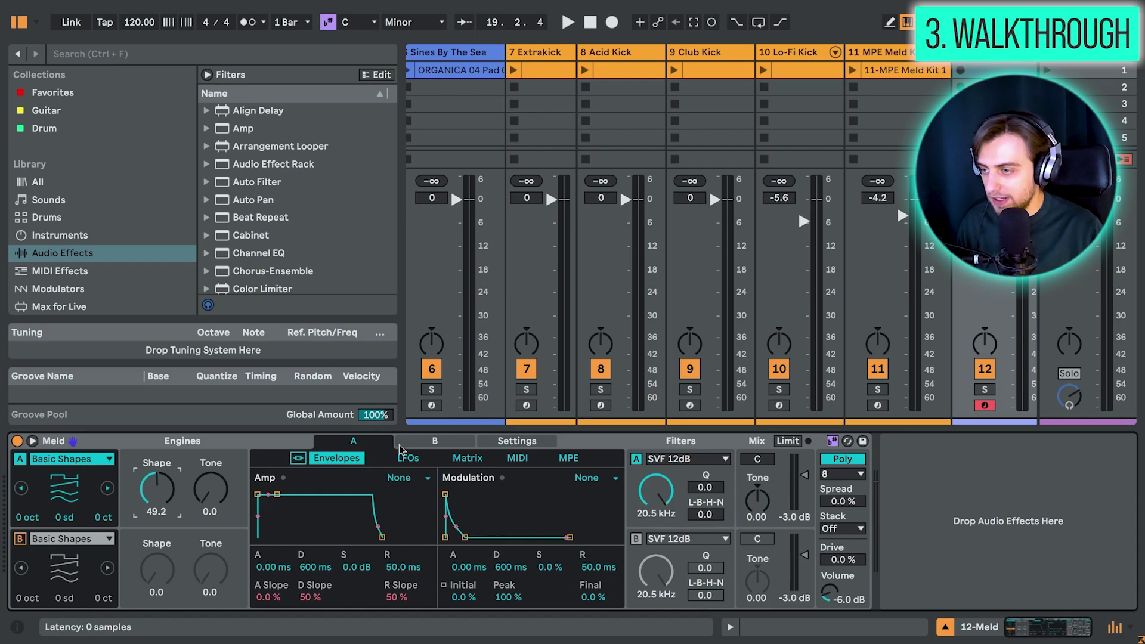
# Compare engine B's settings and envelopes with engine A's, ending on engine A.
pyautogui.click(415, 446)
pyautogui.click(377, 446)
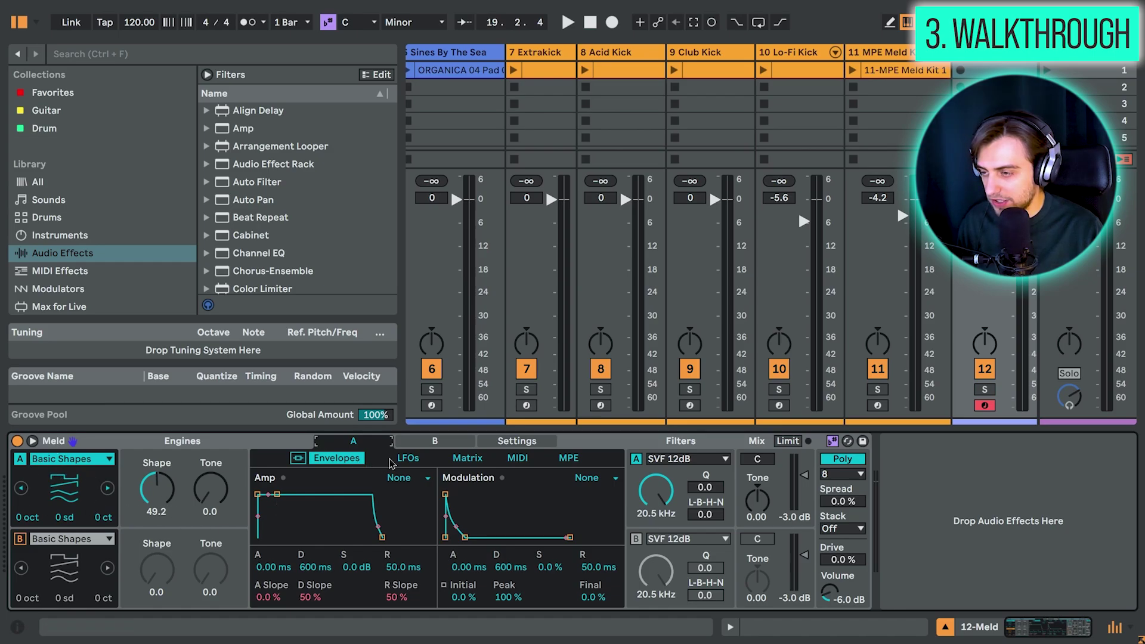
pyautogui.click(429, 444)
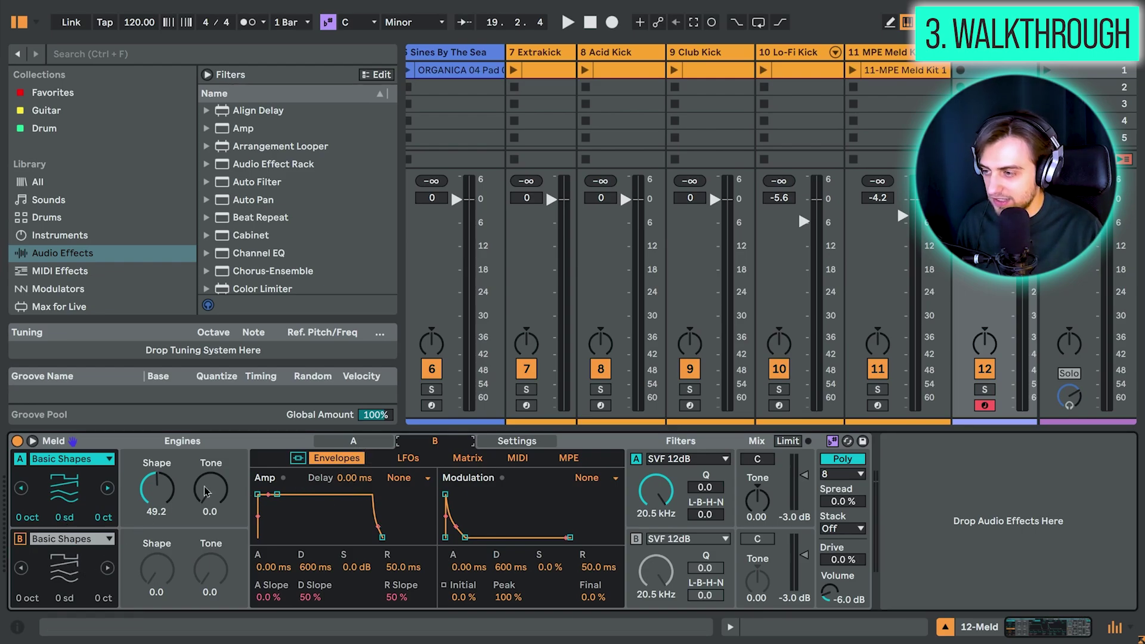
pyautogui.click(353, 441)
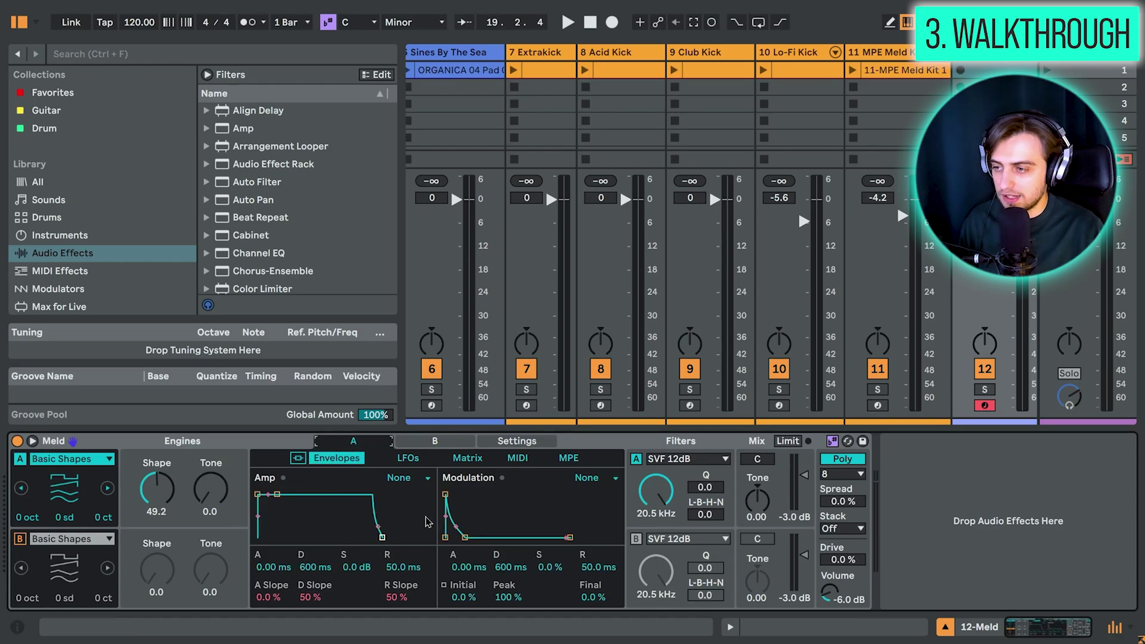
# Set engine A's amp envelope to a 1.18 s attack and a 4.72 s release.
pyautogui.moveTo(273, 566); pyautogui.dragTo(273, 525)
pyautogui.moveTo(399, 567); pyautogui.dragTo(398, 513)
pyautogui.moveTo(279, 568); pyautogui.dragTo(279, 549)
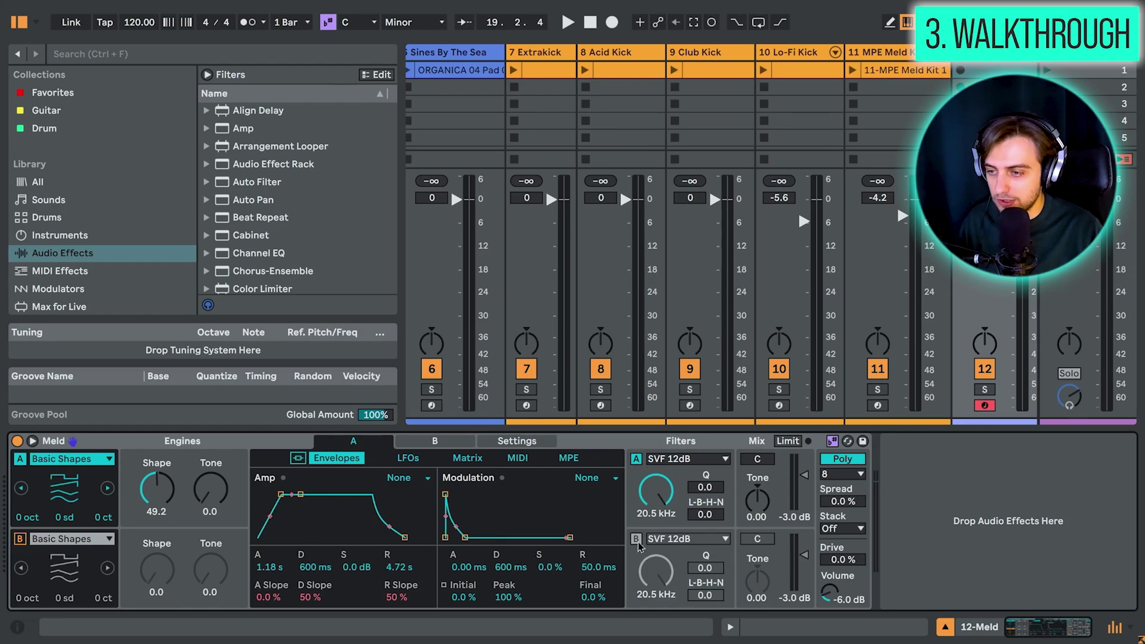
# Browse filter A's type list and the L-B-H-N morph control, keeping SVF 12dB.
pyautogui.click(691, 460)
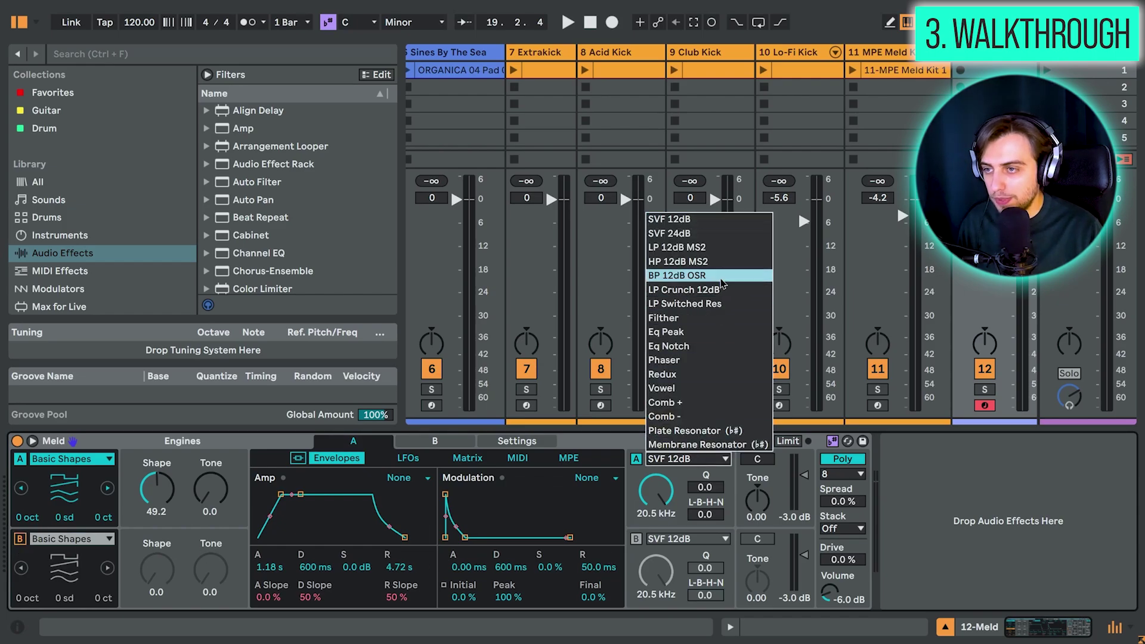
pyautogui.click(682, 221)
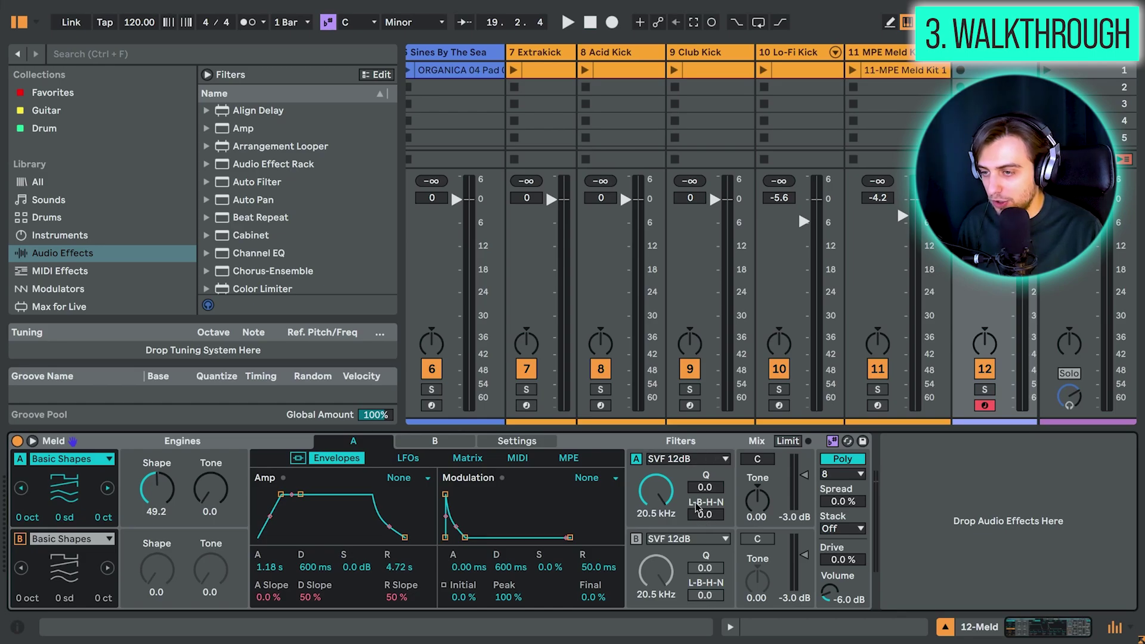
pyautogui.click(709, 513)
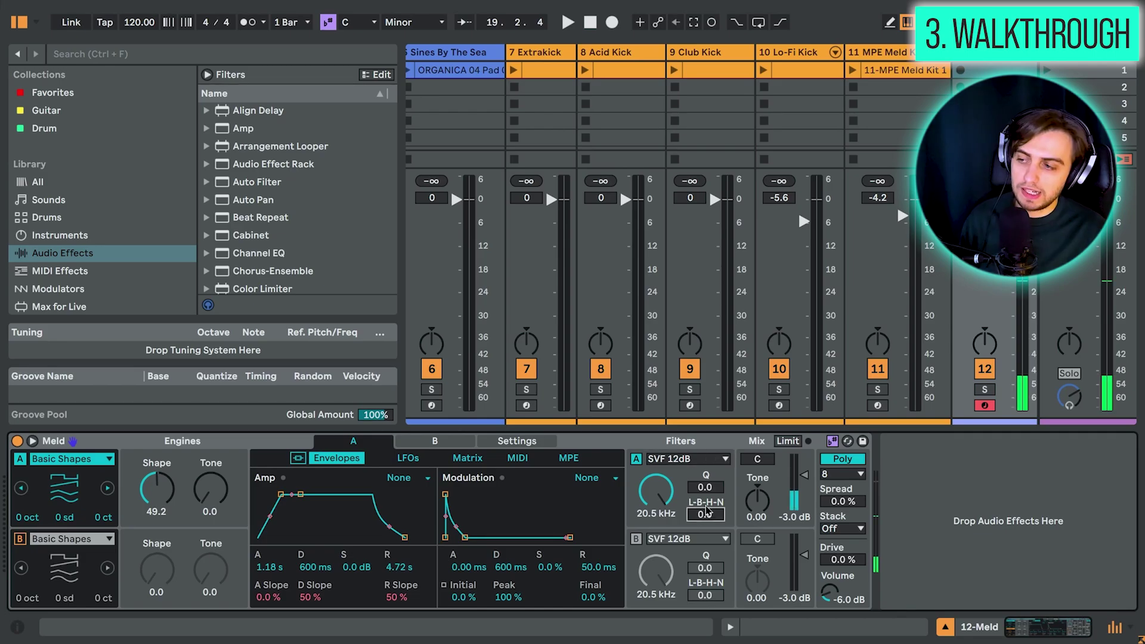
pyautogui.click(726, 458)
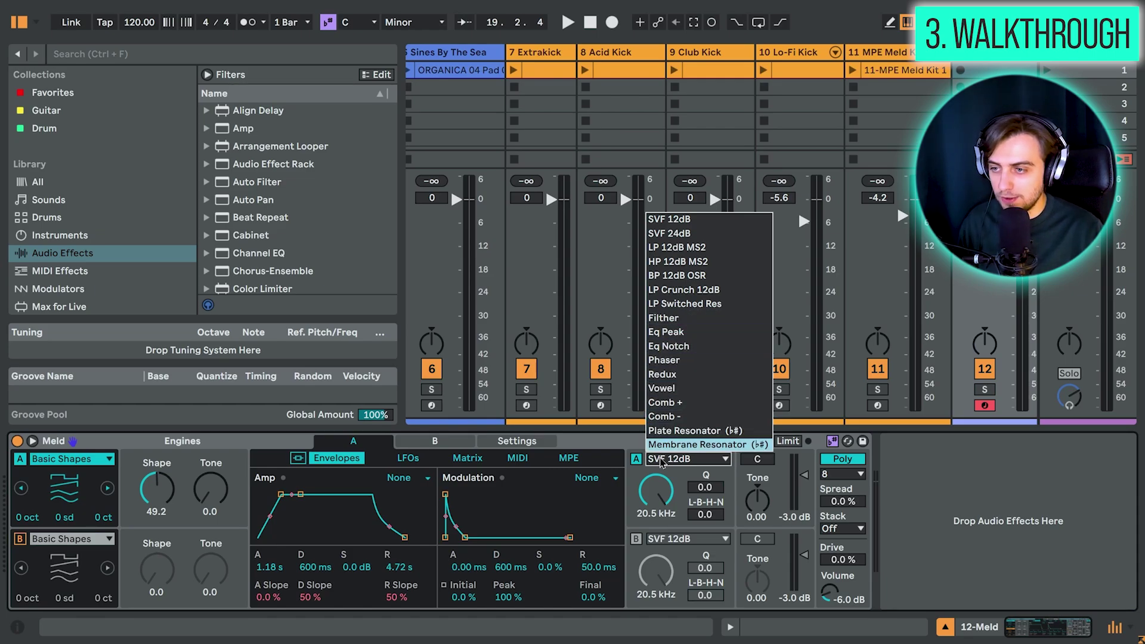
# Keep filter A on SVF 12dB and view the LFO panels, checking LFO 1's waveform list.
pyautogui.click(685, 459)
pyautogui.click(410, 463)
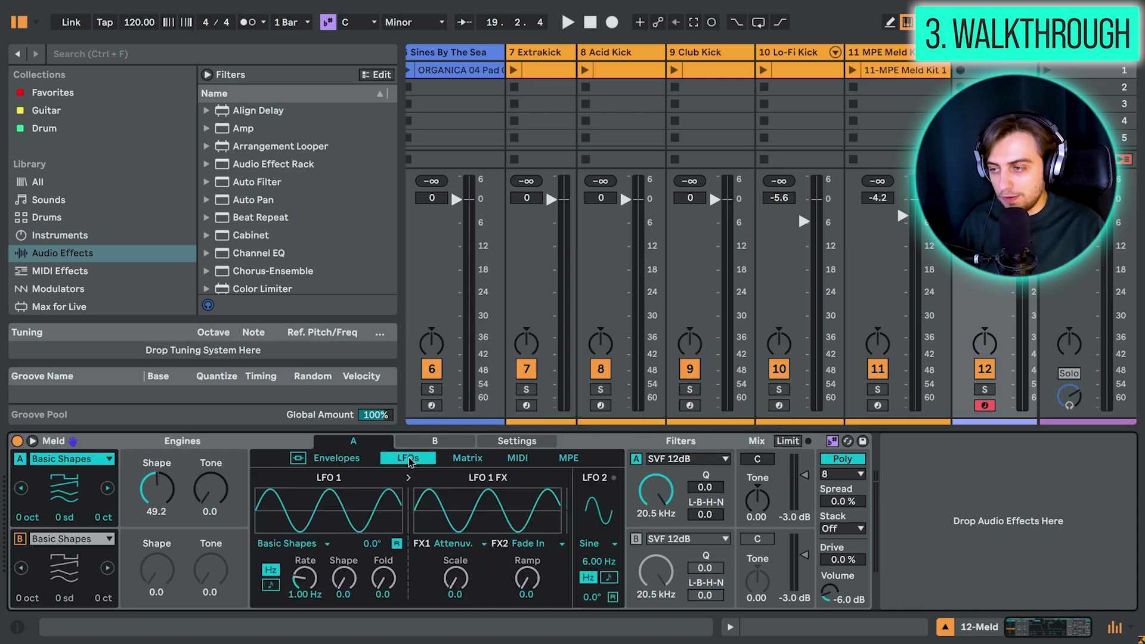
pyautogui.click(310, 547)
pyautogui.click(309, 547)
pyautogui.click(310, 548)
pyautogui.click(309, 547)
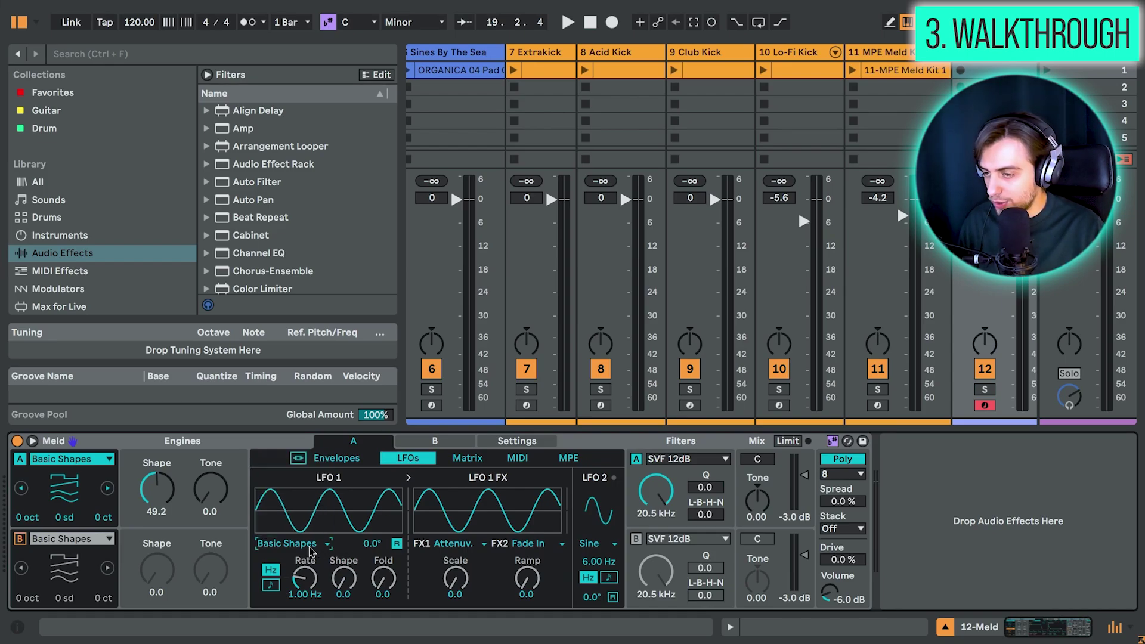
# Show the modulation matrix expanded to full size and scroll through its rows.
pyautogui.click(463, 460)
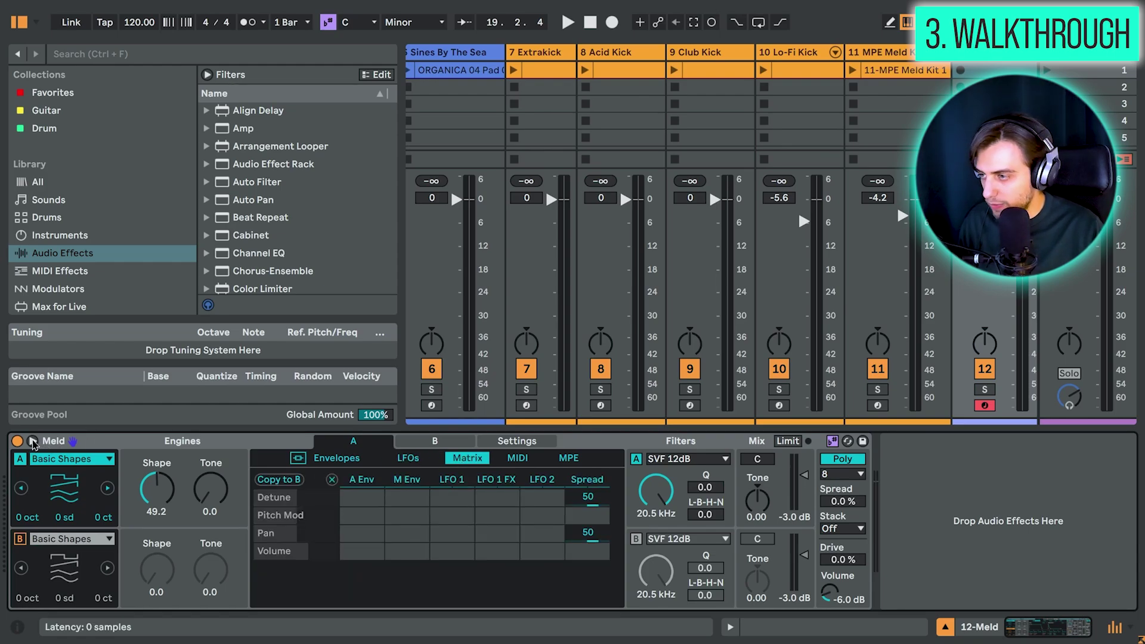
pyautogui.click(32, 441)
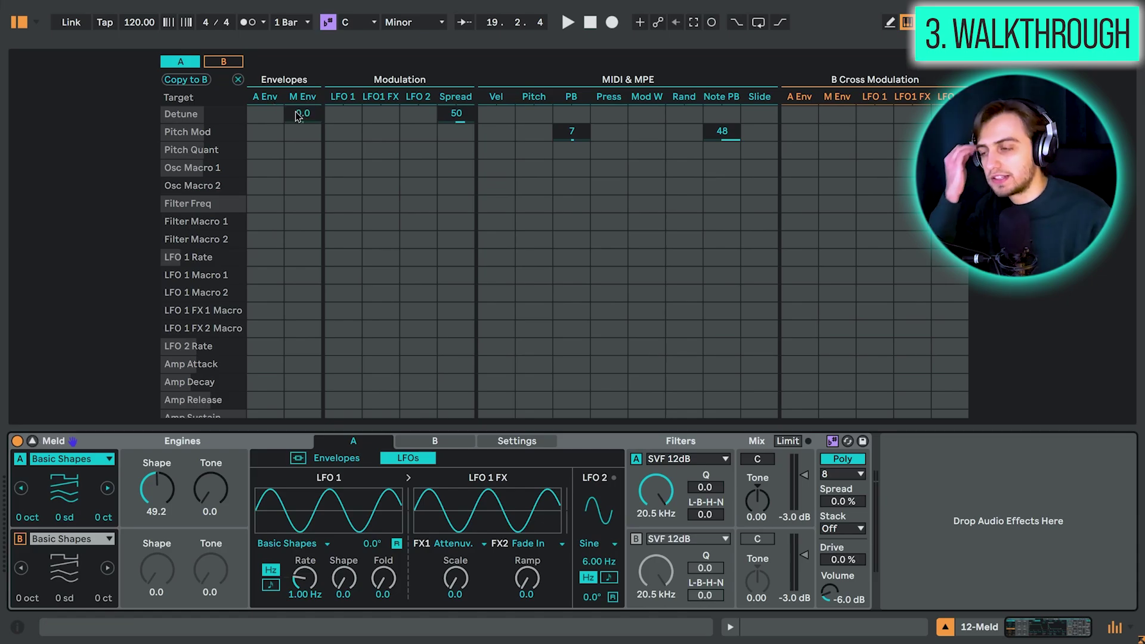
pyautogui.scroll(-4, 345, 174)
pyautogui.scroll(4, 340, 213)
pyautogui.scroll(-4, 340, 213)
pyautogui.scroll(5, 340, 213)
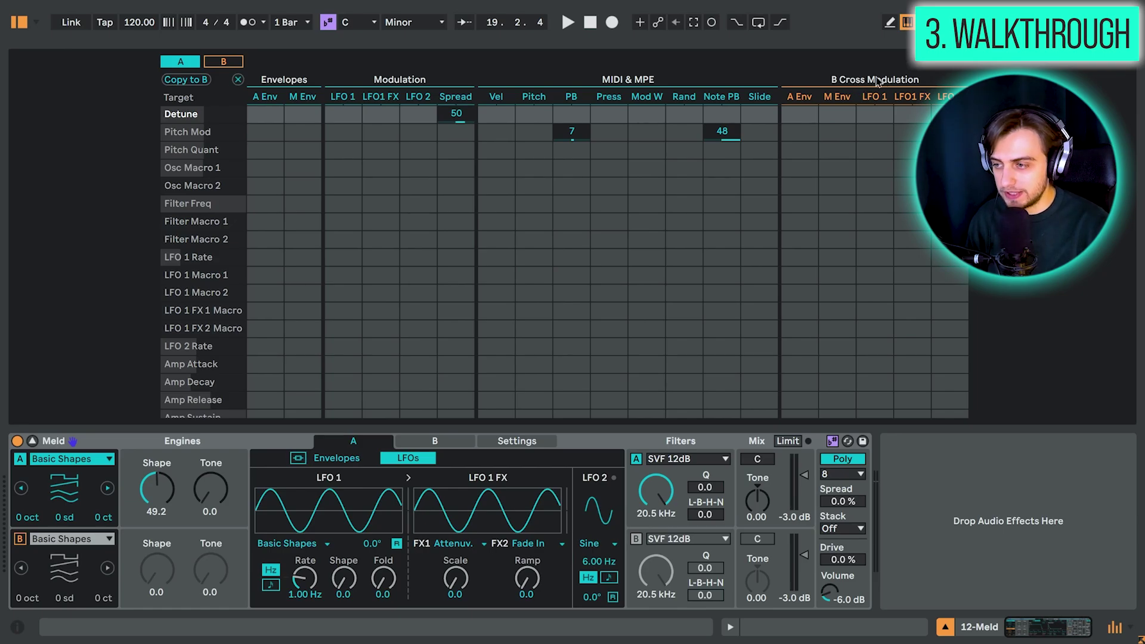
# Compare engine A's and engine B's modulation matrix values.
pyautogui.click(411, 444)
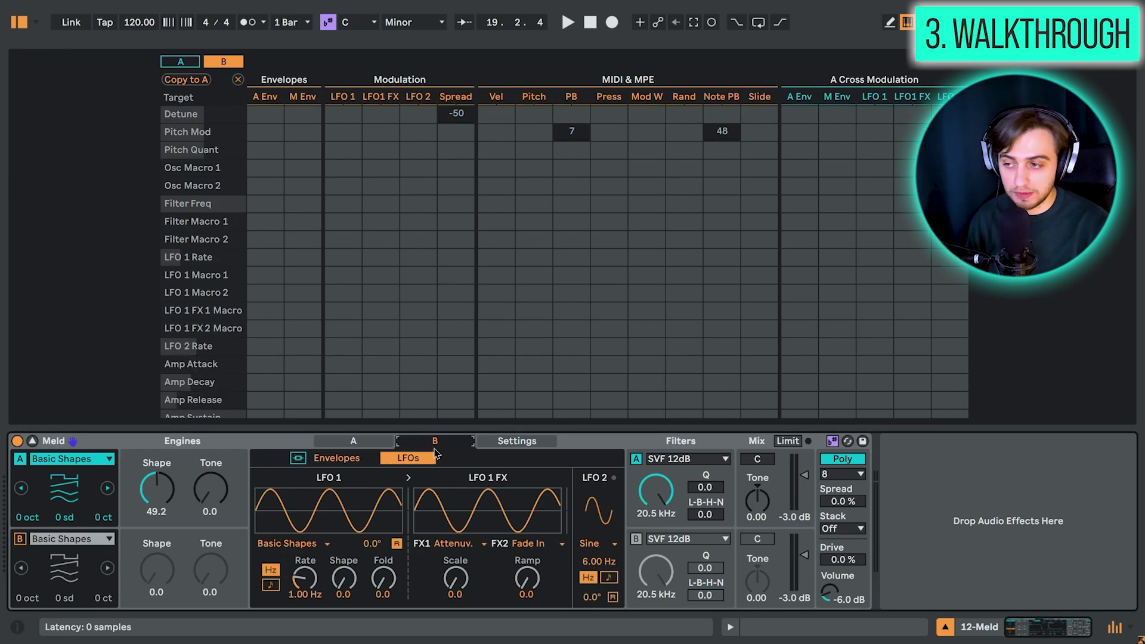
pyautogui.click(353, 441)
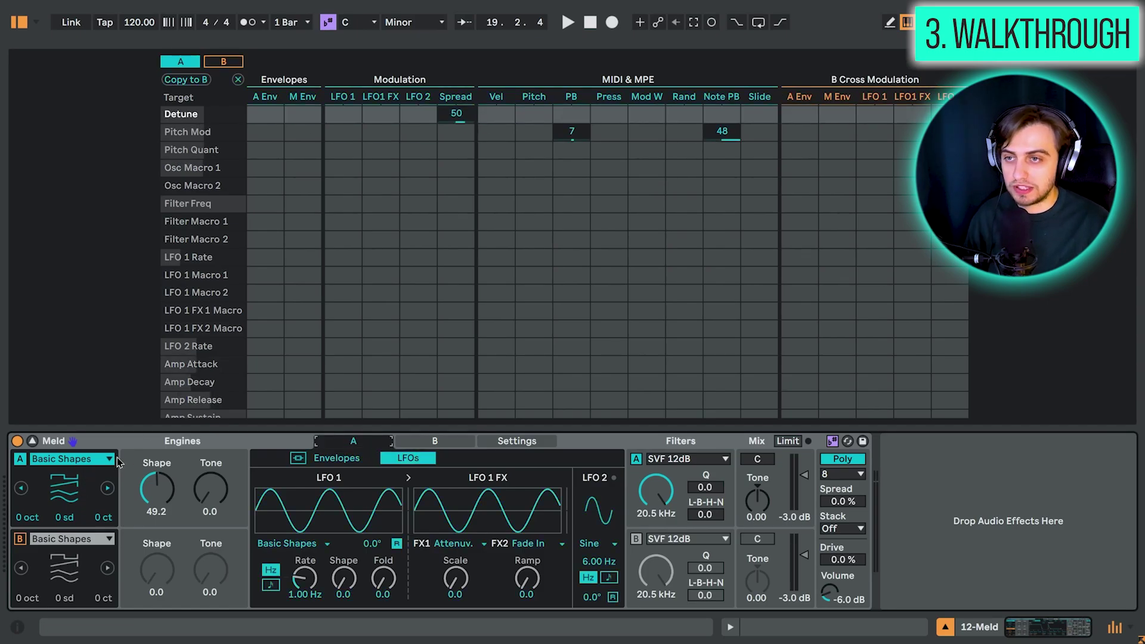
pyautogui.click(418, 442)
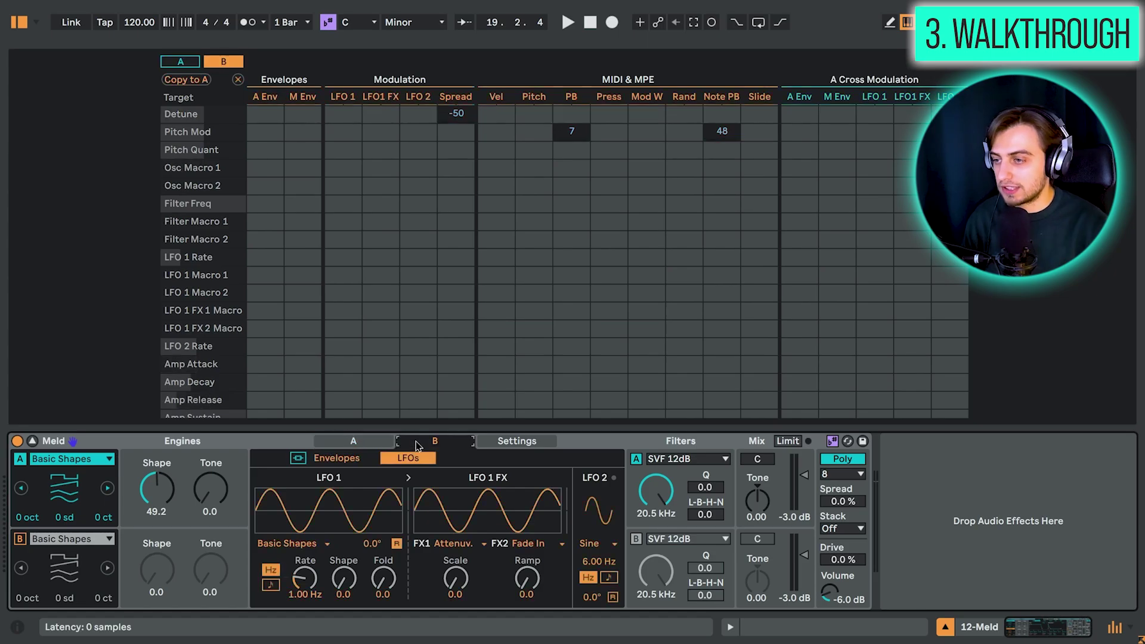
pyautogui.click(363, 443)
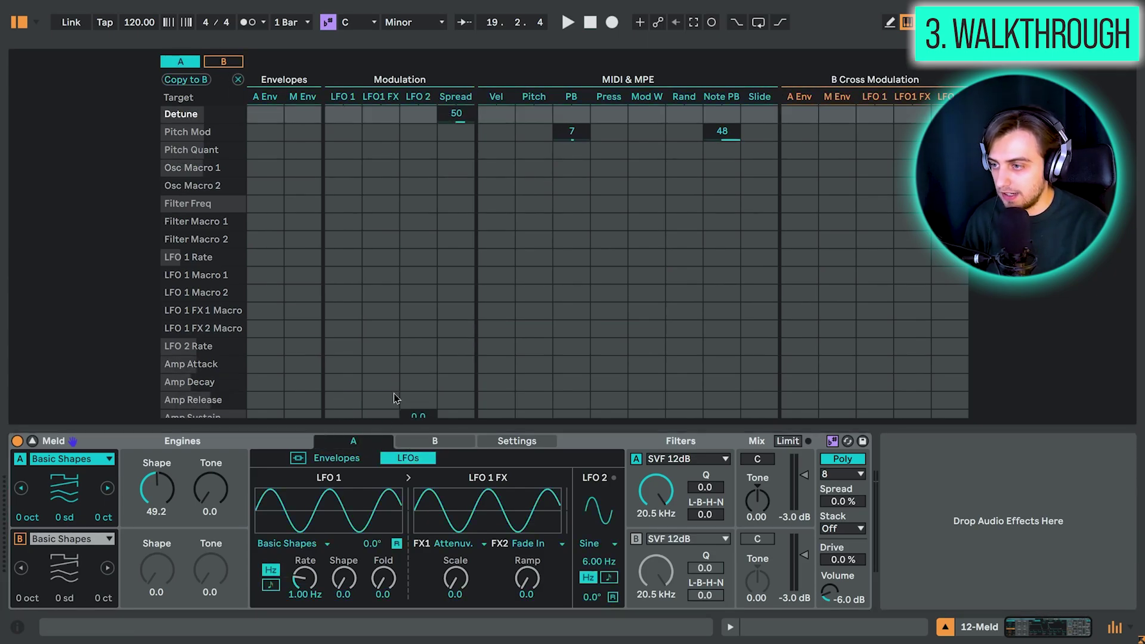
pyautogui.click(219, 62)
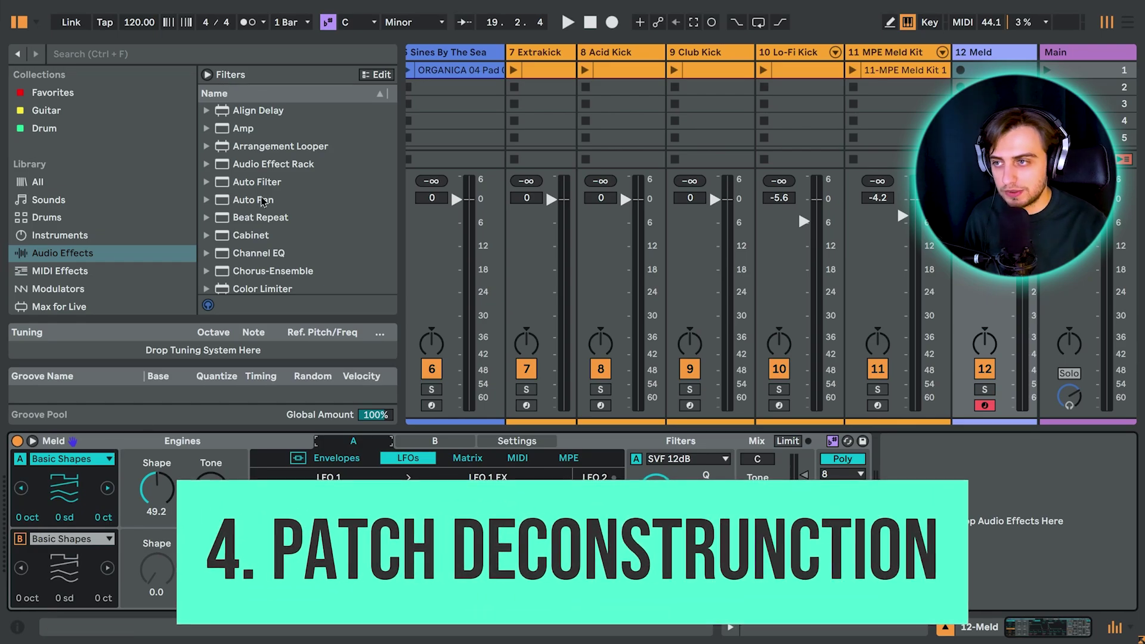
# Select and solo the Pad track, then play and stop its Pad 1 clip.
pyautogui.hscroll(1, 810, 205)
pyautogui.hscroll(-10, 753, 189)
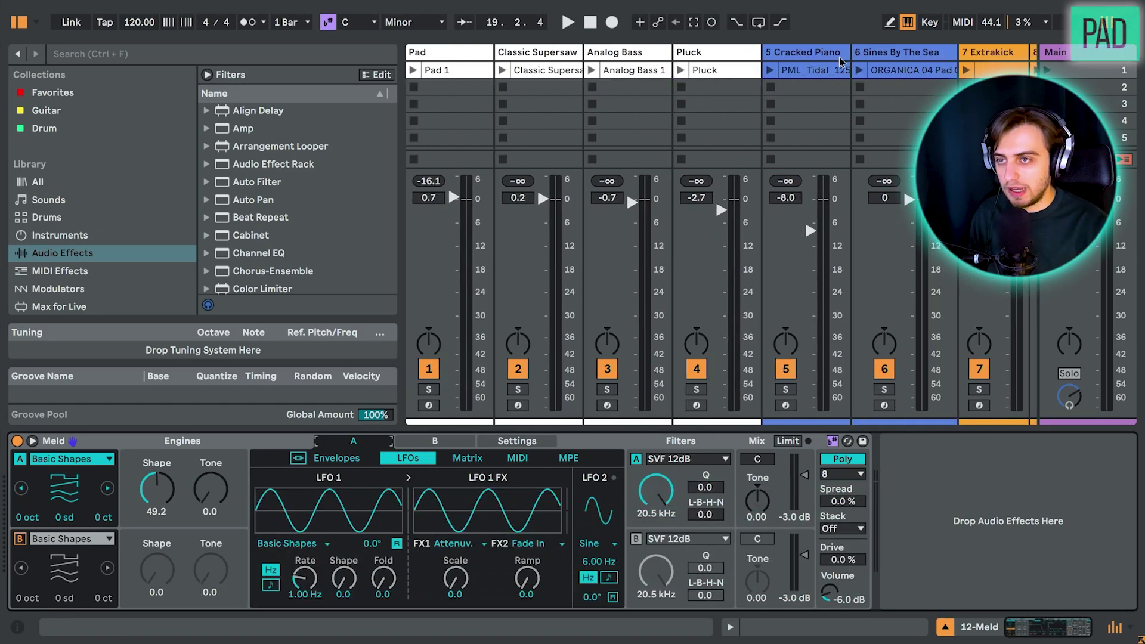
pyautogui.click(845, 57)
pyautogui.click(887, 54)
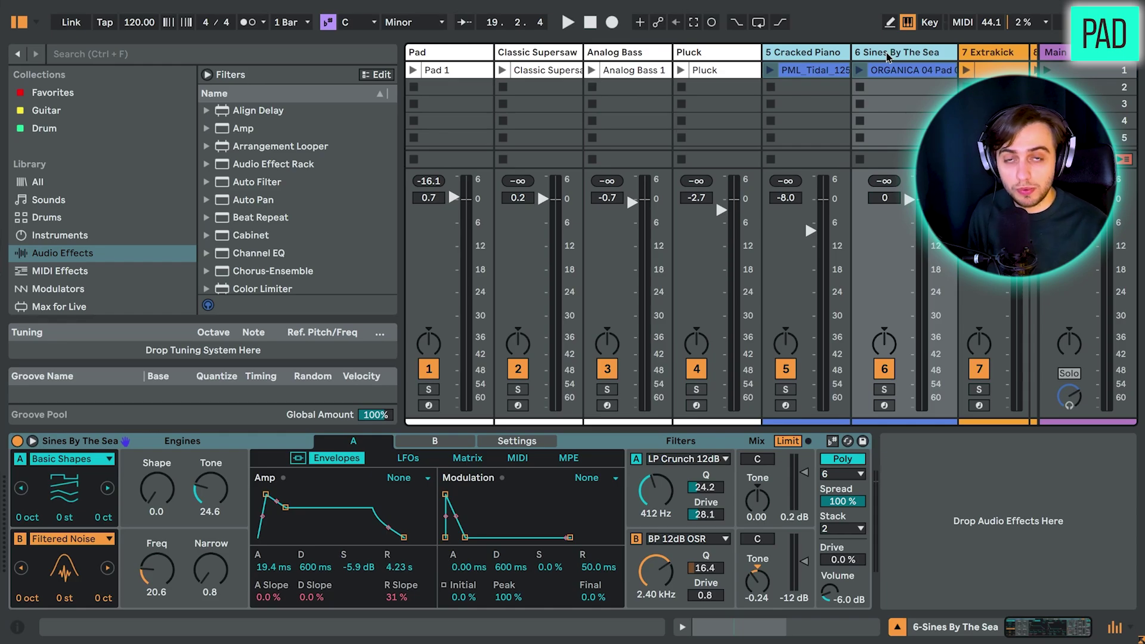
pyautogui.click(457, 54)
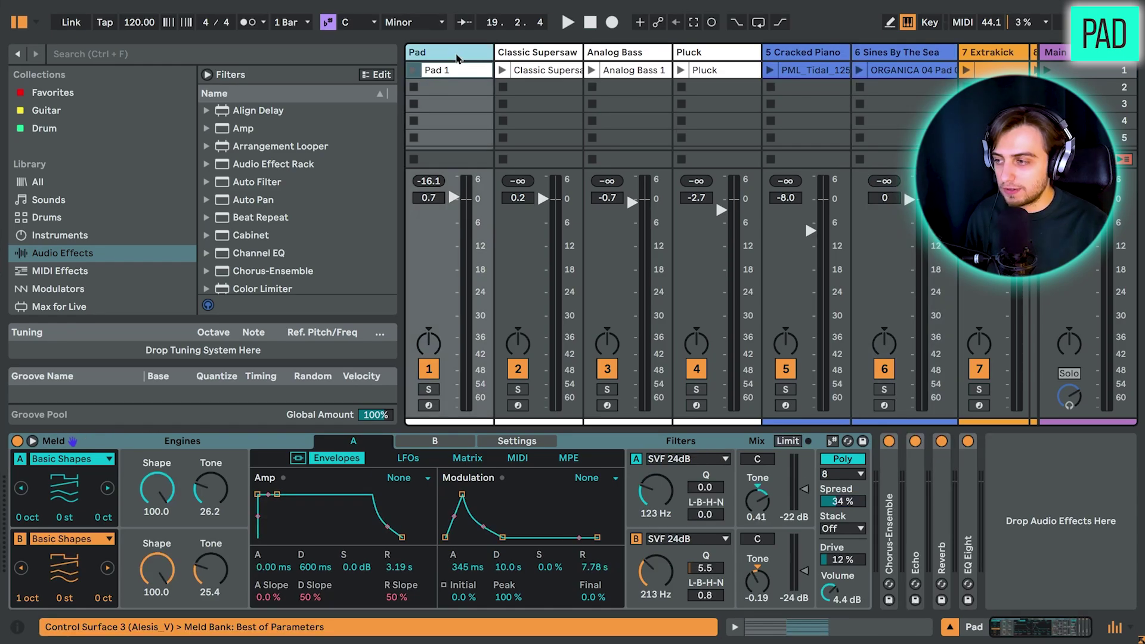
pyautogui.click(428, 389)
pyautogui.click(413, 70)
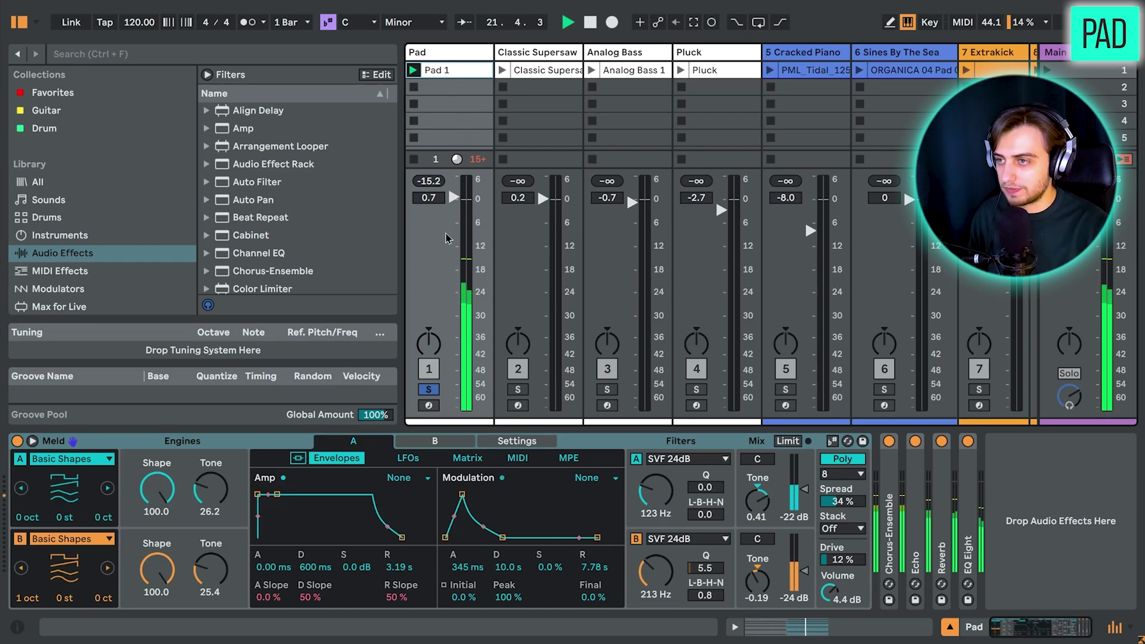
pyautogui.press('space')
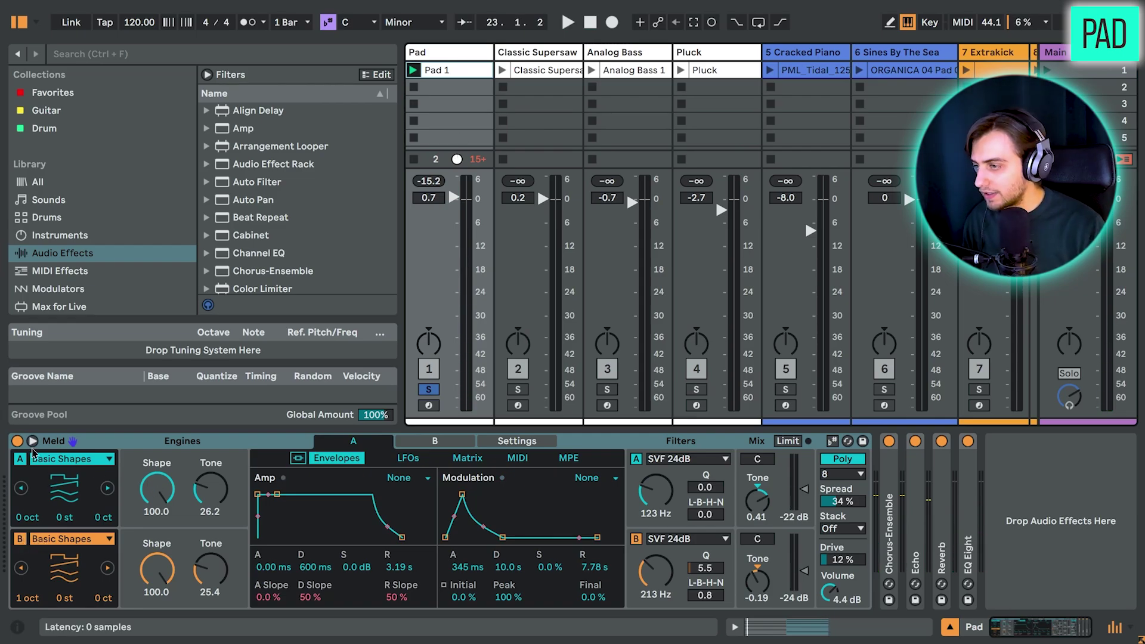
# Switch off Meld's engine B, audition engine A alone, then show its LFO panels.
pyautogui.click(20, 543)
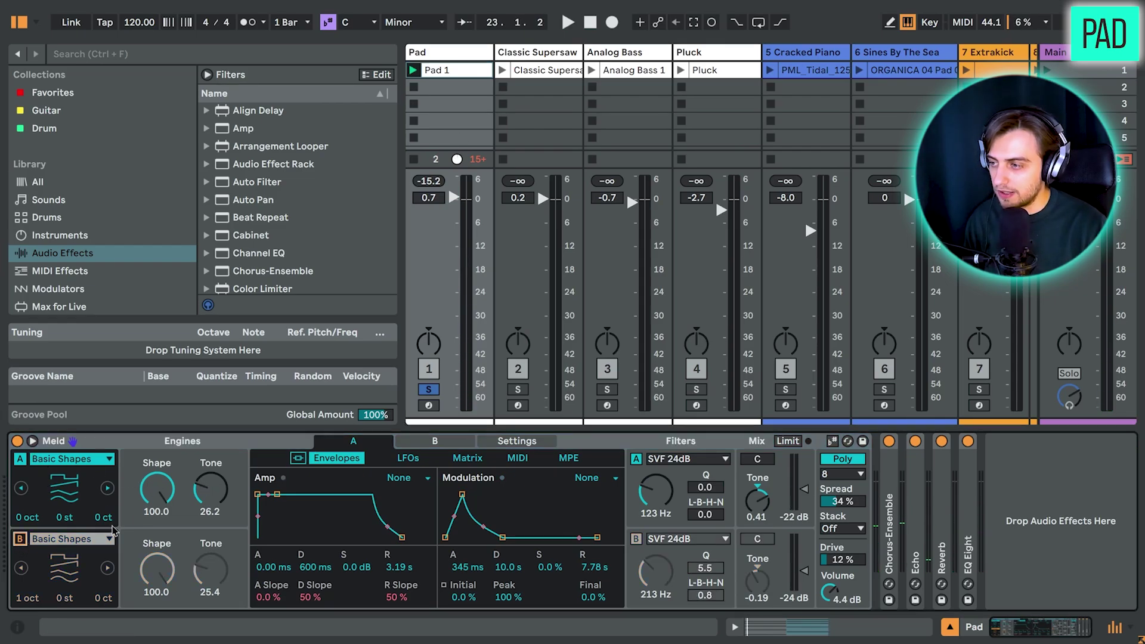
pyautogui.press('space')
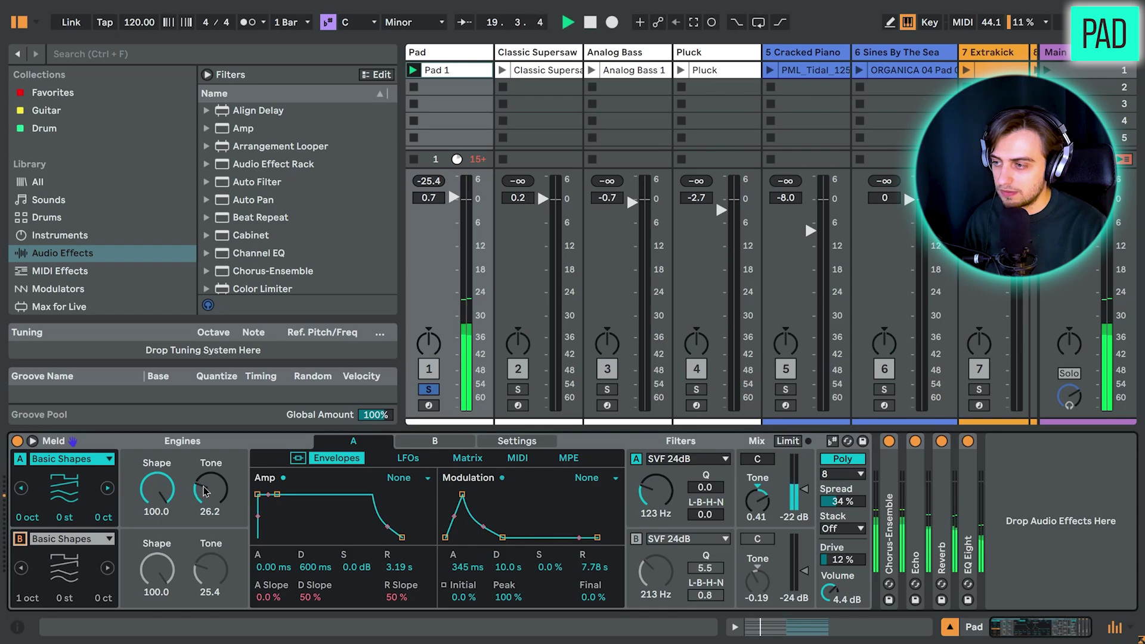
pyautogui.press('space')
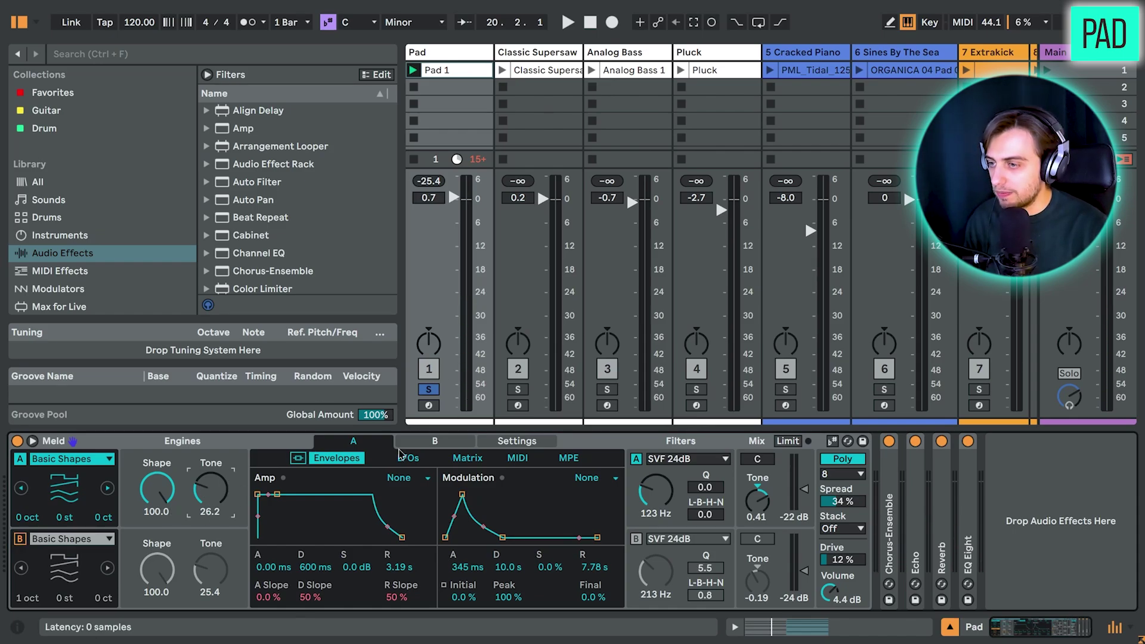
pyautogui.click(468, 458)
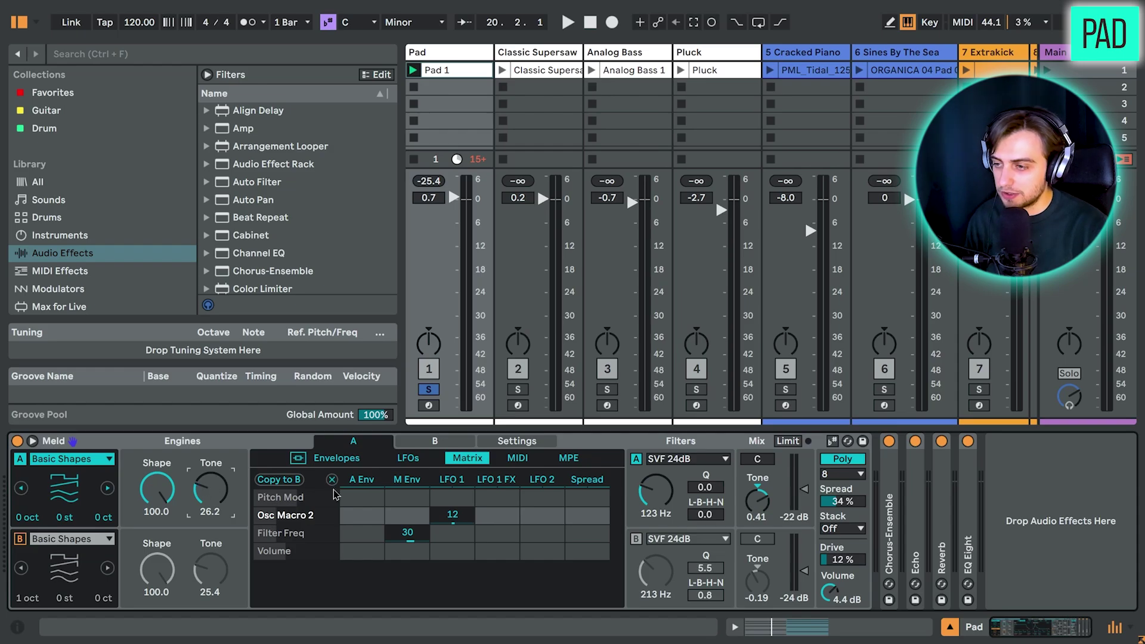
pyautogui.click(424, 462)
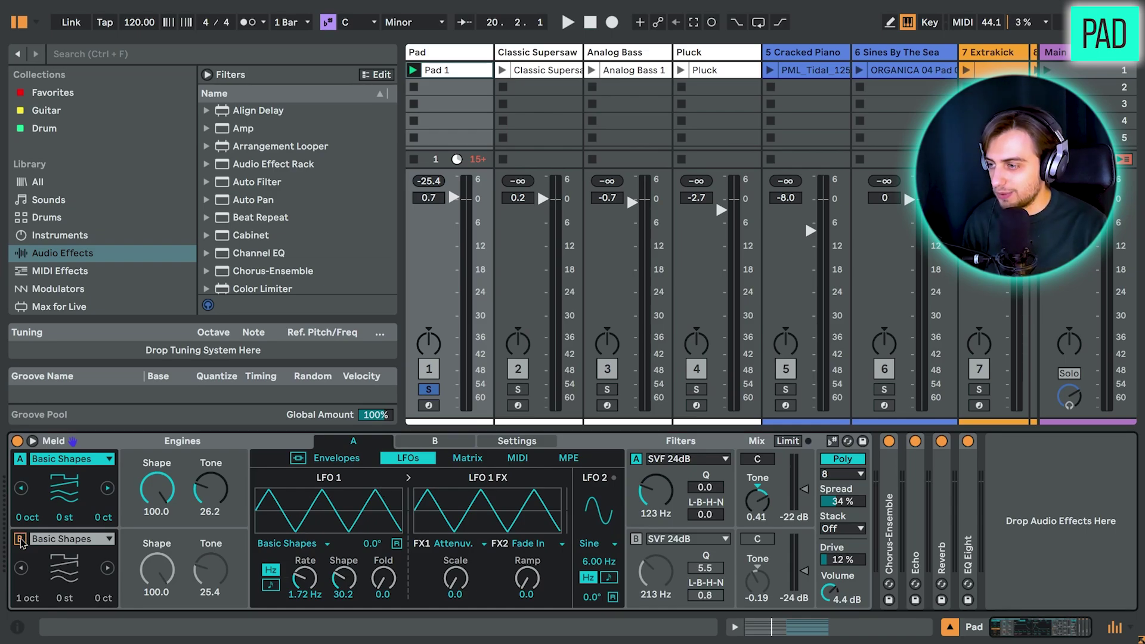
# Audition engine B alone with engine A off, then show B's LFOs (LFO 1 triangle, 0.71 Hz).
pyautogui.click(19, 539)
pyautogui.click(21, 459)
pyautogui.press('space')
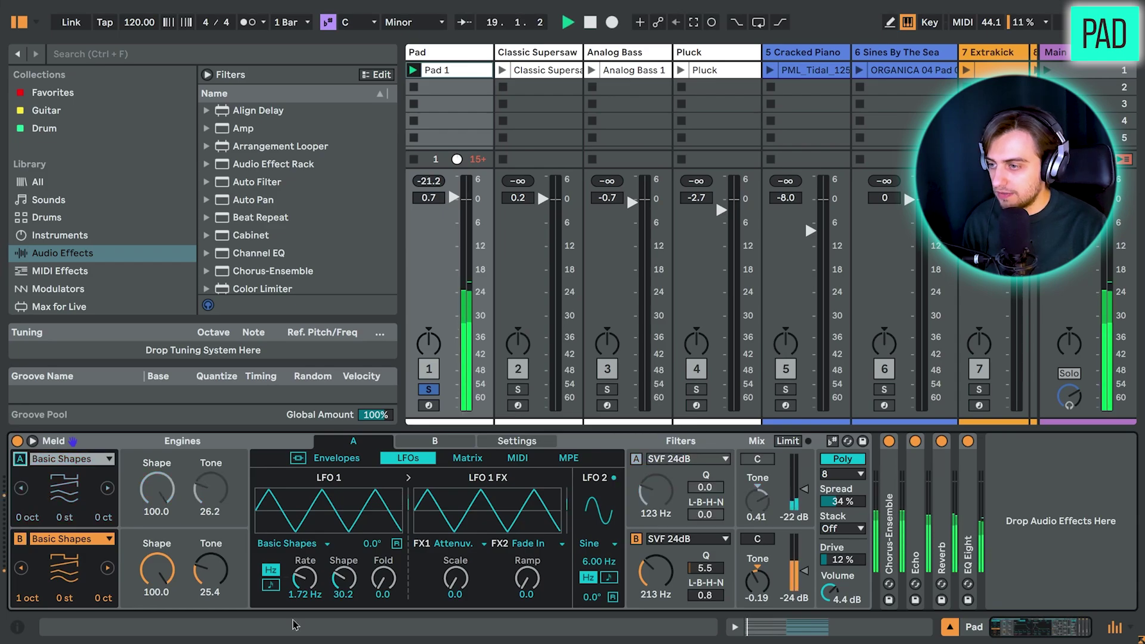
pyautogui.press('space')
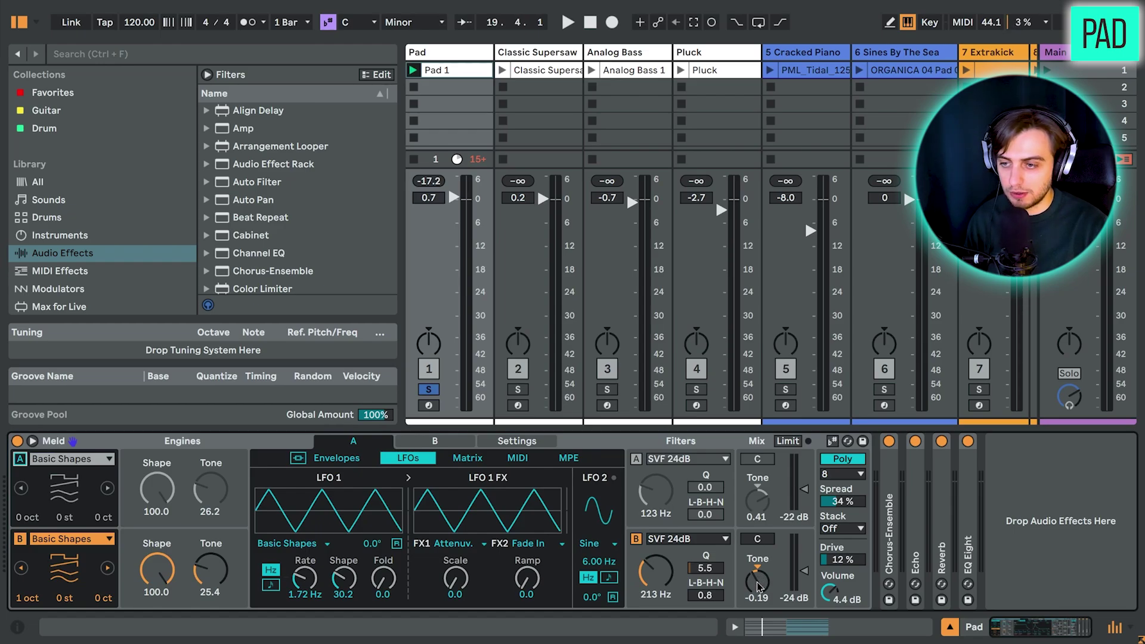
pyautogui.click(758, 584)
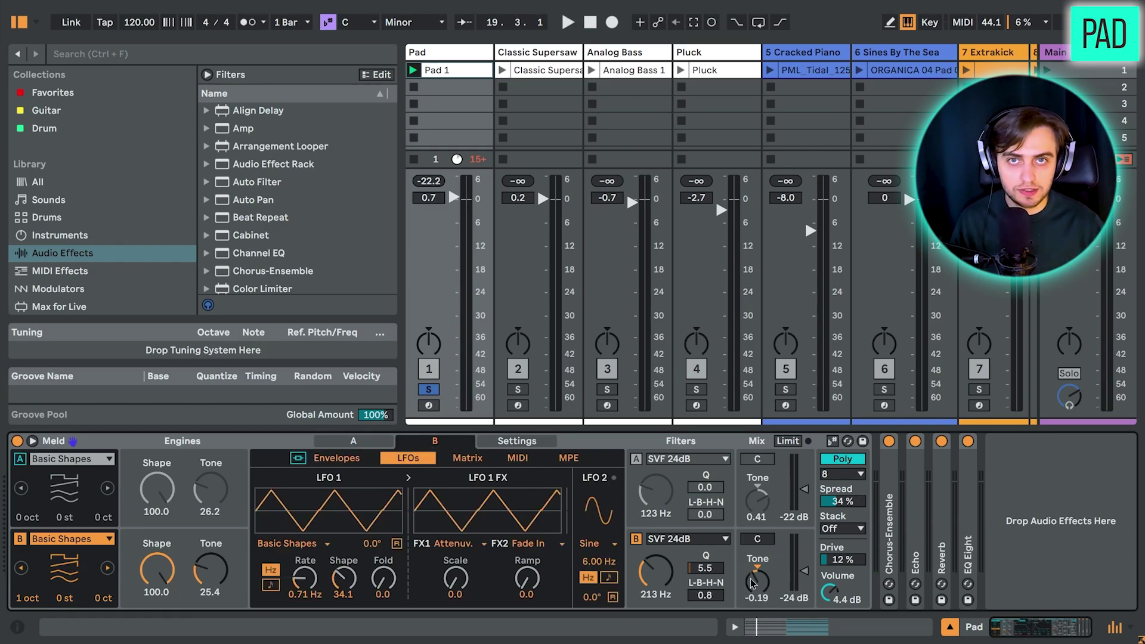
# Select, solo and launch the Classic Supersaw track's clip.
pyautogui.click(514, 54)
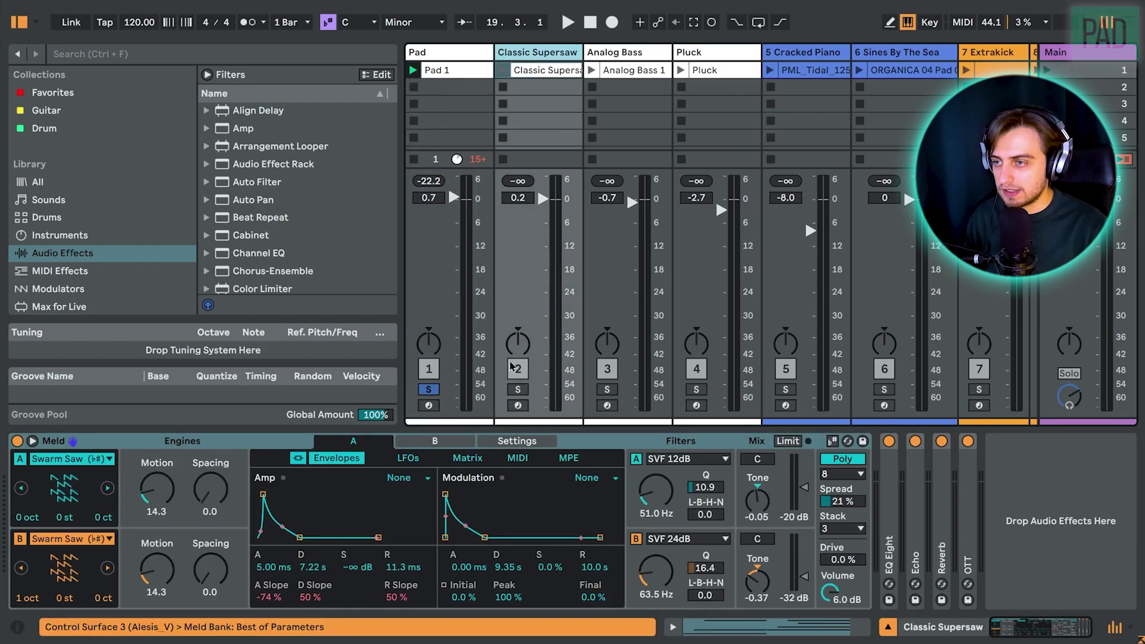
pyautogui.click(518, 390)
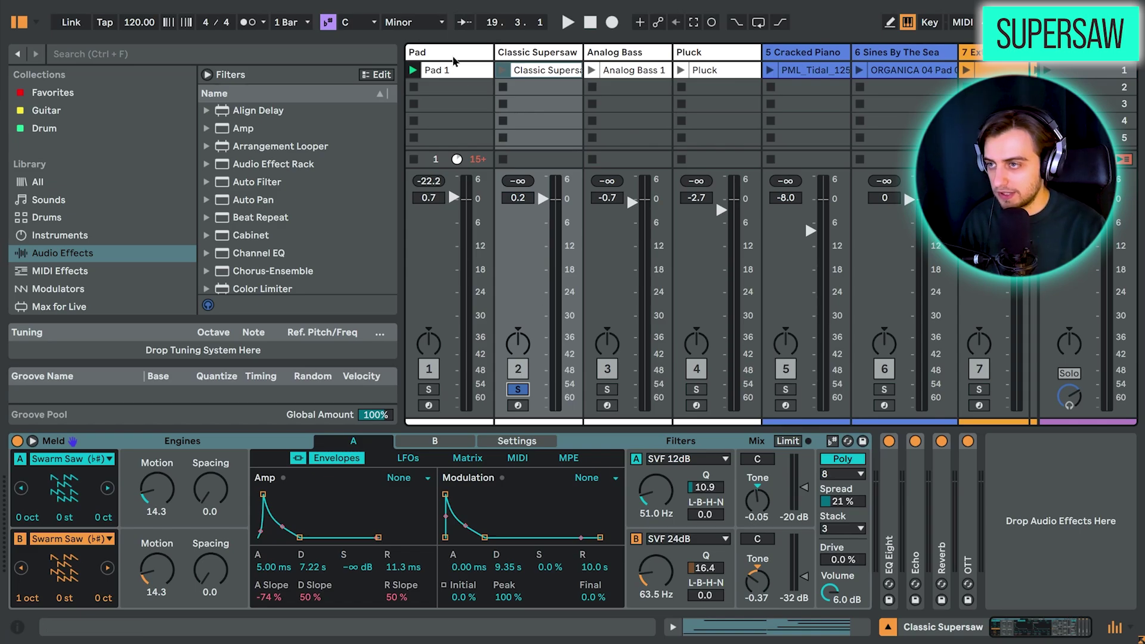
pyautogui.click(503, 71)
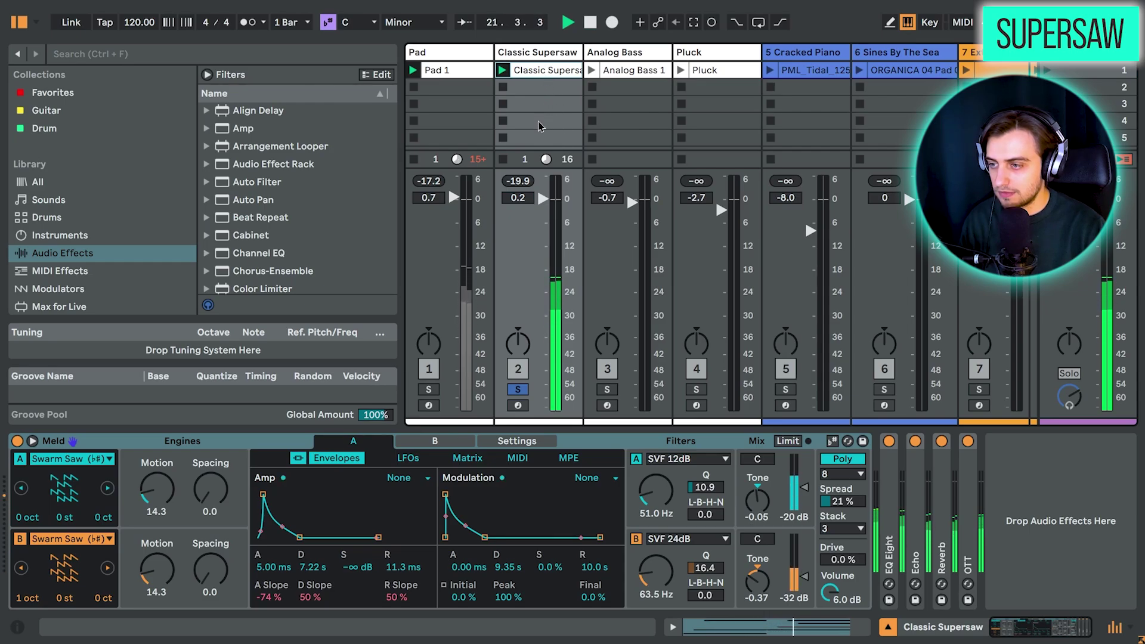
# Audition the two Swarm Saw engines separately and set engine A's Motion to 14.3.
pyautogui.click(20, 538)
pyautogui.press('space')
pyautogui.press('space')
pyautogui.click(20, 538)
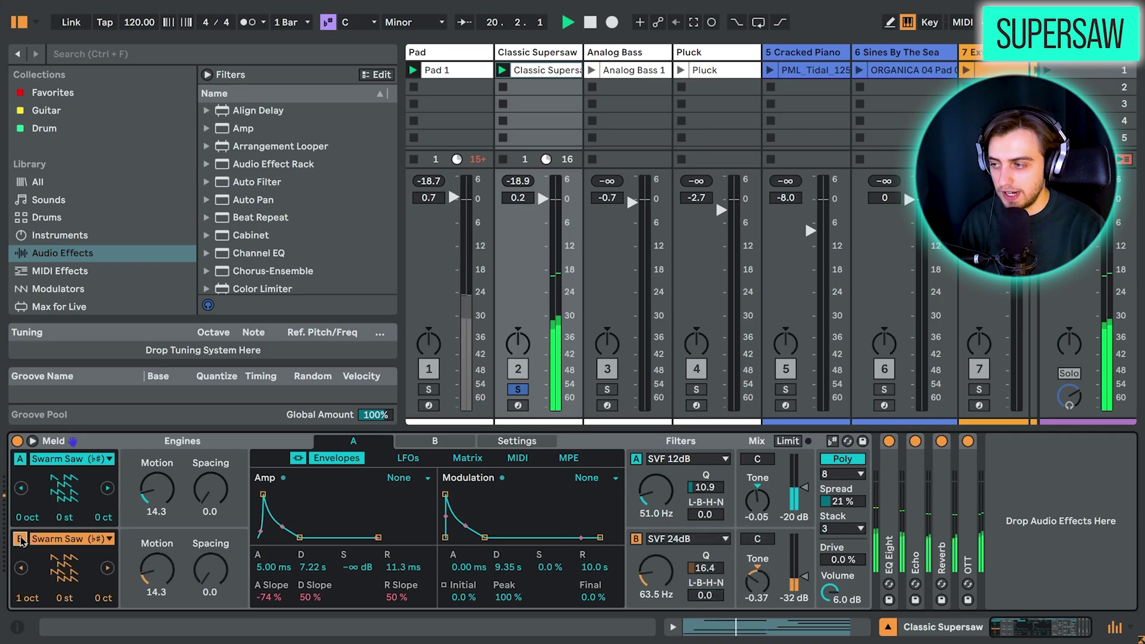
pyautogui.click(20, 459)
pyautogui.click(20, 459)
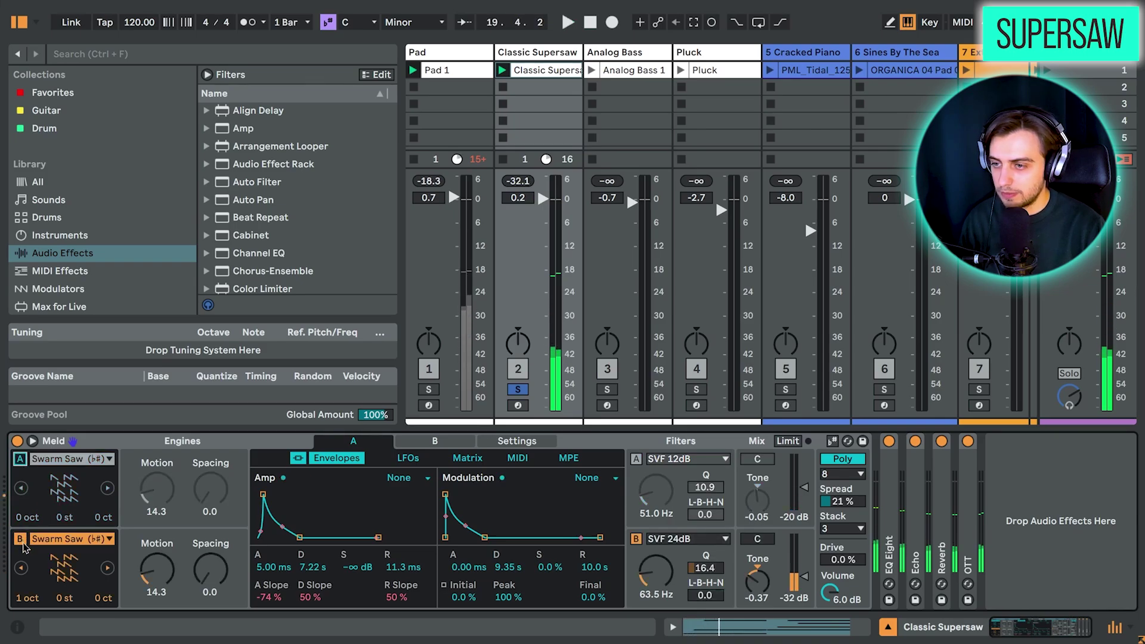
pyautogui.press('space')
pyautogui.click(20, 538)
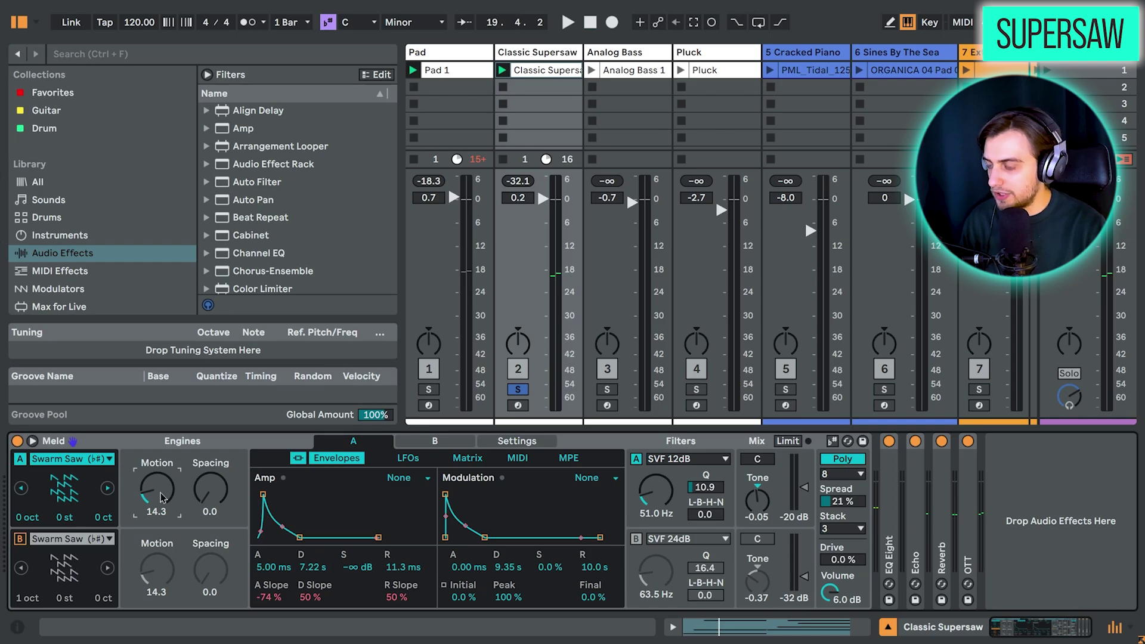
pyautogui.moveTo(156, 489)
pyautogui.mouseDown()
pyautogui.moveTo(156, 507)
pyautogui.moveTo(156, 483)
pyautogui.moveTo(162, 492)
pyautogui.mouseUp()
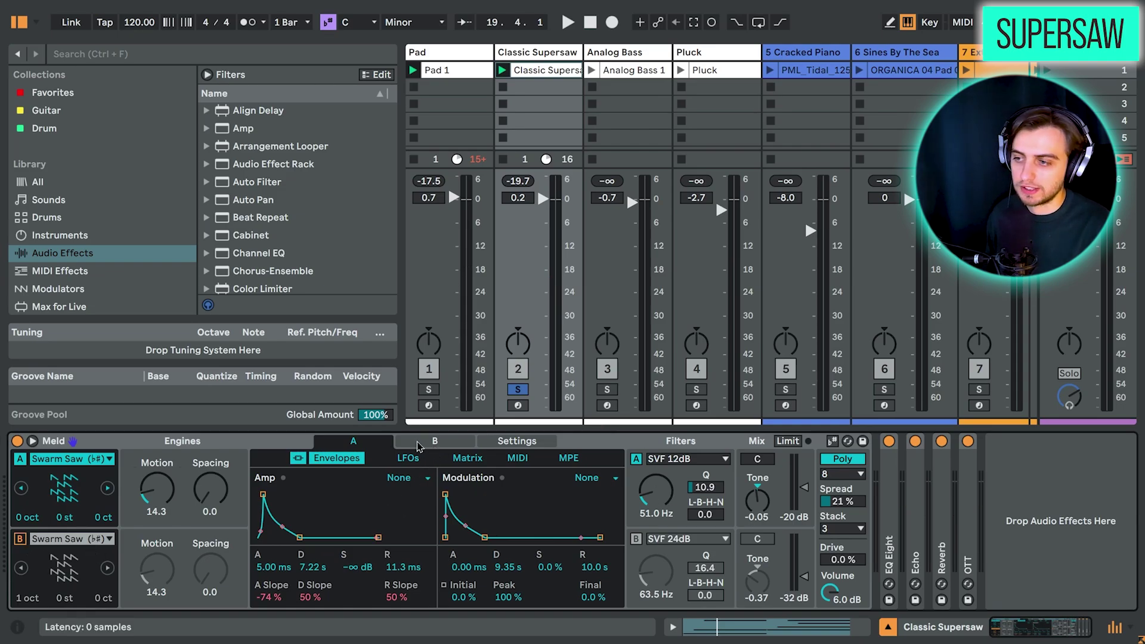
# Expand the modulation matrix and show engine B's routings.
pyautogui.click(32, 442)
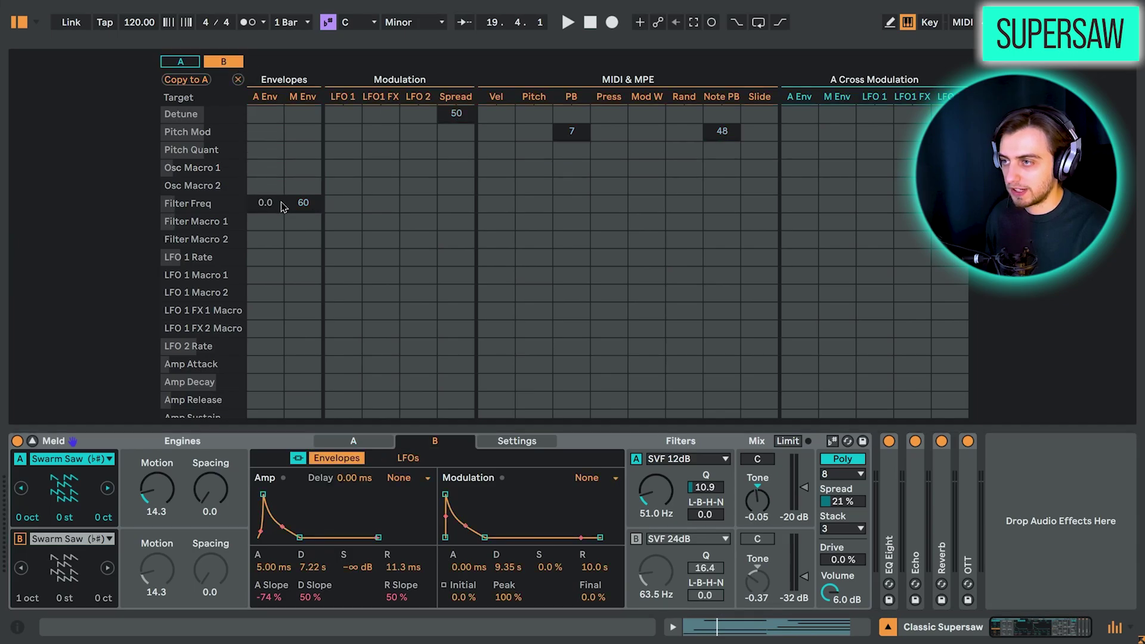
pyautogui.click(21, 540)
pyautogui.scroll(3, 851, 526)
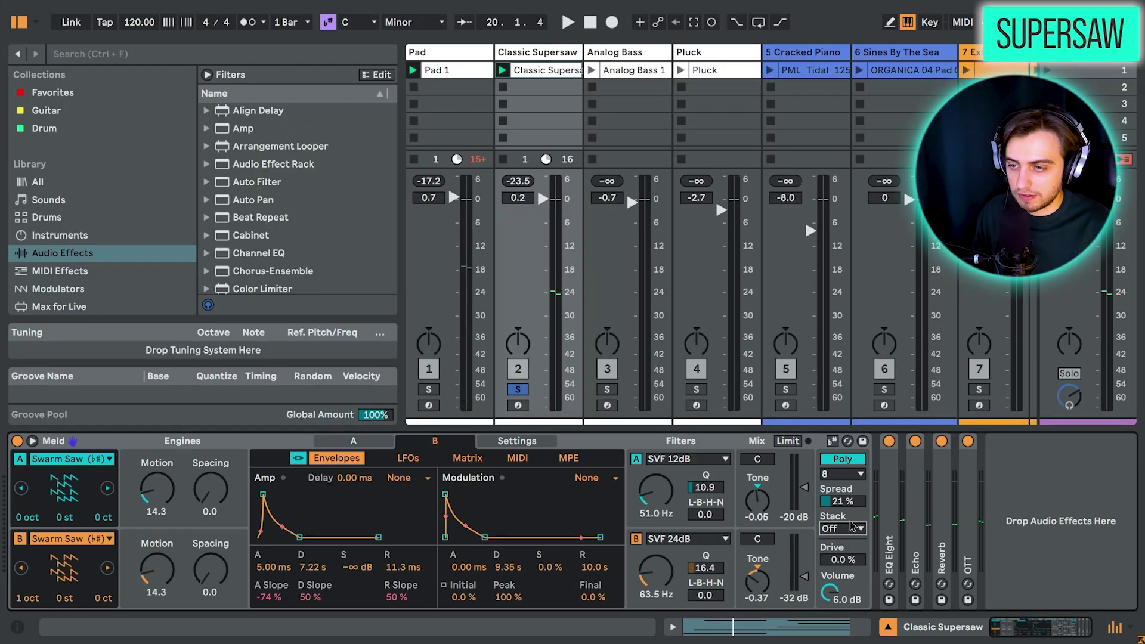
# Audition the supersaw, then change engine B's Stack from Off to 3.
pyautogui.press('space')
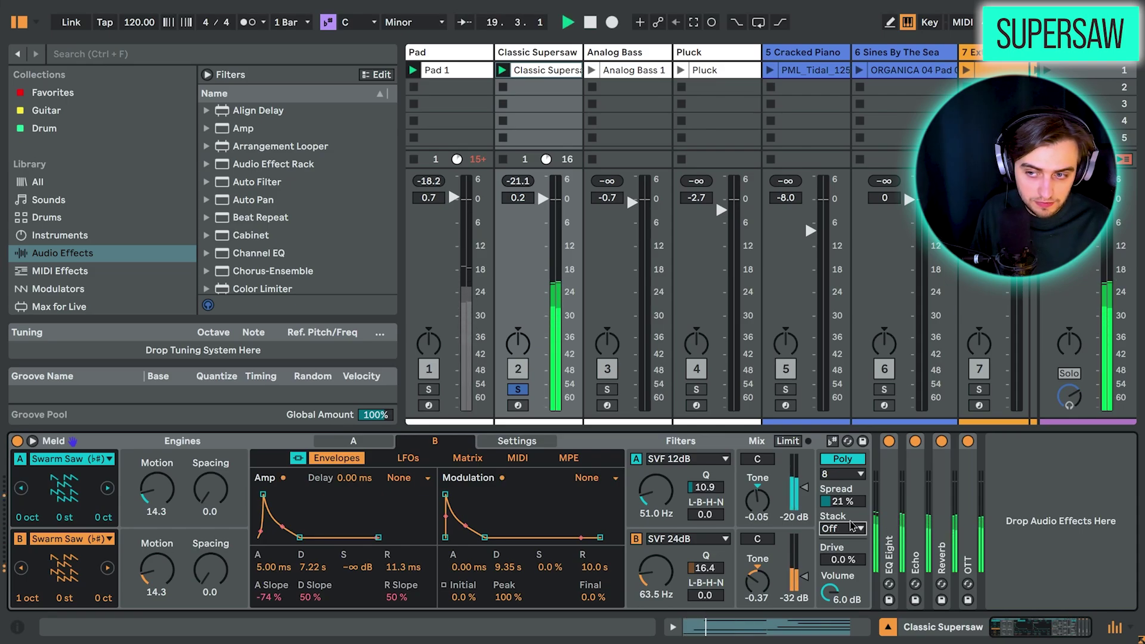
pyautogui.press('space')
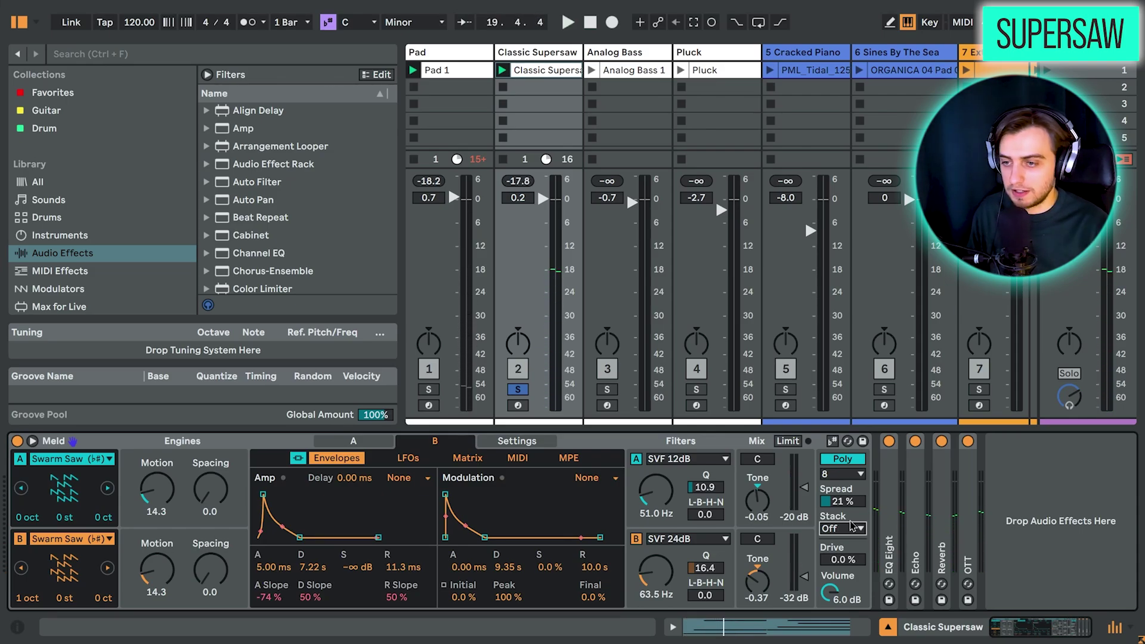
pyautogui.click(852, 527)
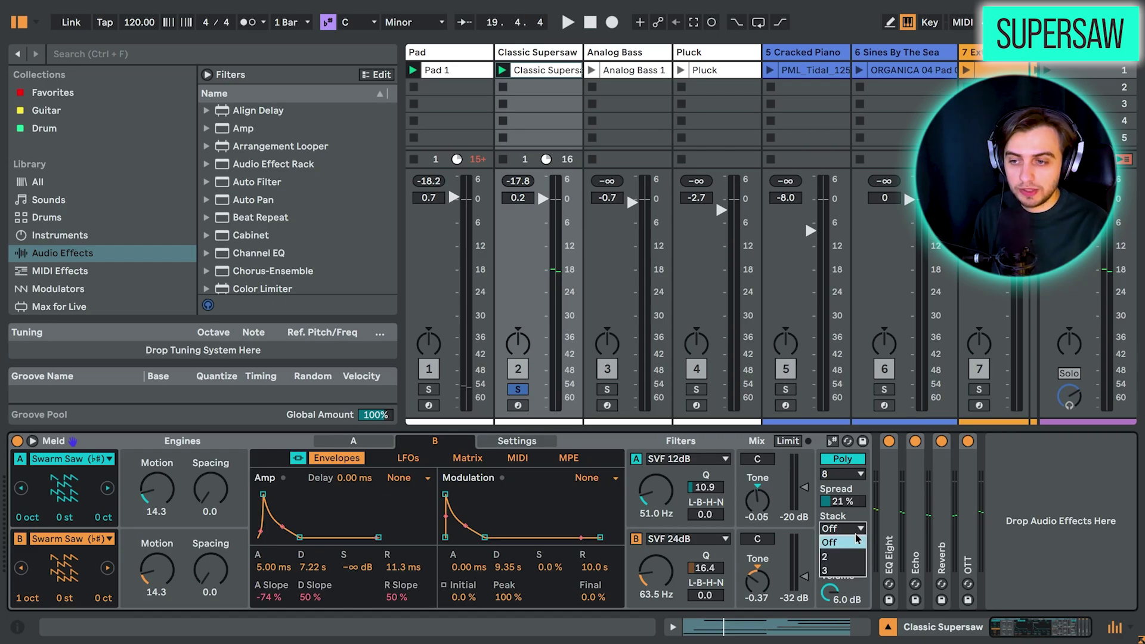
pyautogui.click(841, 574)
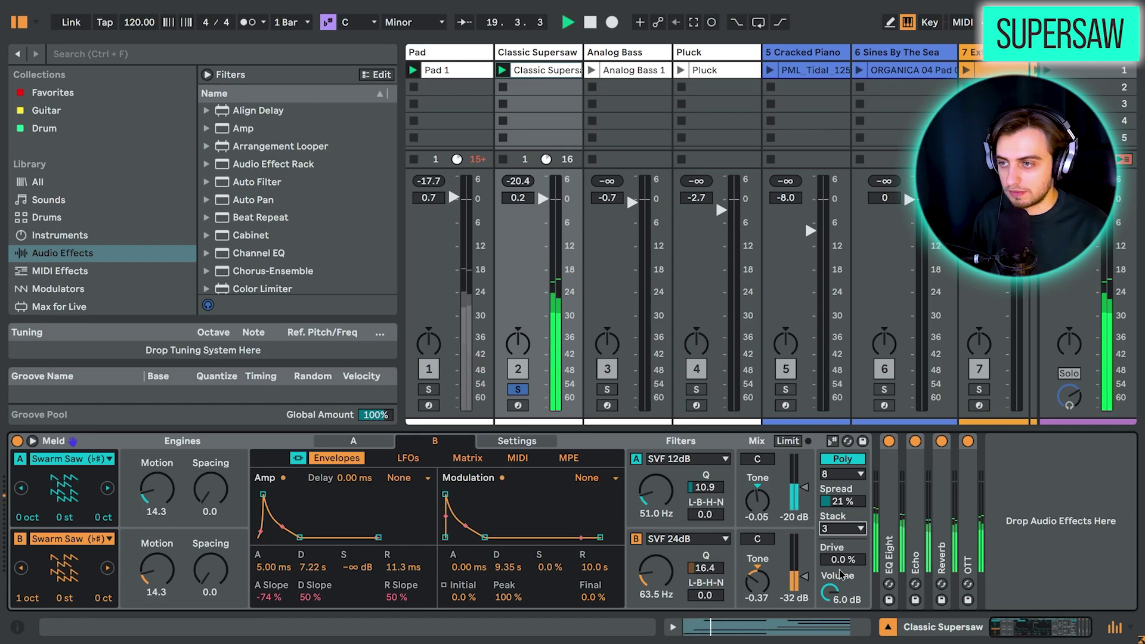
# Launch the Analog Bass 1 clip and switch off its oscillator B.
pyautogui.click(603, 143)
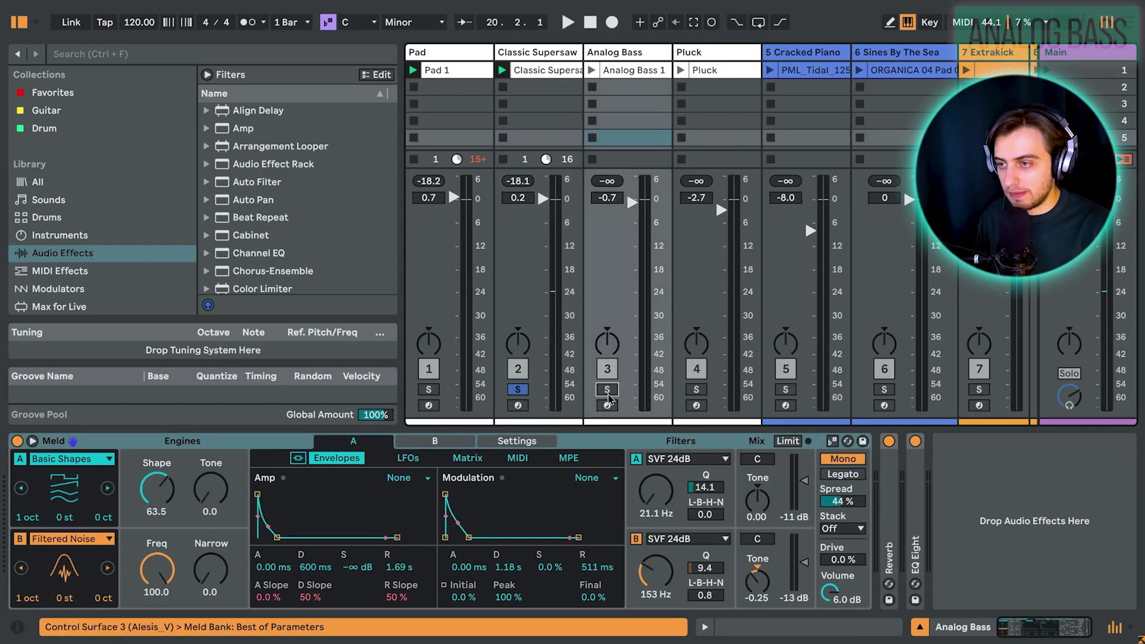
pyautogui.click(591, 70)
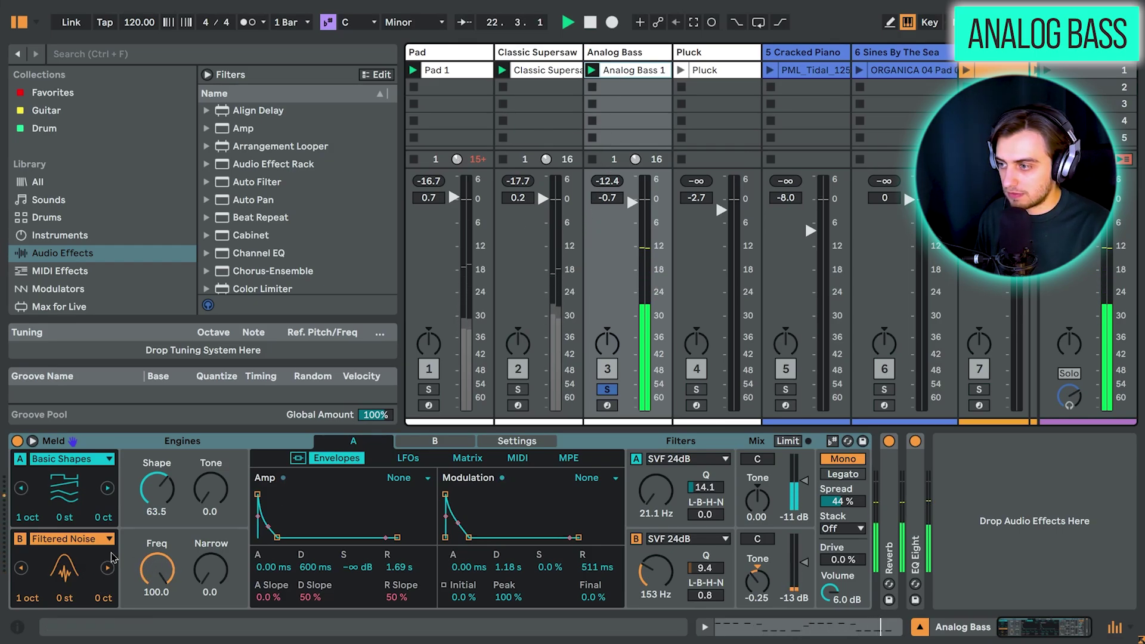
pyautogui.click(20, 539)
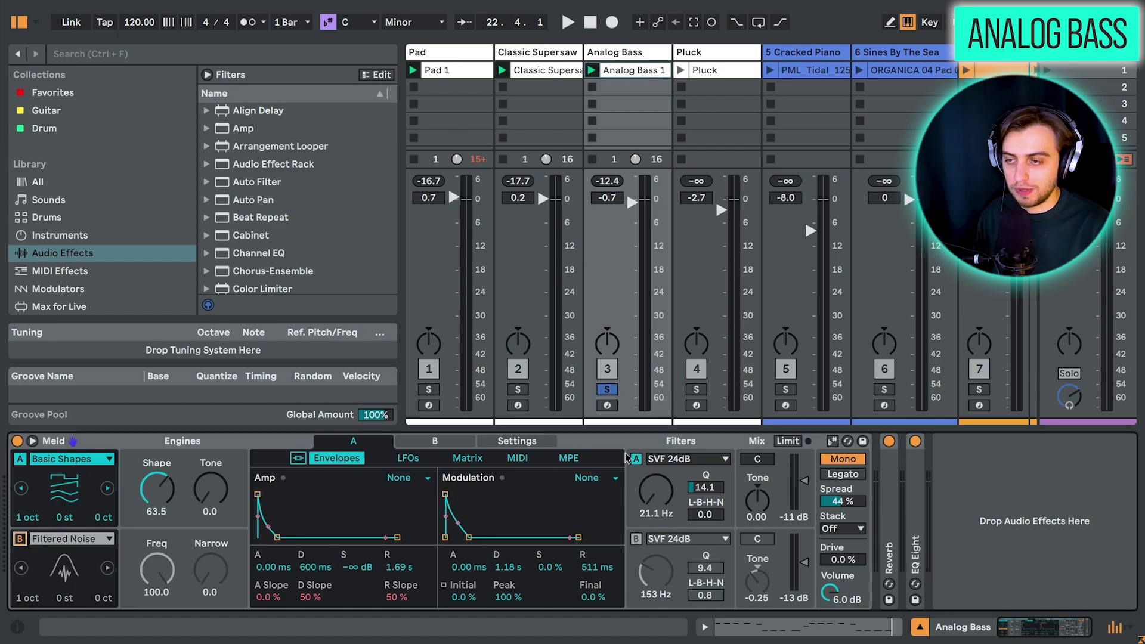
# Re-enable oscillator B, view B's expanded matrix, and play the bass with engine A off.
pyautogui.click(32, 442)
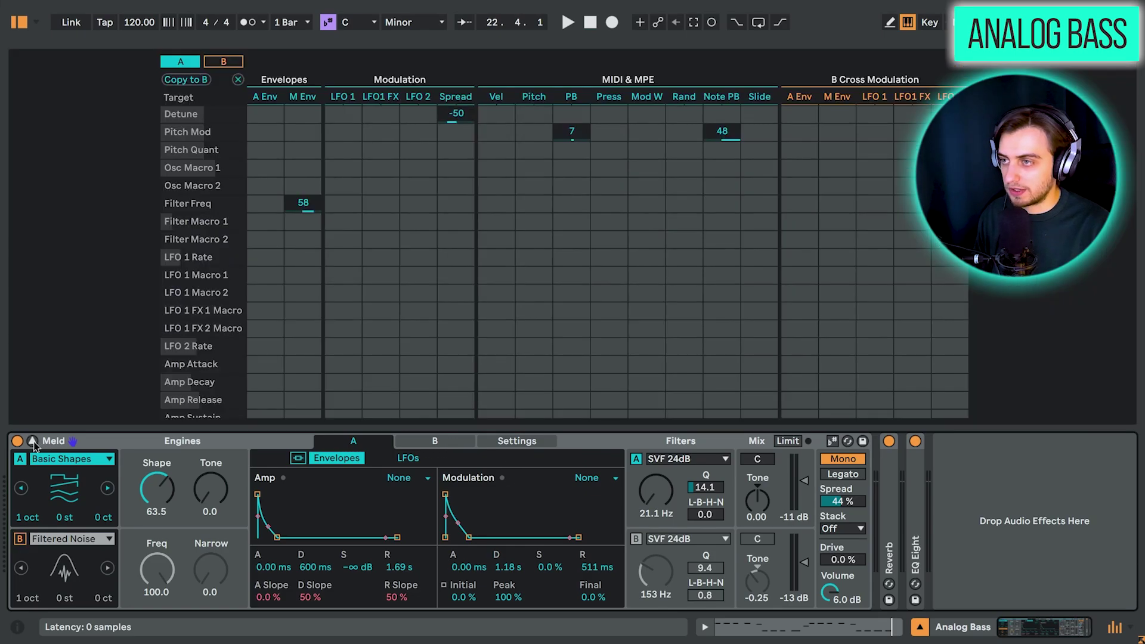
pyautogui.click(20, 540)
pyautogui.click(241, 61)
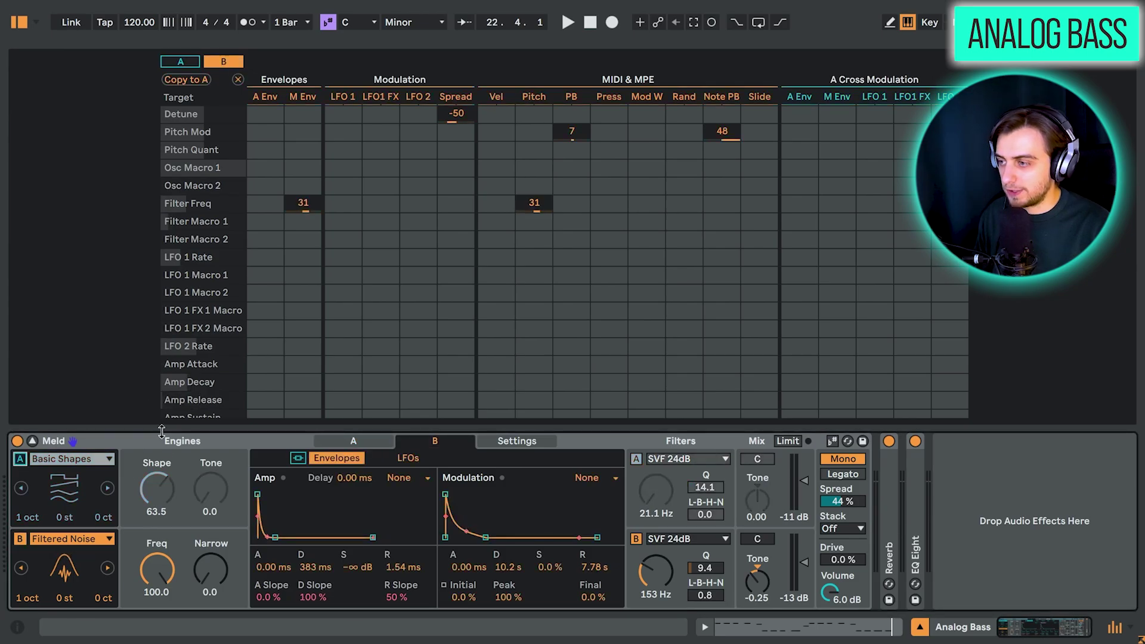
pyautogui.press('space')
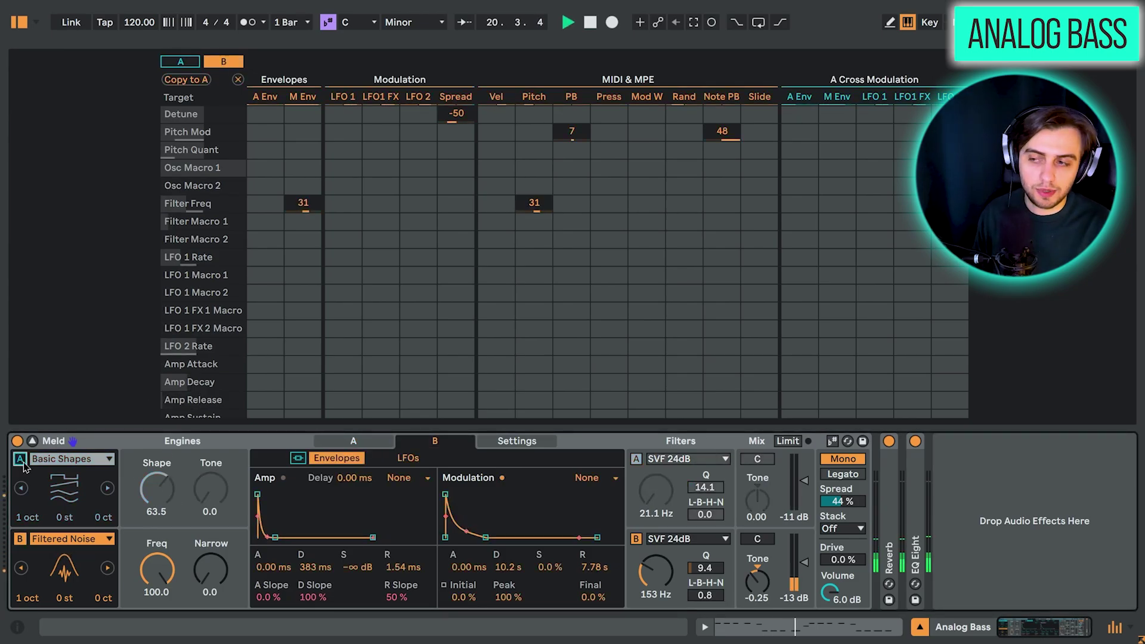
pyautogui.click(21, 461)
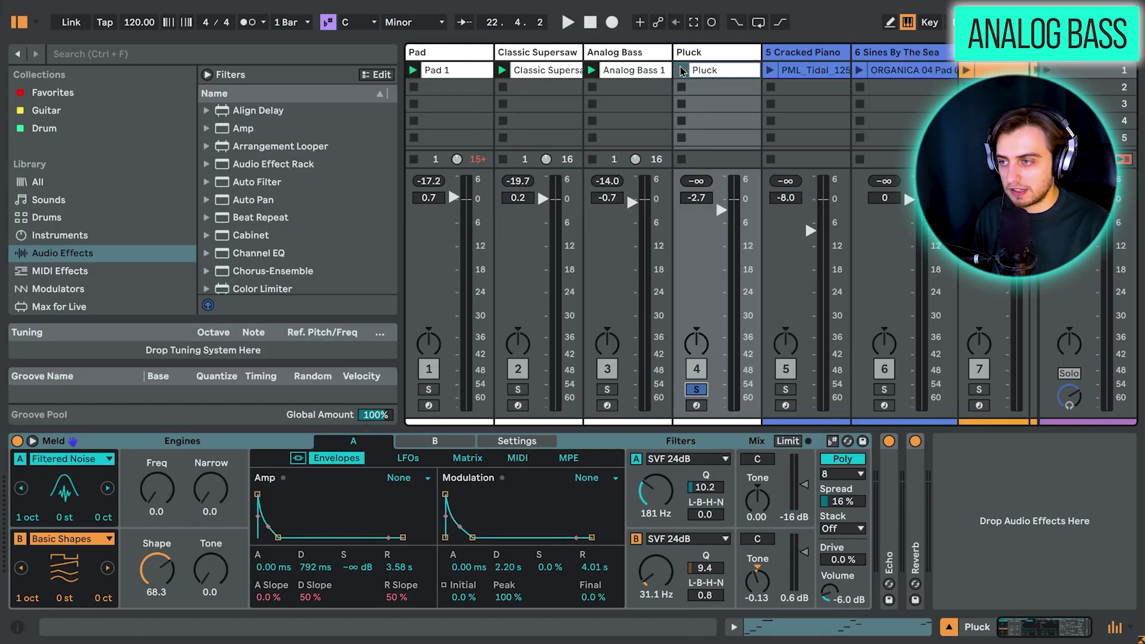
# Play the Pluck clip and audition engine B alone with engine A off.
pyautogui.click(681, 70)
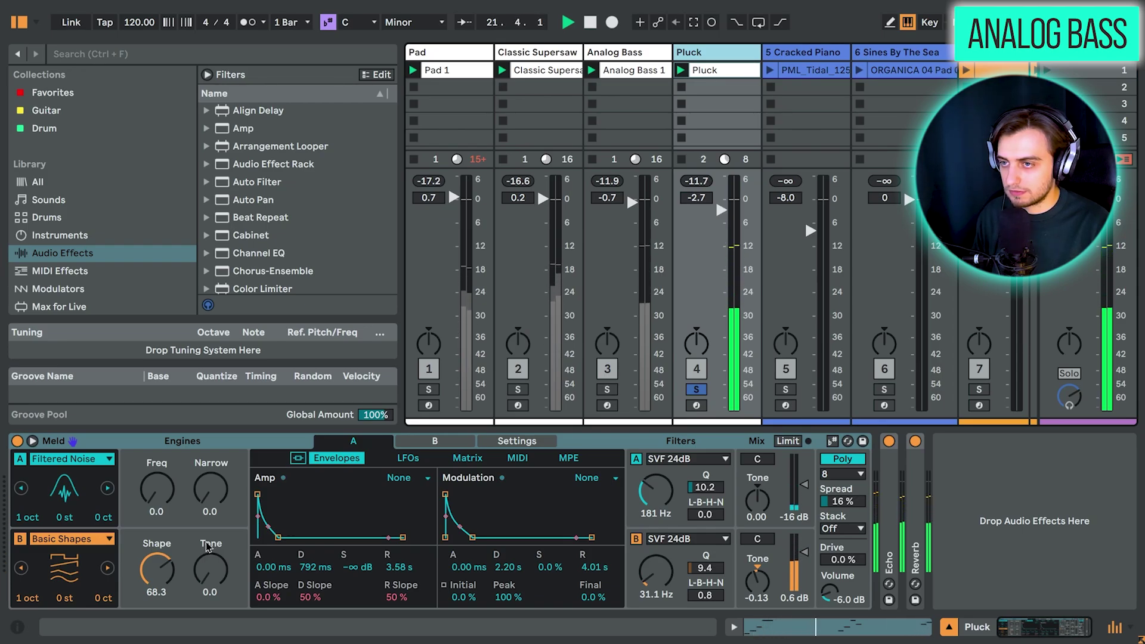
pyautogui.press('space')
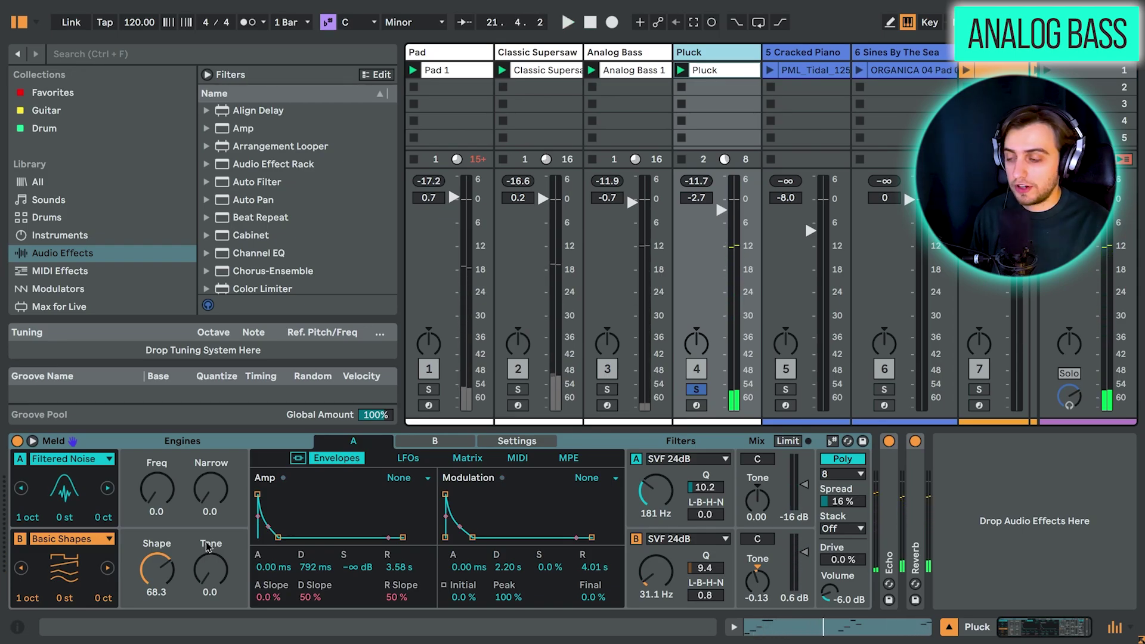
pyautogui.click(19, 459)
pyautogui.press('space')
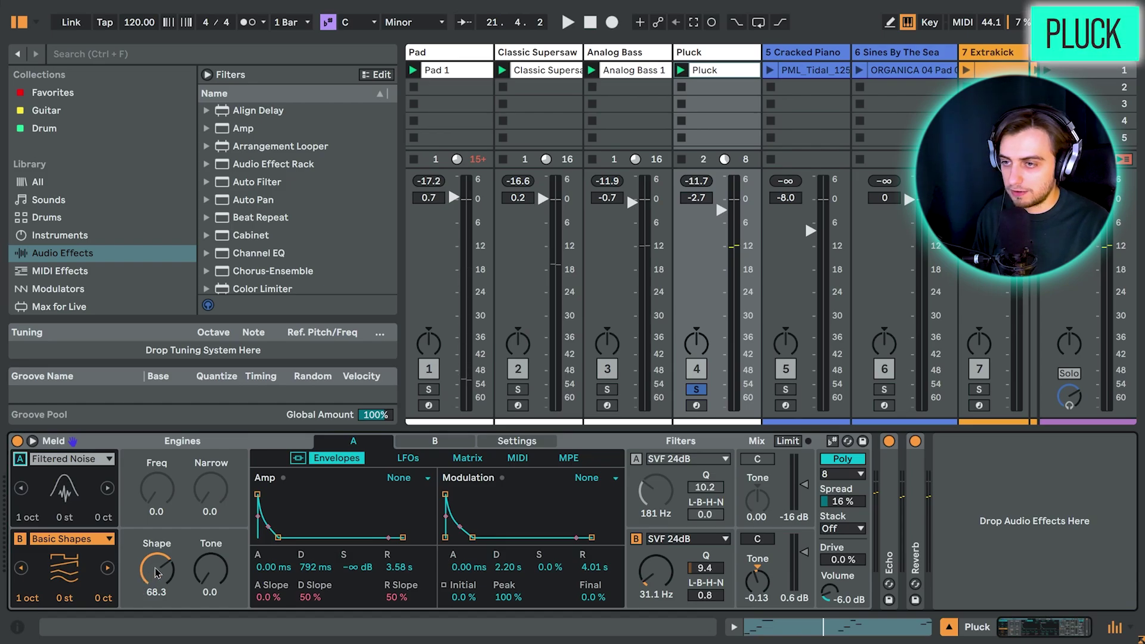
pyautogui.press('space')
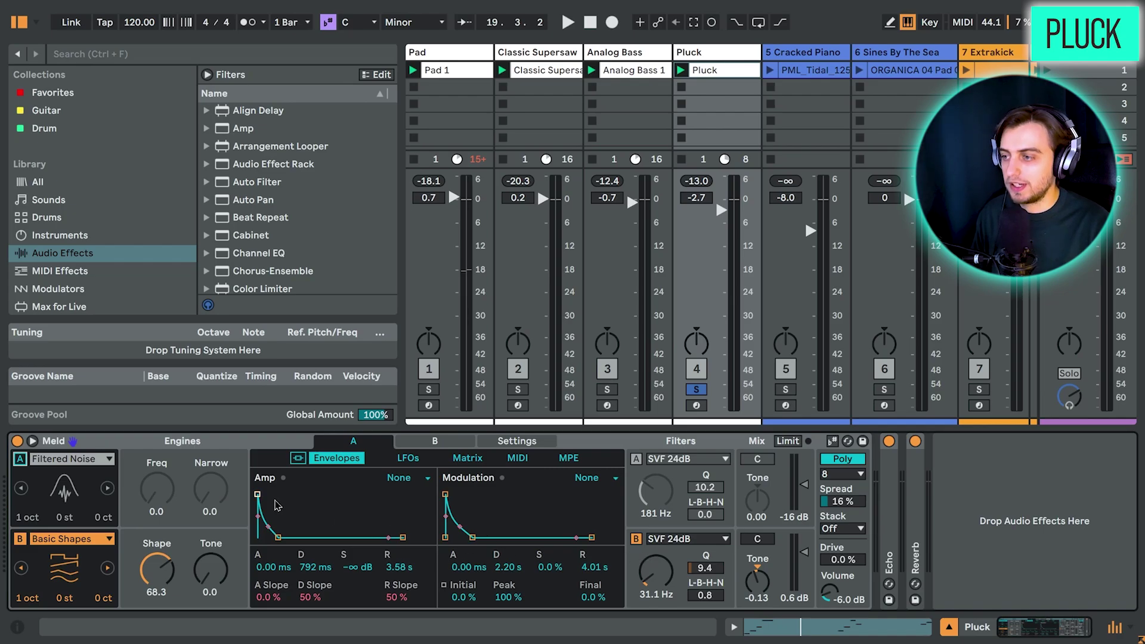
# Turn Pluck's engine A back on, then solo and select the Cracked Piano track.
pyautogui.click(21, 460)
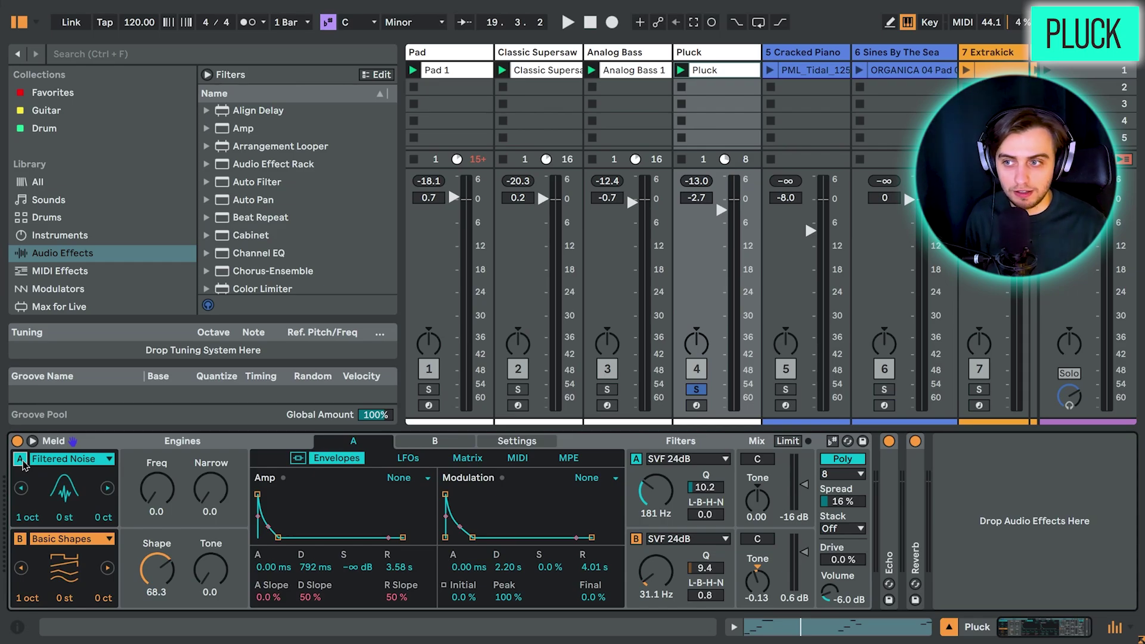
pyautogui.click(786, 390)
pyautogui.click(815, 53)
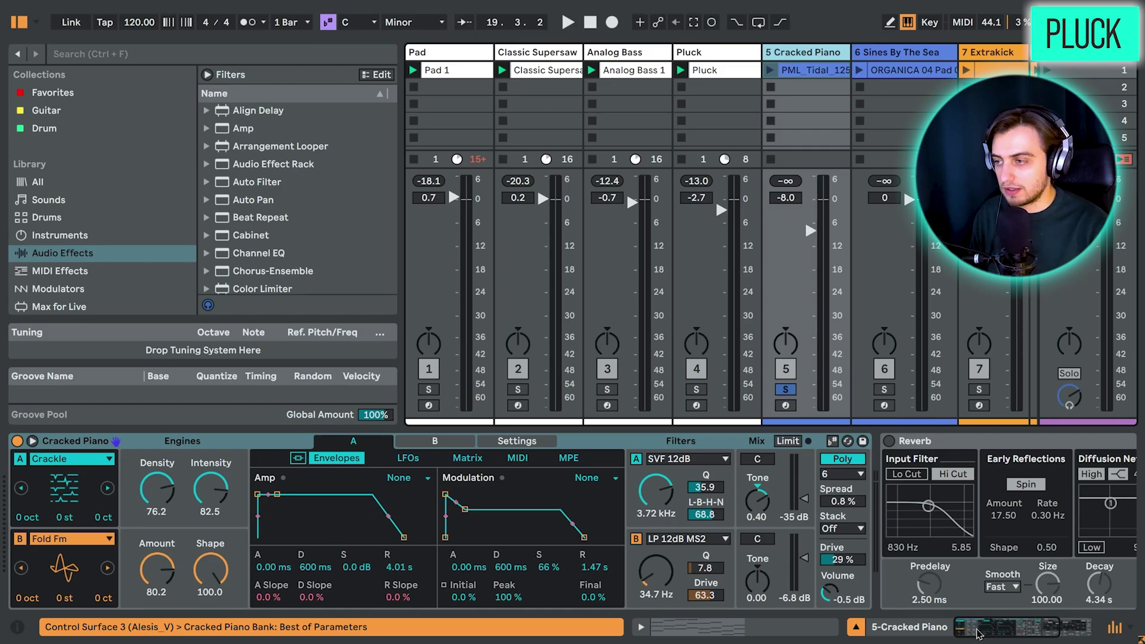
# Play the Cracked Piano clip to hear its Meld patch, then stop.
pyautogui.click(131, 447)
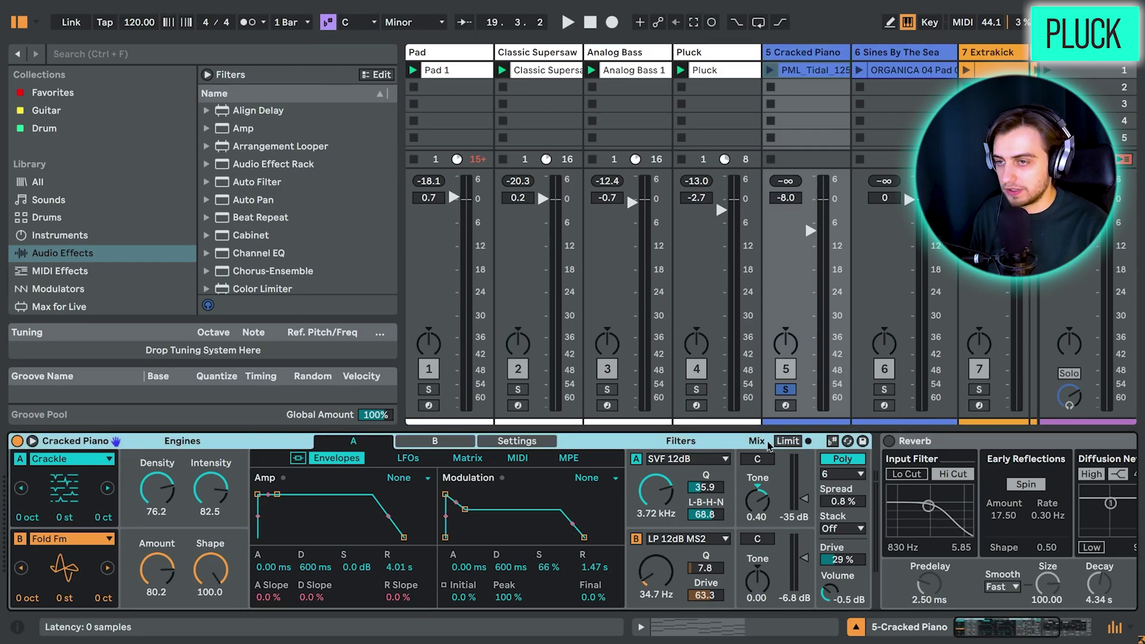
pyautogui.click(770, 70)
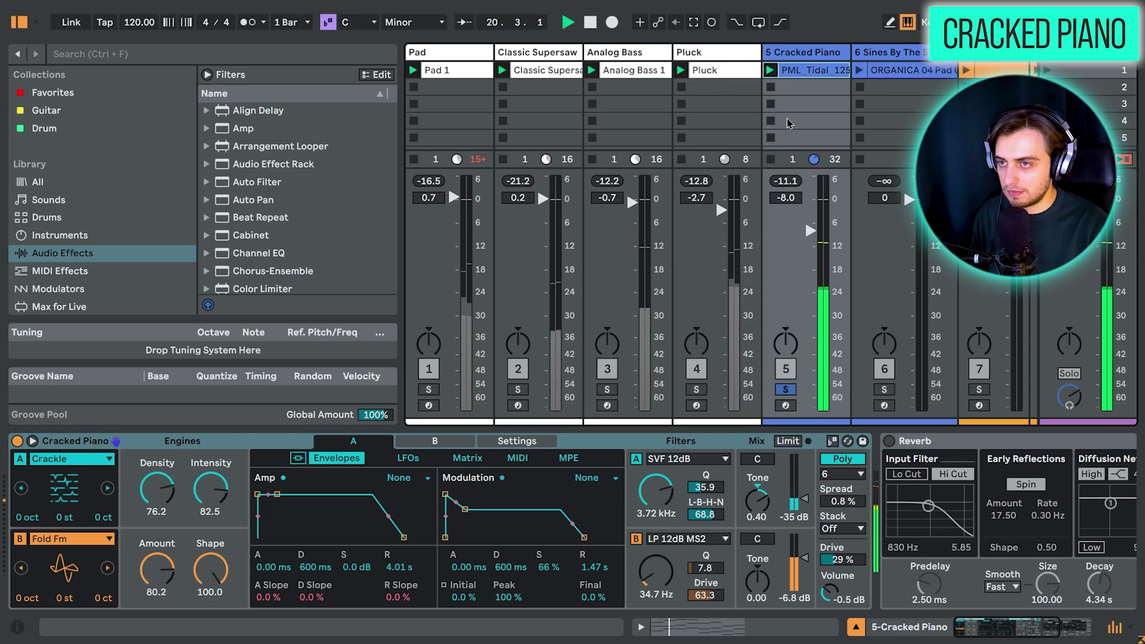
pyautogui.press('space')
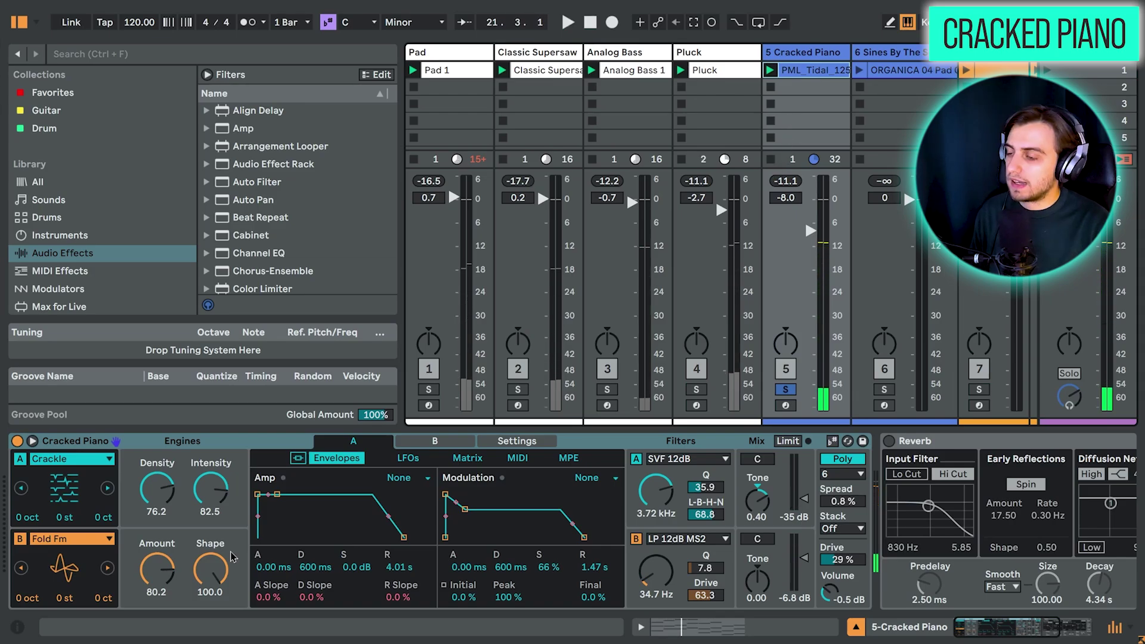
# Turn off Fold Fm engine B, keep Crackle engine A on, and play Crackle alone.
pyautogui.click(21, 460)
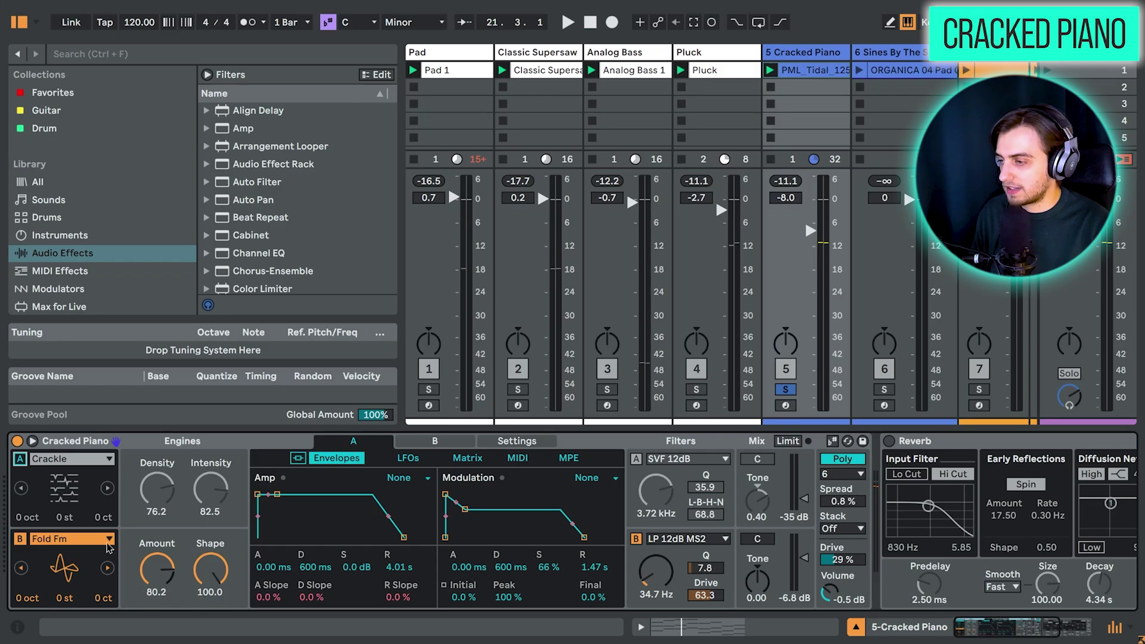
pyautogui.click(20, 538)
pyautogui.click(20, 459)
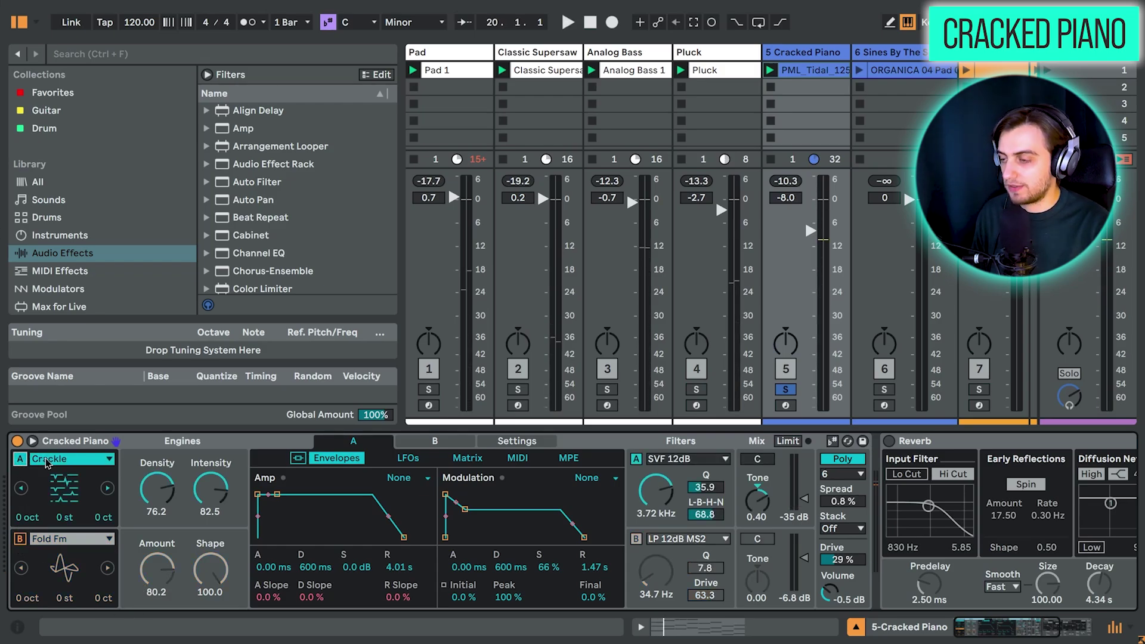
pyautogui.press('space')
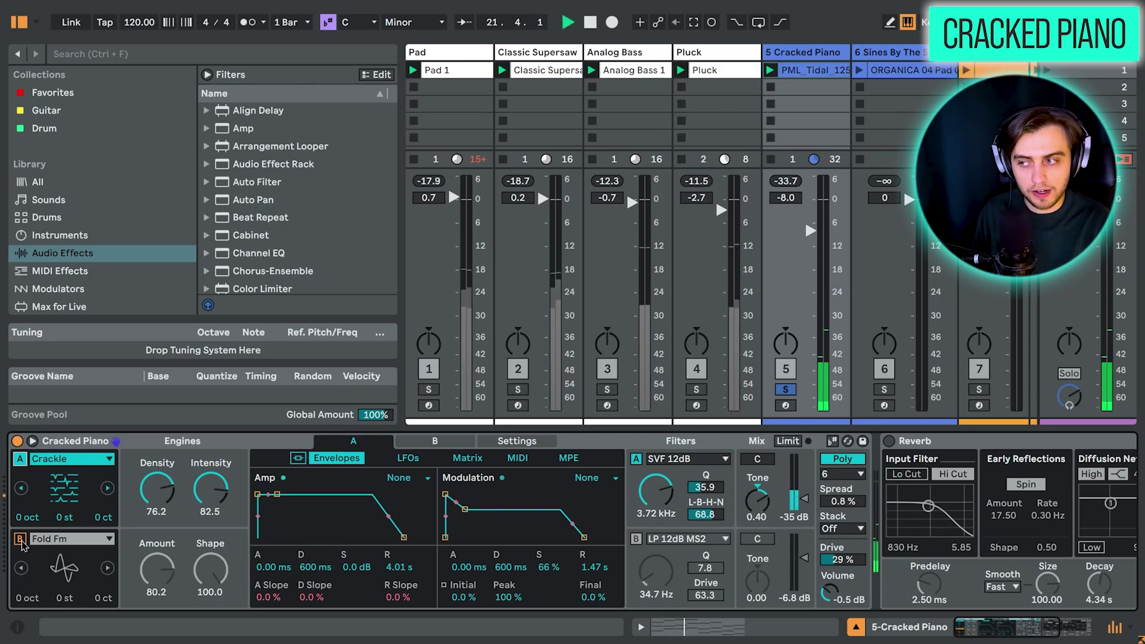
pyautogui.press('space')
# Solo the Sines By The Sea track and play its pad clip.
pyautogui.click(864, 63)
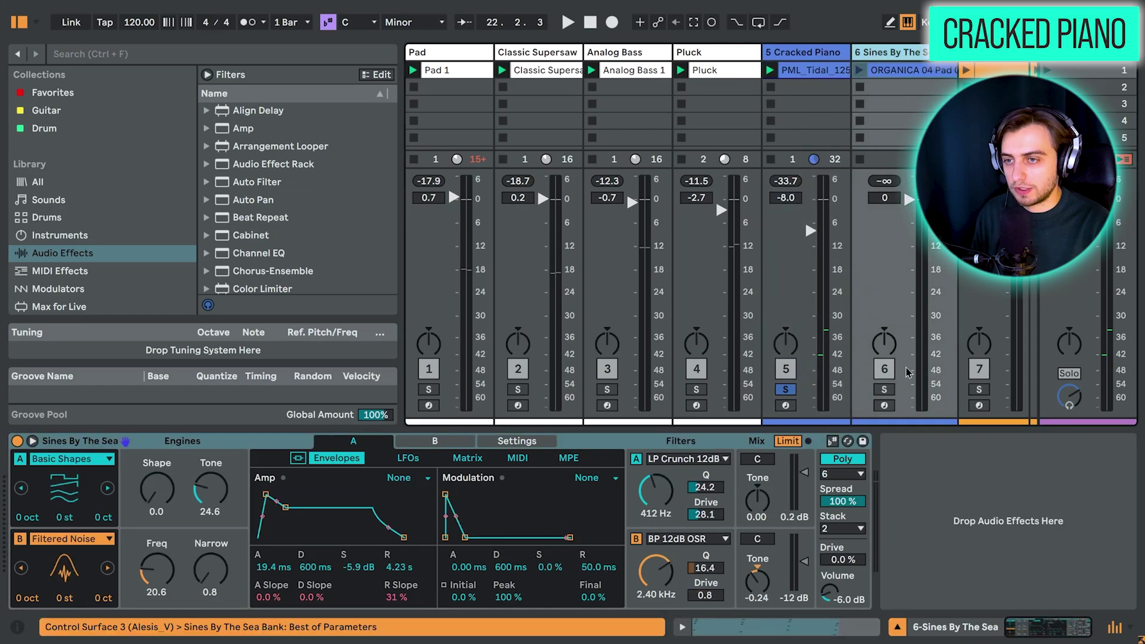
pyautogui.click(883, 389)
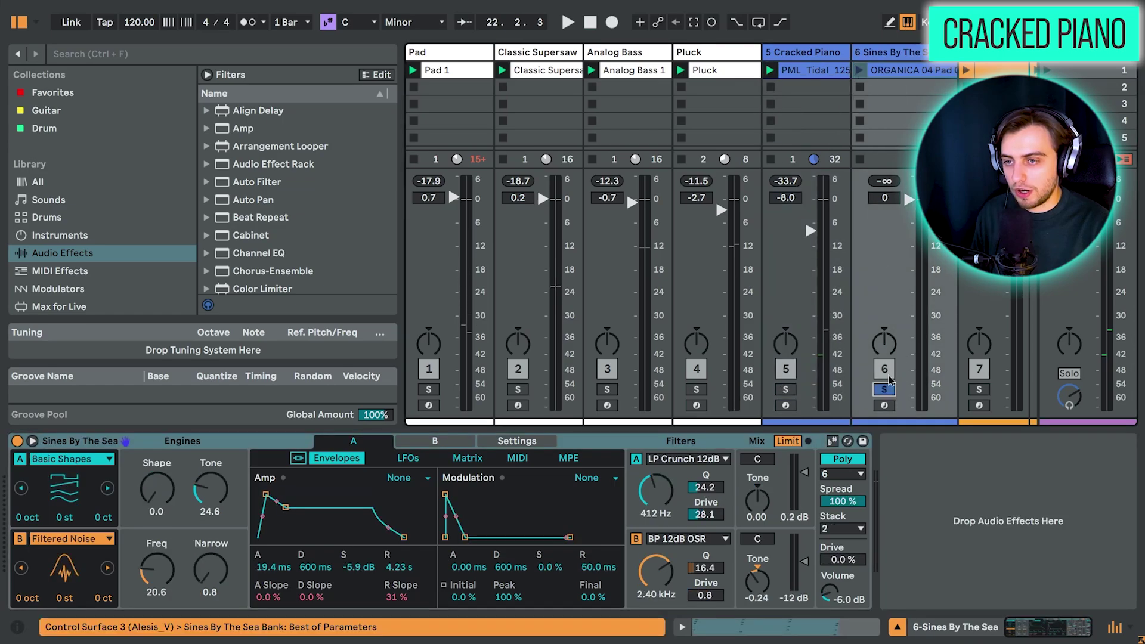
pyautogui.click(861, 70)
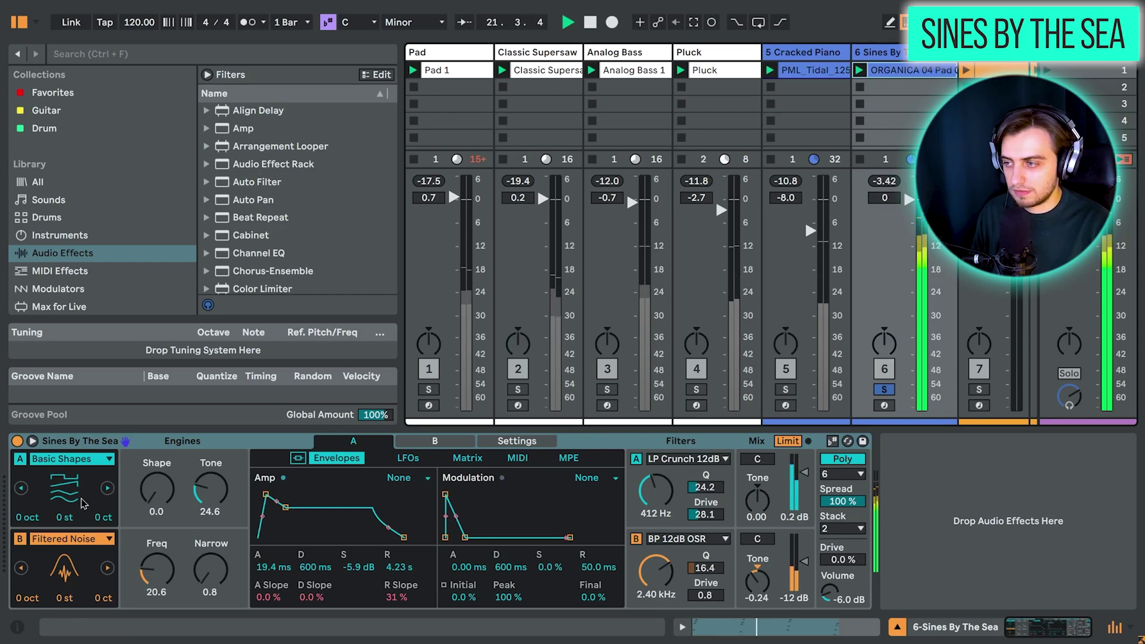
pyautogui.press('space')
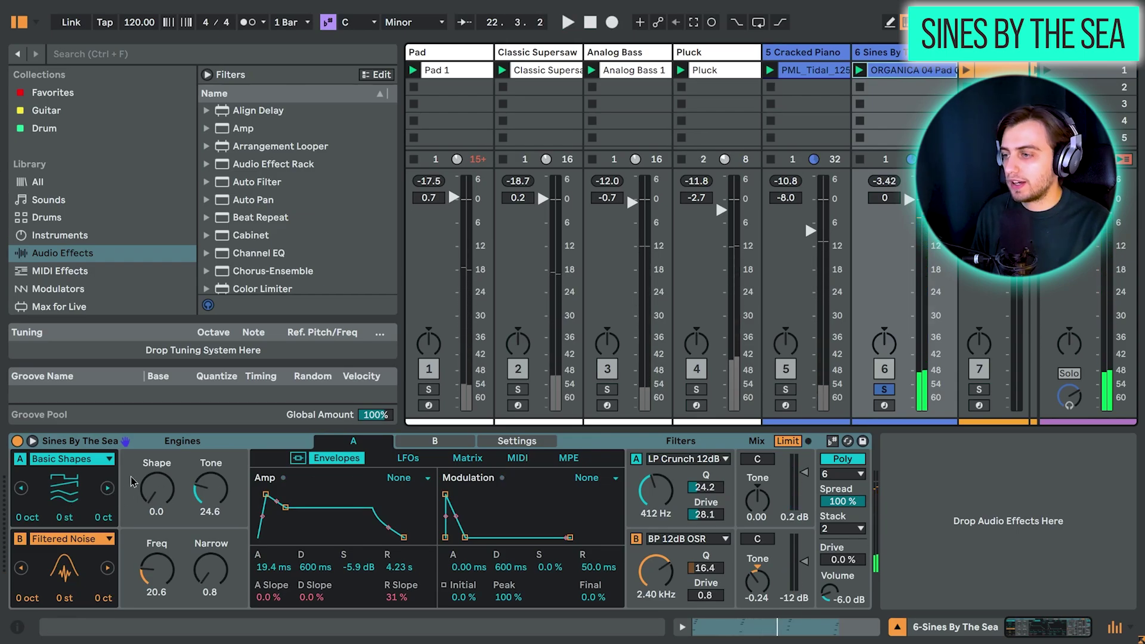
# Compare the Filtered Noise and Basic Shapes engines by switching each off in turn.
pyautogui.click(20, 539)
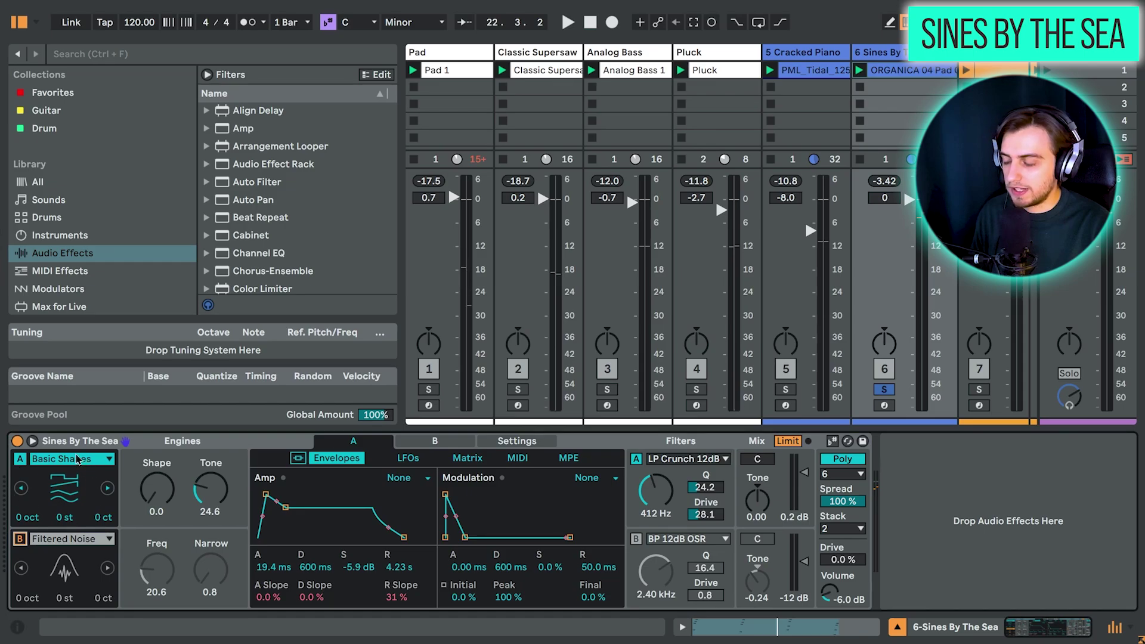
pyautogui.press('space')
pyautogui.click(20, 458)
pyautogui.click(20, 538)
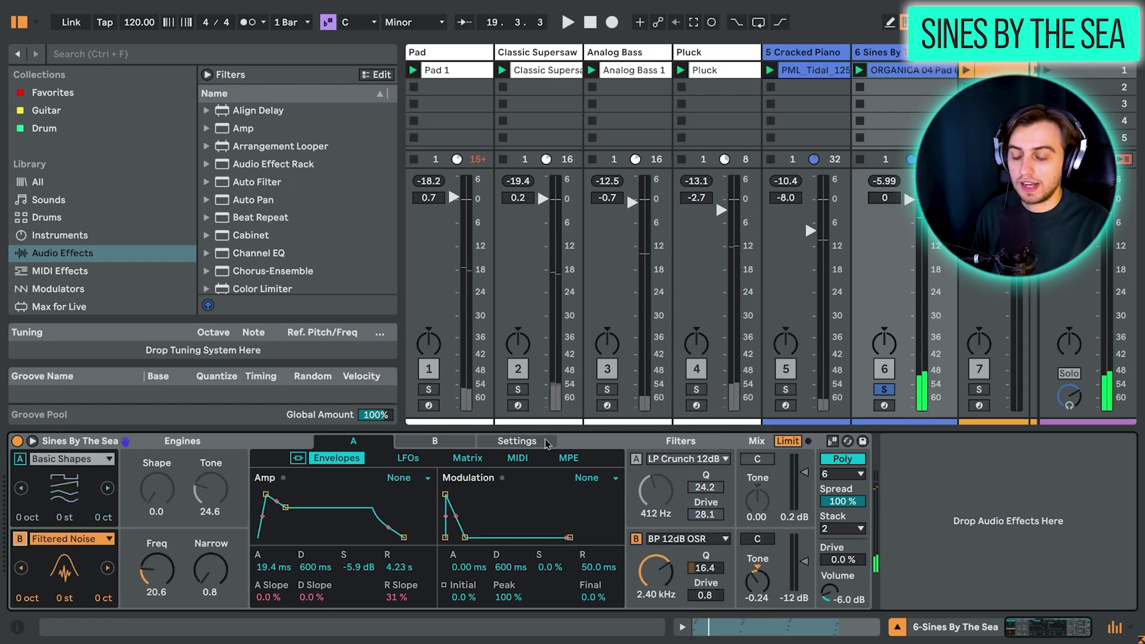
# Show engine B's modulation routings in the Meld matrix and play the patch.
pyautogui.click(33, 440)
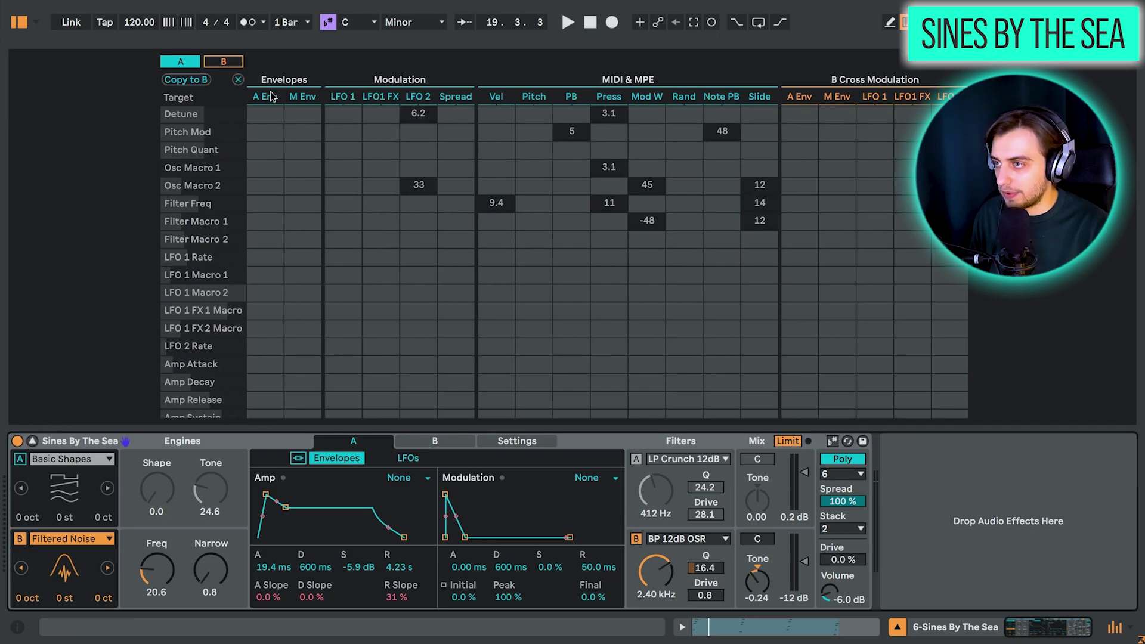
pyautogui.click(230, 63)
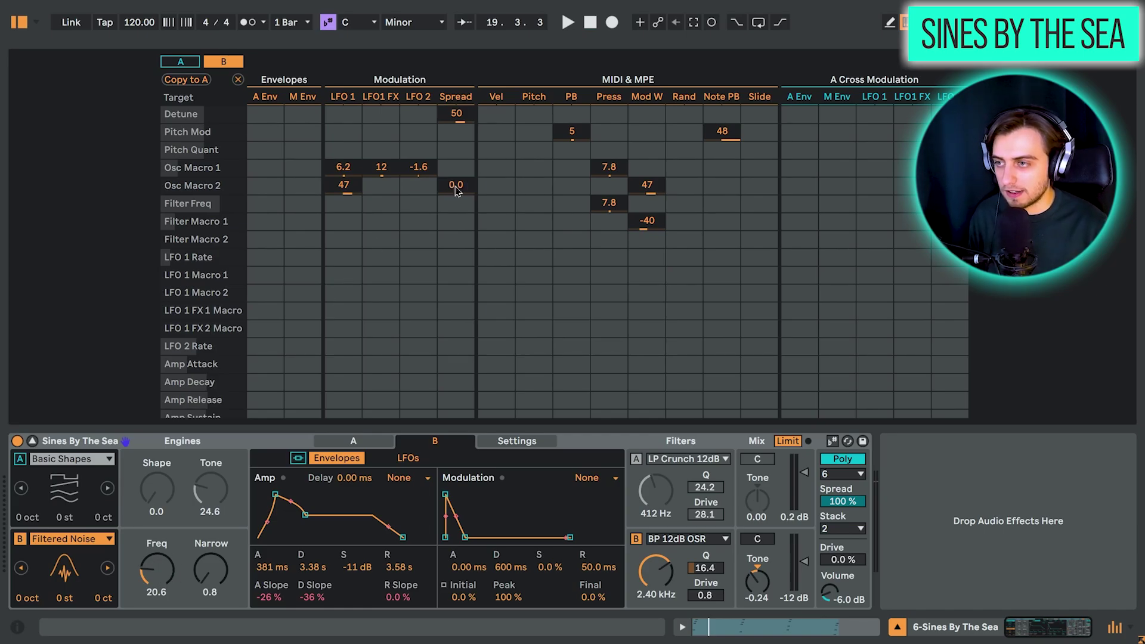
pyautogui.press('space')
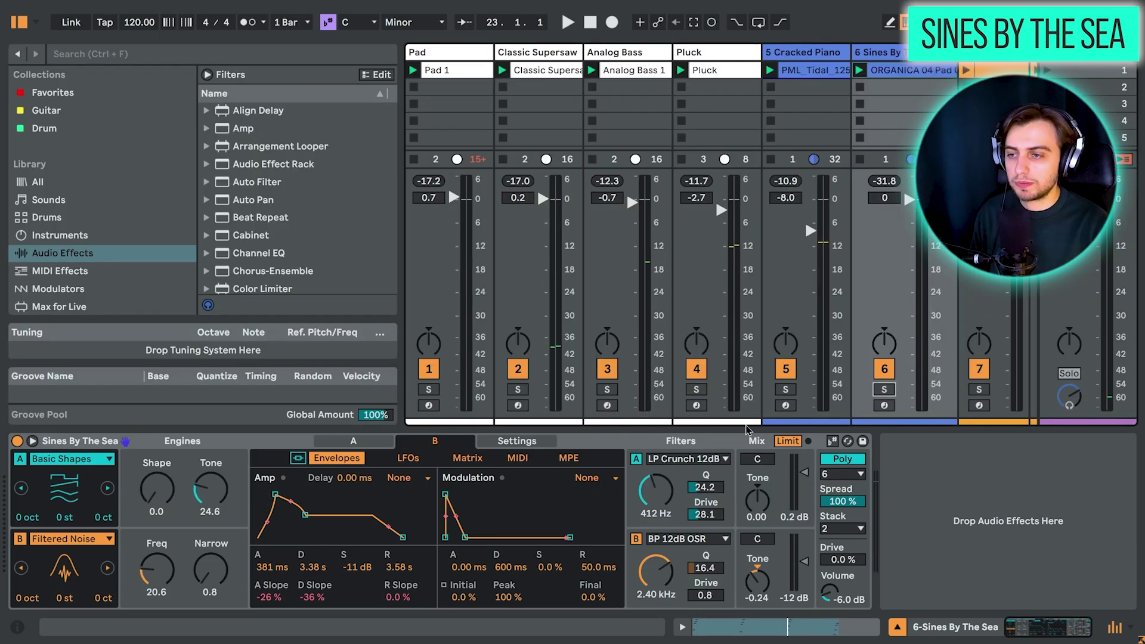
# Select the 12 Meld track to show its own patch.
pyautogui.hscroll(10, 883, 96)
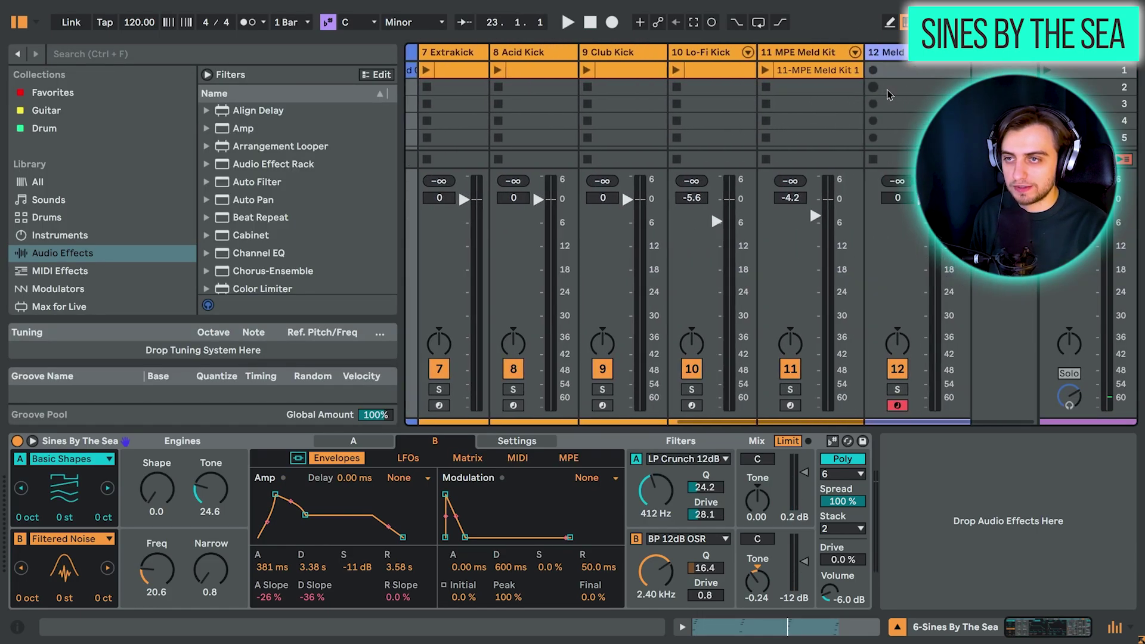
pyautogui.hscroll(-3, 833, 116)
pyautogui.hscroll(-4, 833, 117)
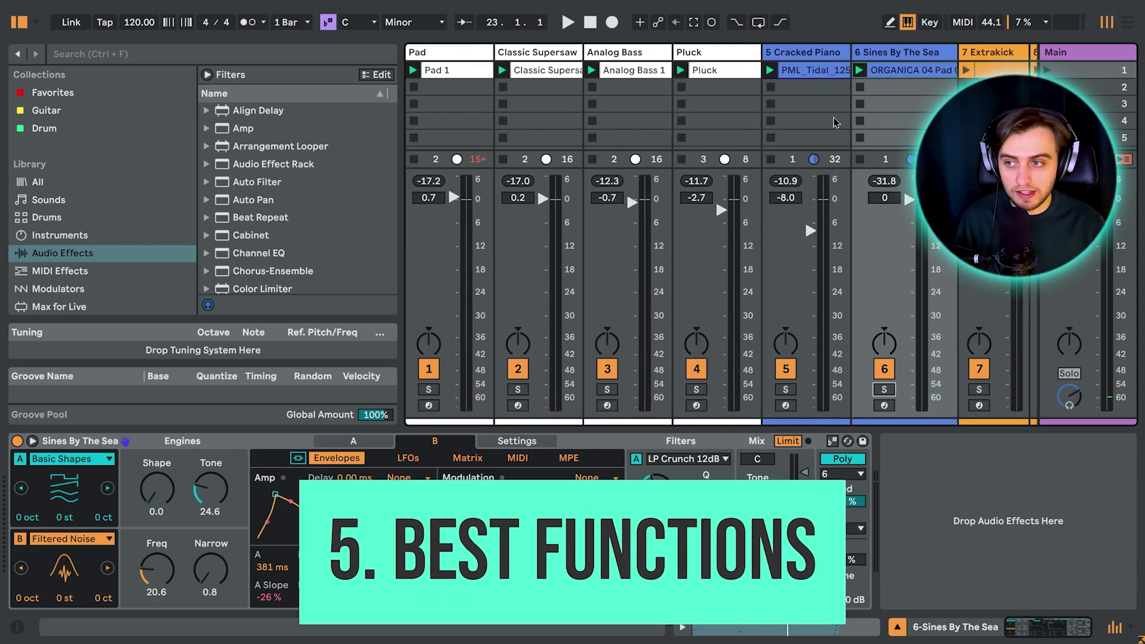
pyautogui.hscroll(8, 835, 123)
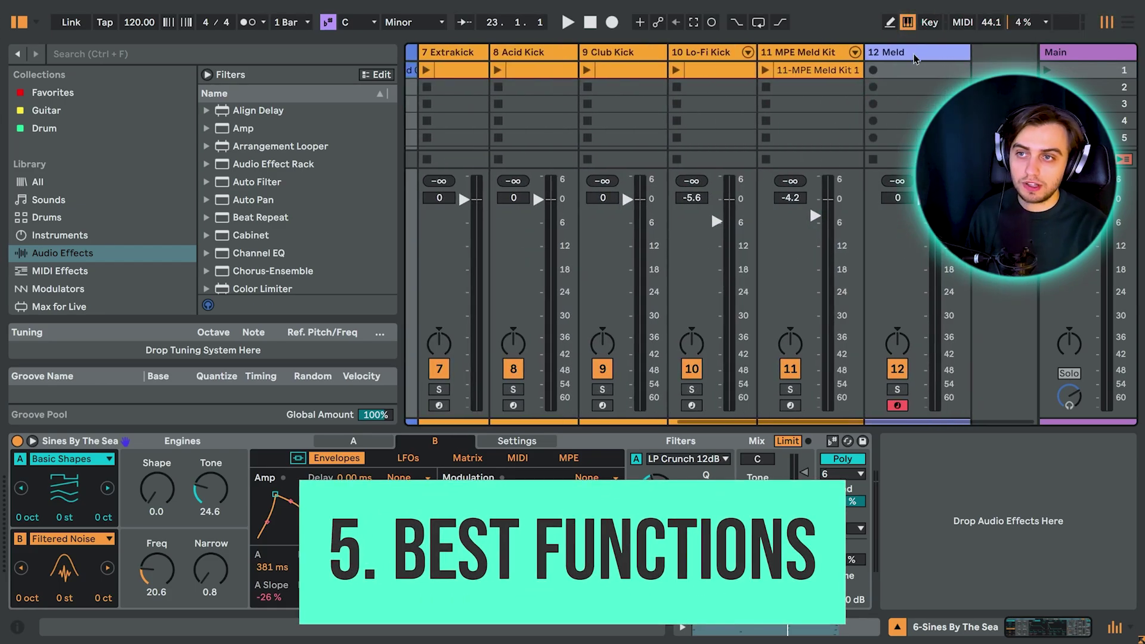
pyautogui.click(911, 56)
# Set oscillator A to Swarm Saw after trying Swarm Square.
pyautogui.click(66, 459)
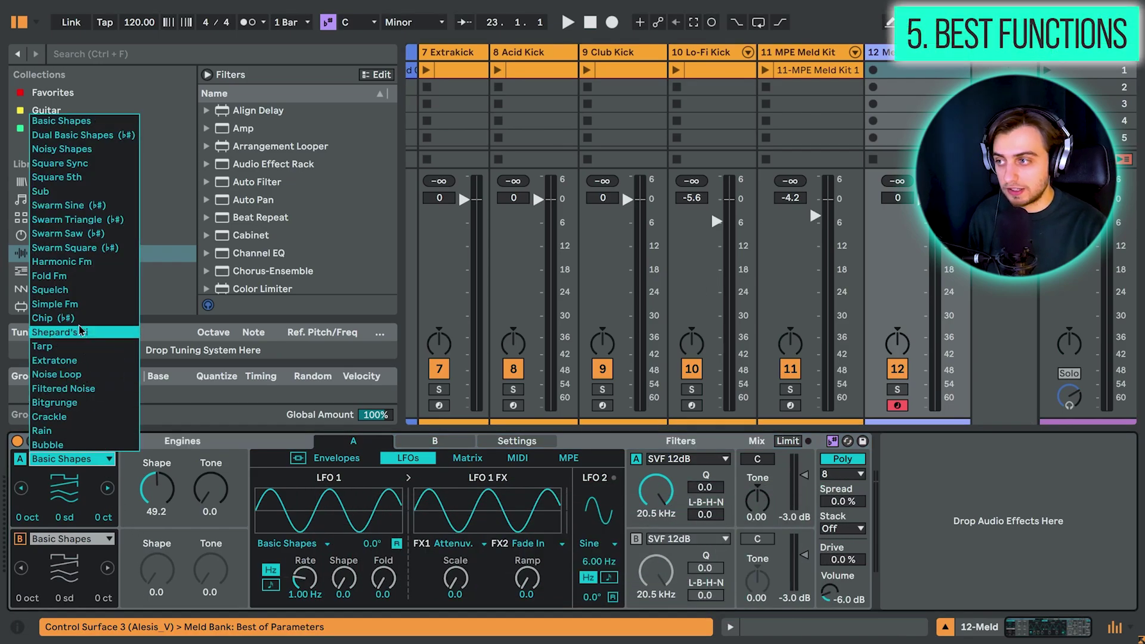
pyautogui.click(75, 247)
pyautogui.click(80, 461)
pyautogui.click(67, 233)
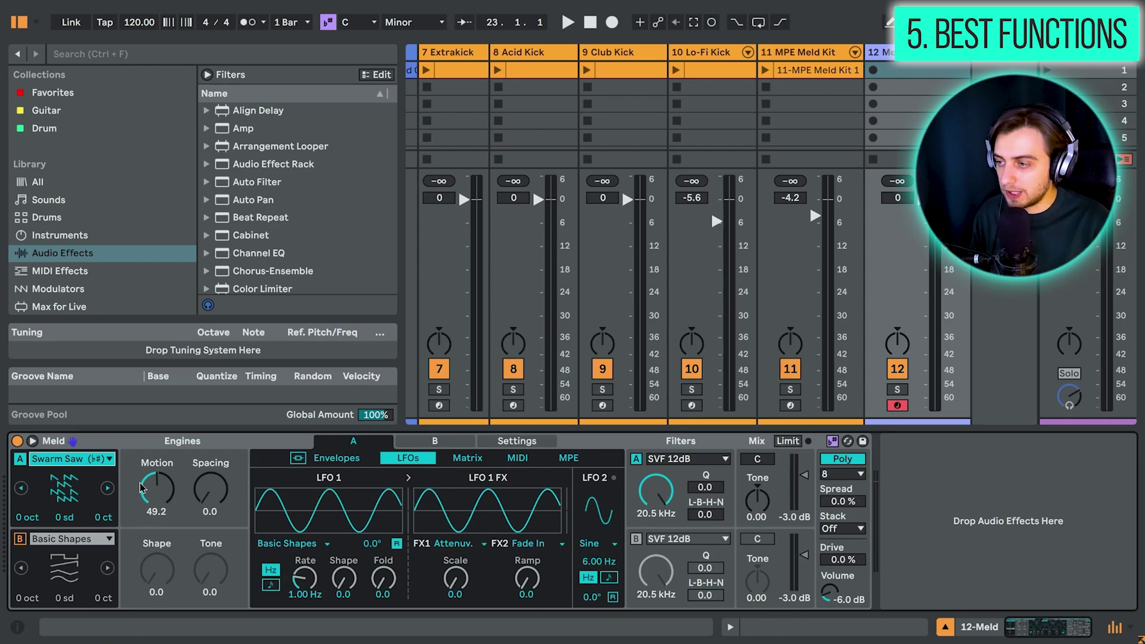
# Switch oscillator A to Tarp and play the notes an octave lower.
pyautogui.click(104, 459)
pyautogui.click(60, 346)
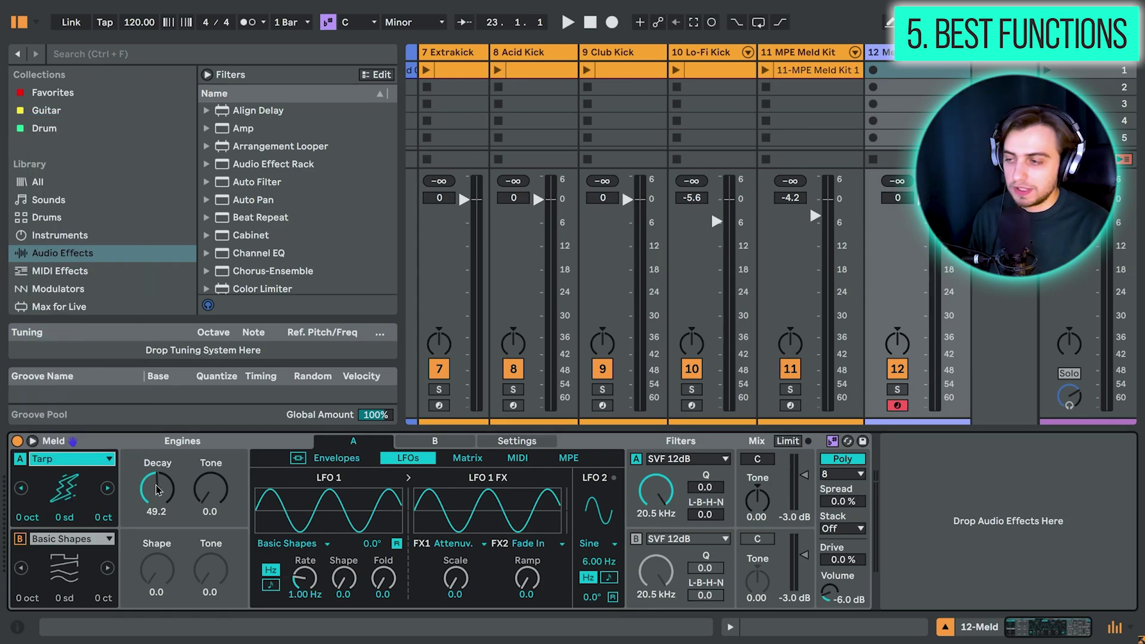
pyautogui.press('z')
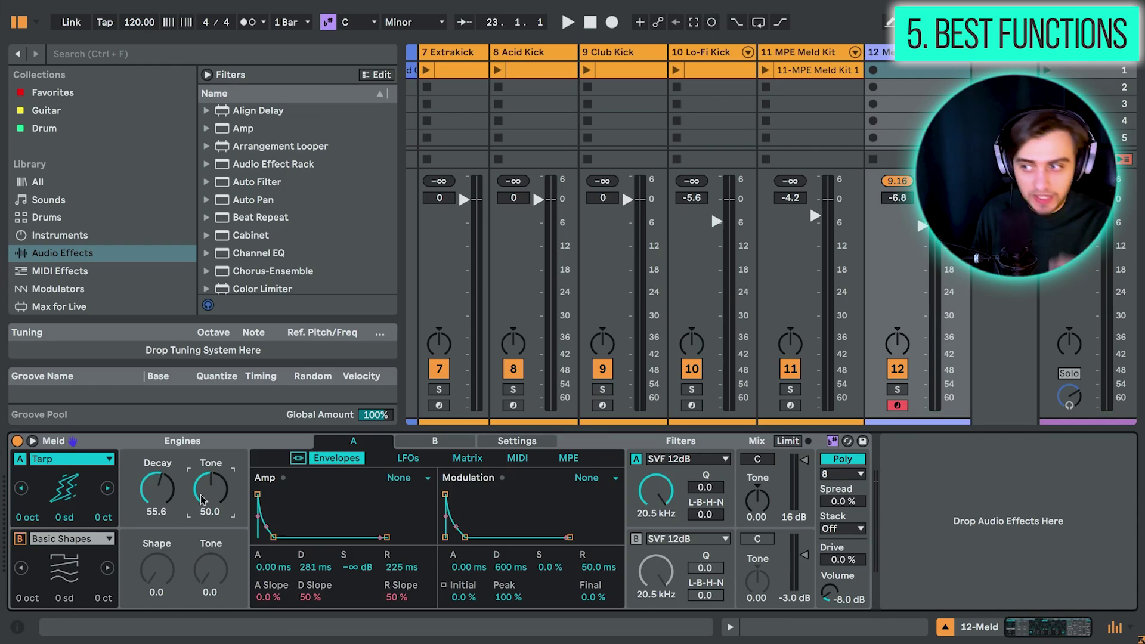
# Switch oscillator A to Shepard's Pi with Rate 100 and show the modulation matrix.
pyautogui.click(70, 458)
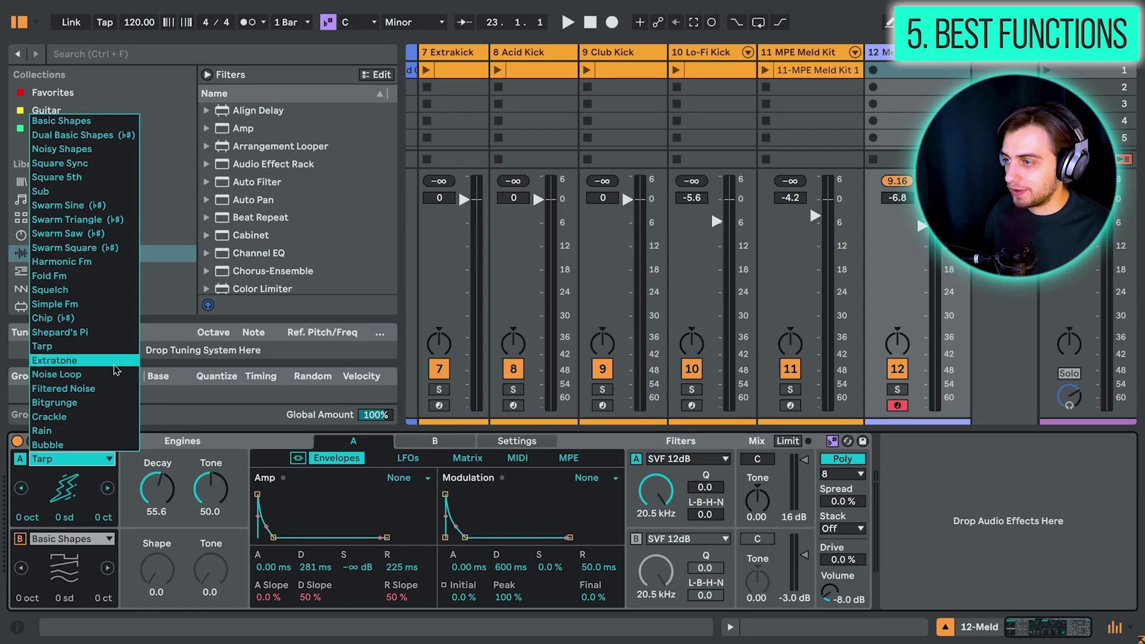
pyautogui.click(99, 333)
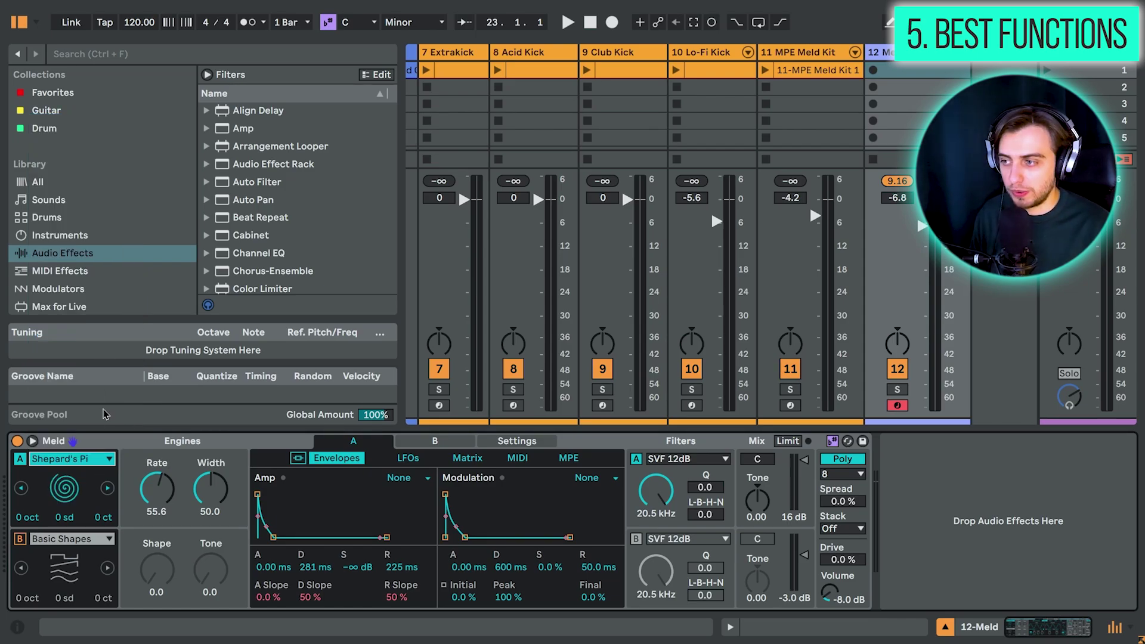
pyautogui.moveTo(157, 489); pyautogui.dragTo(157, 429)
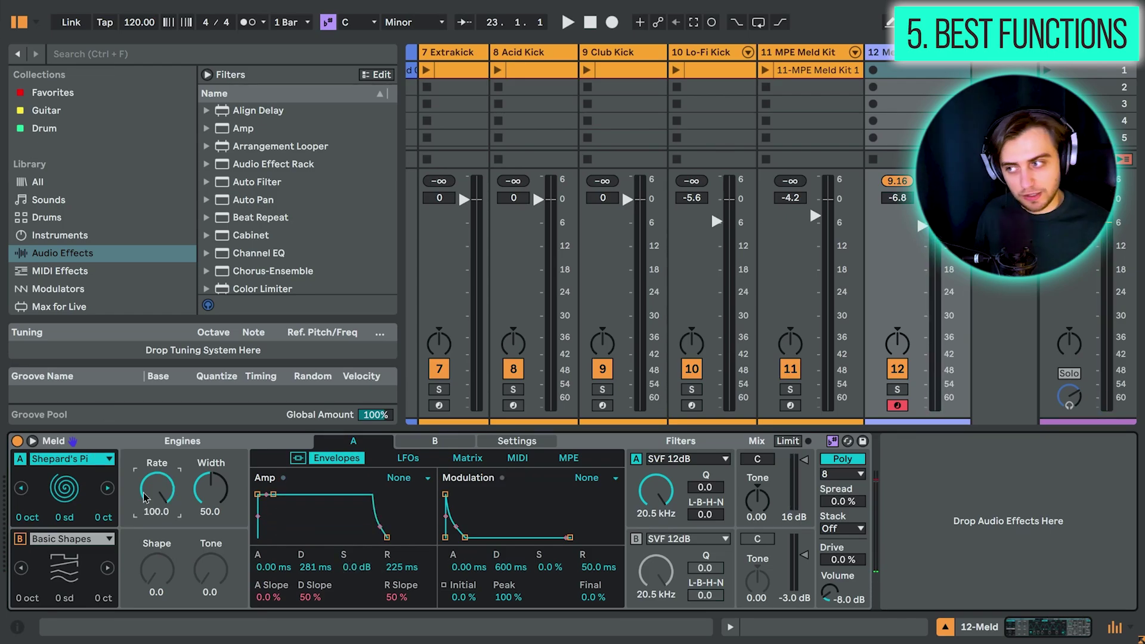
pyautogui.click(33, 442)
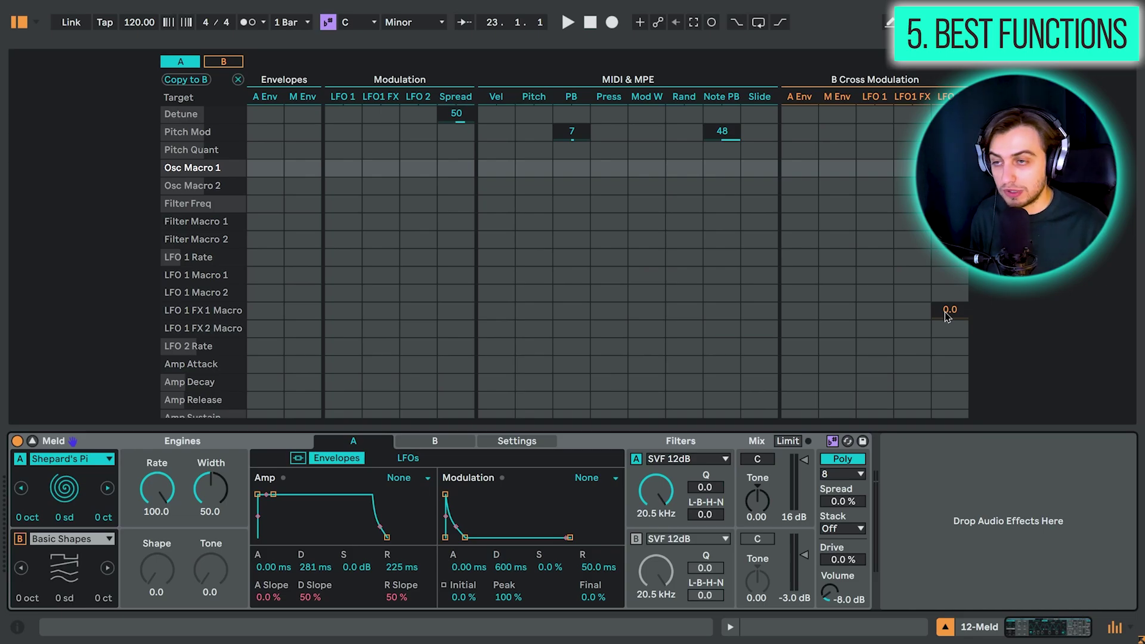
pyautogui.click(724, 459)
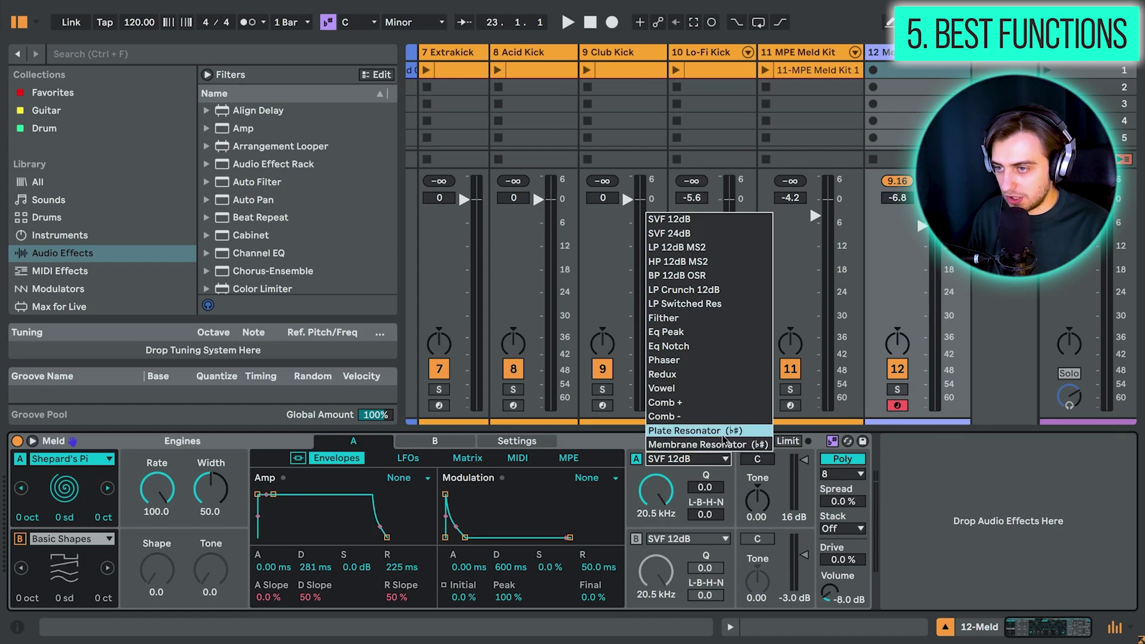
# Set filter A to Plate Resonator and oscillator A to Filtered Noise.
pyautogui.click(725, 431)
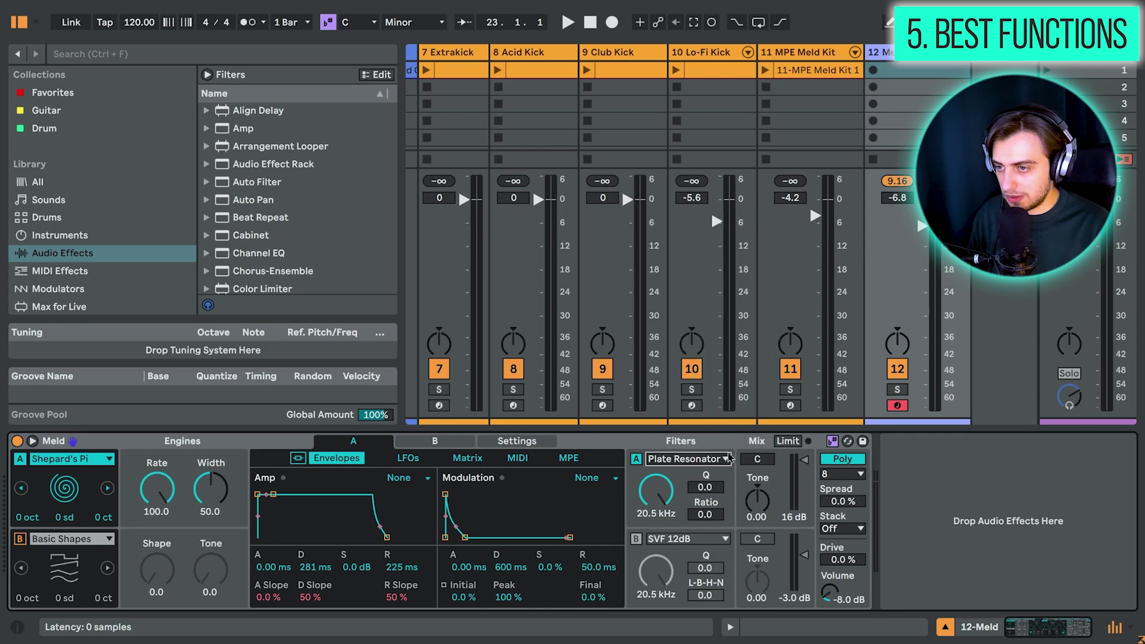
pyautogui.click(85, 459)
pyautogui.click(84, 388)
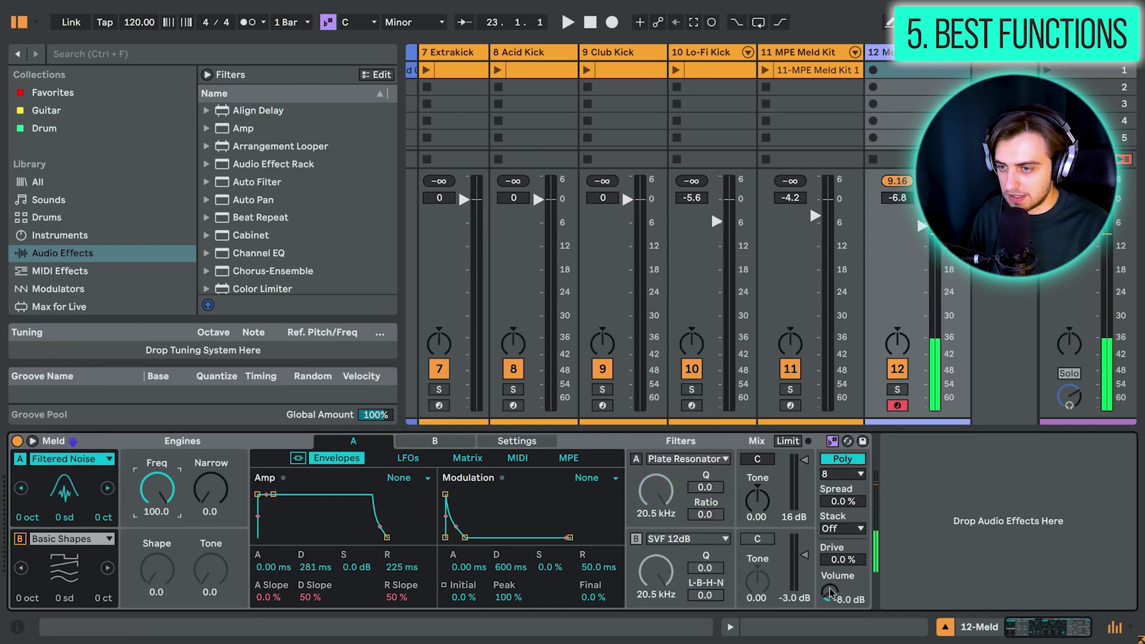
# Set Meld's output volume to -12 dB and enable filter A.
pyautogui.moveTo(829, 590); pyautogui.dragTo(802, 563)
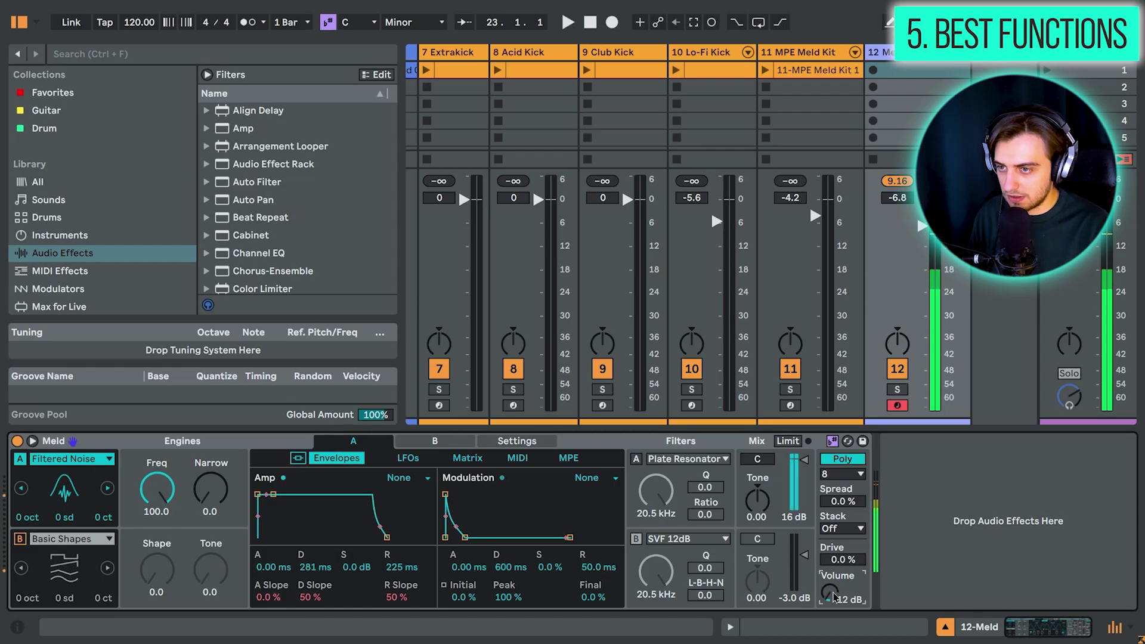
pyautogui.click(635, 462)
pyautogui.click(635, 461)
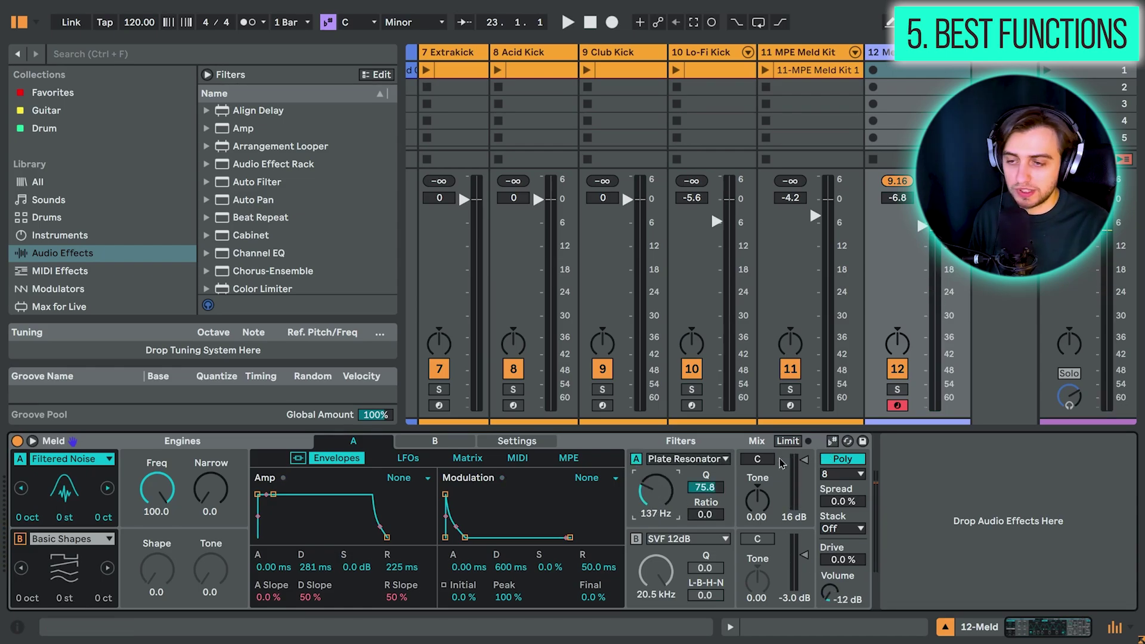
# Tune the Plate Resonator to 191 Hz and raise track 12's volume to -12.6 dB.
pyautogui.moveTo(655, 492)
pyautogui.mouseDown()
pyautogui.moveTo(656, 504)
pyautogui.moveTo(655, 483)
pyautogui.mouseUp()
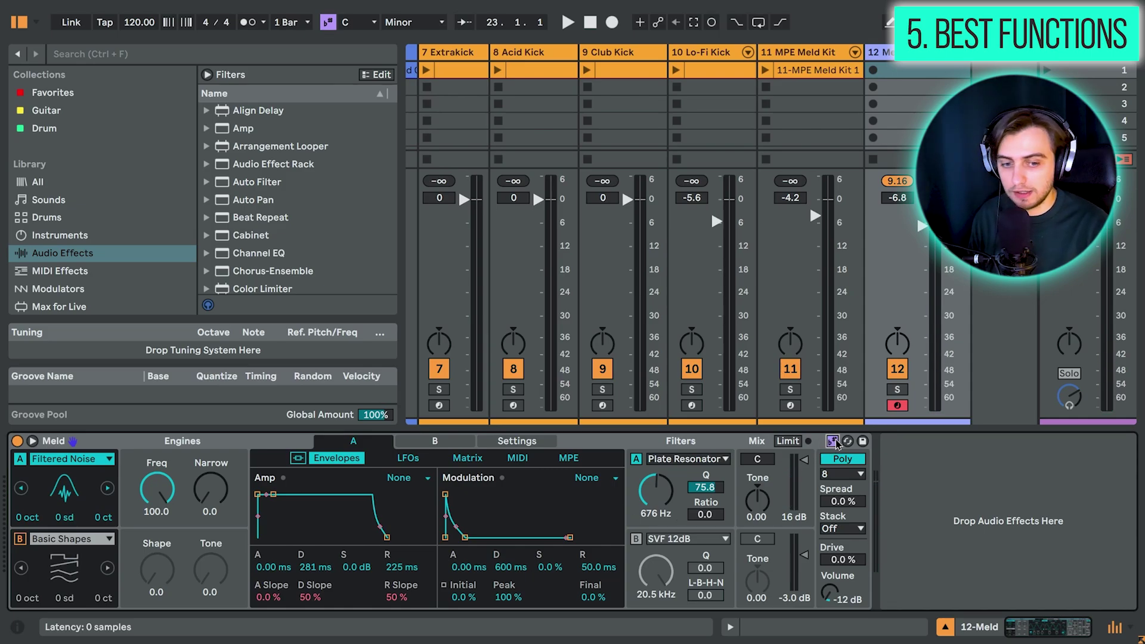
pyautogui.moveTo(678, 498); pyautogui.dragTo(678, 526)
pyautogui.moveTo(922, 275); pyautogui.dragTo(922, 248)
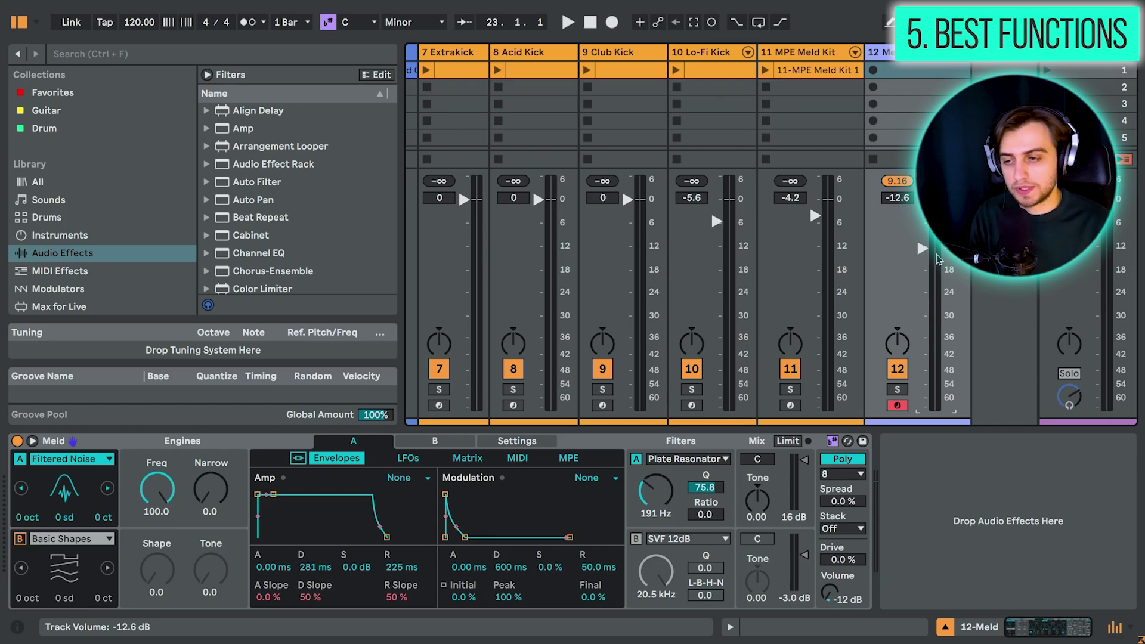
pyautogui.click(726, 463)
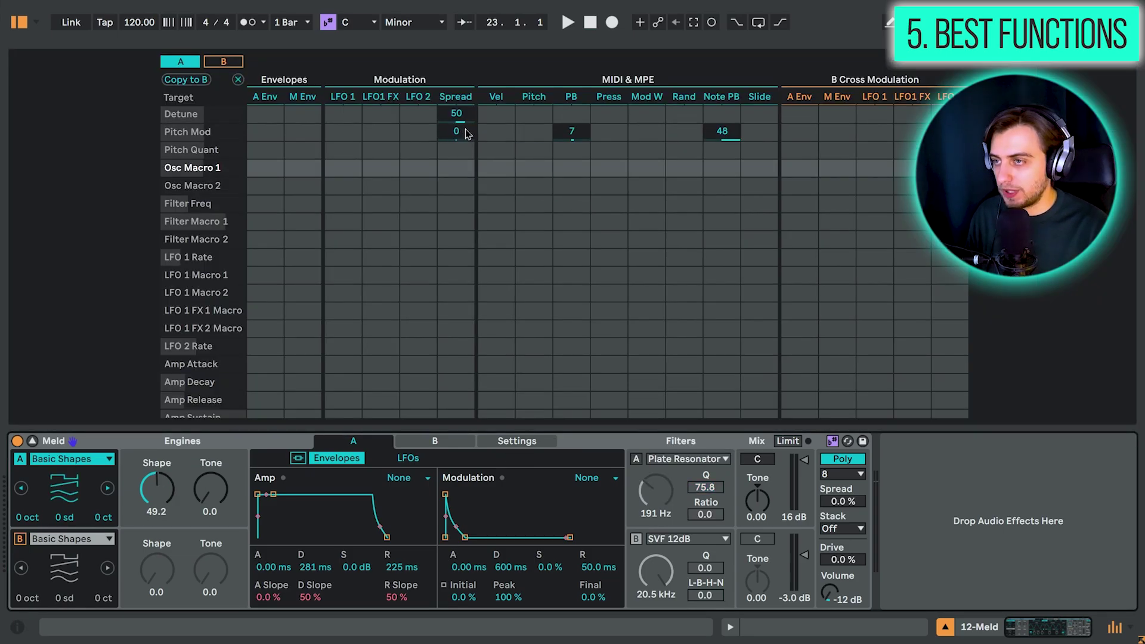
# Try a three-voice stack with wider spread, then remove the Spread→Detune modulation.
pyautogui.moveTo(456, 119); pyautogui.dragTo(456, 110)
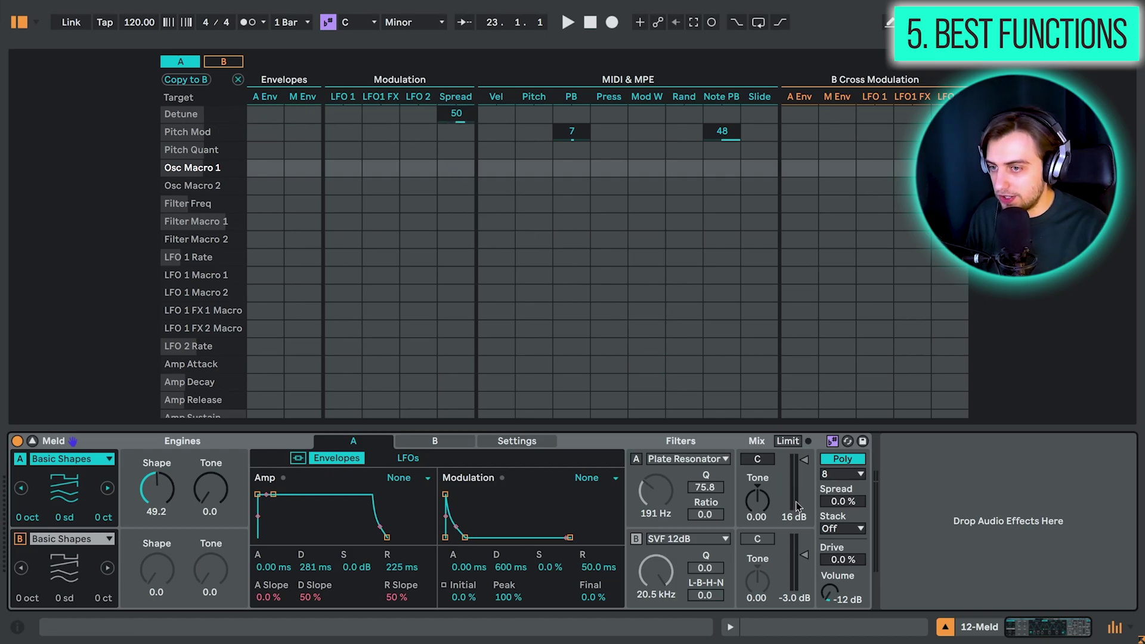
pyautogui.click(842, 528)
pyautogui.click(842, 557)
pyautogui.moveTo(842, 501)
pyautogui.mouseDown()
pyautogui.moveTo(842, 477)
pyautogui.moveTo(844, 531)
pyautogui.moveTo(844, 508)
pyautogui.mouseUp()
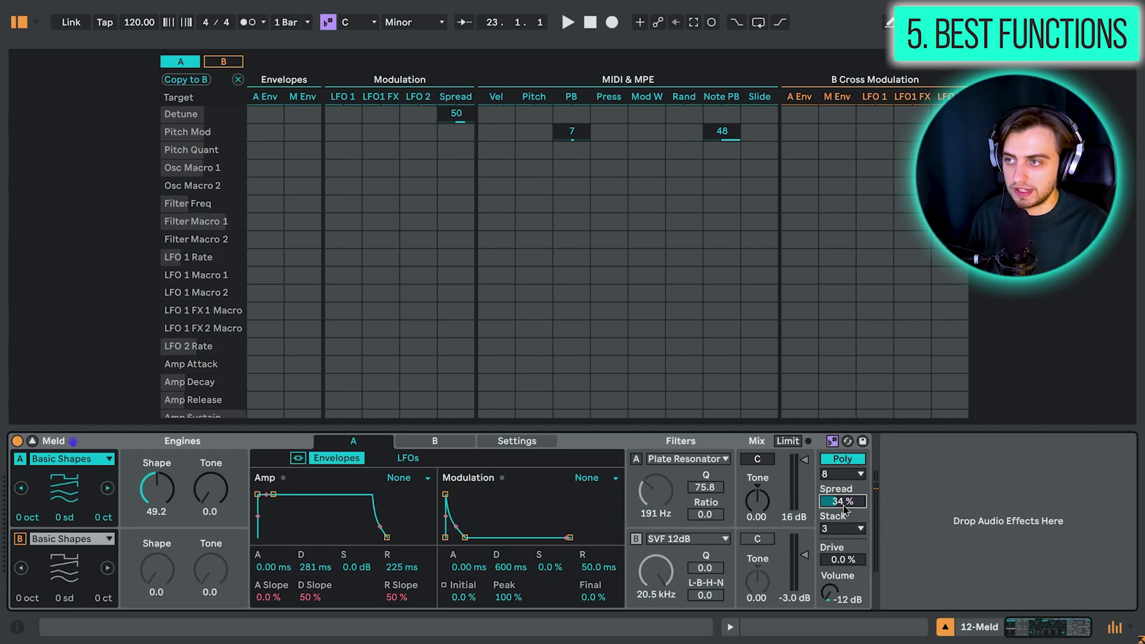
pyautogui.doubleClick(471, 118)
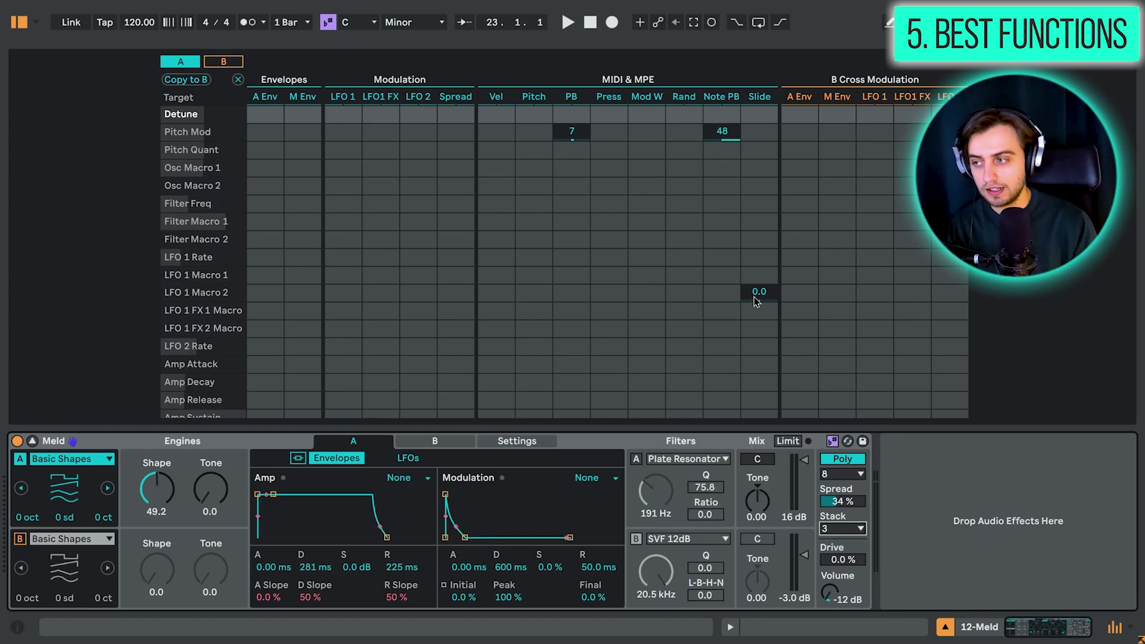
# Use a 2-voice stack, set filter A to LP 12dB MS2, and Spread→Filter Freq to 4.7.
pyautogui.click(844, 529)
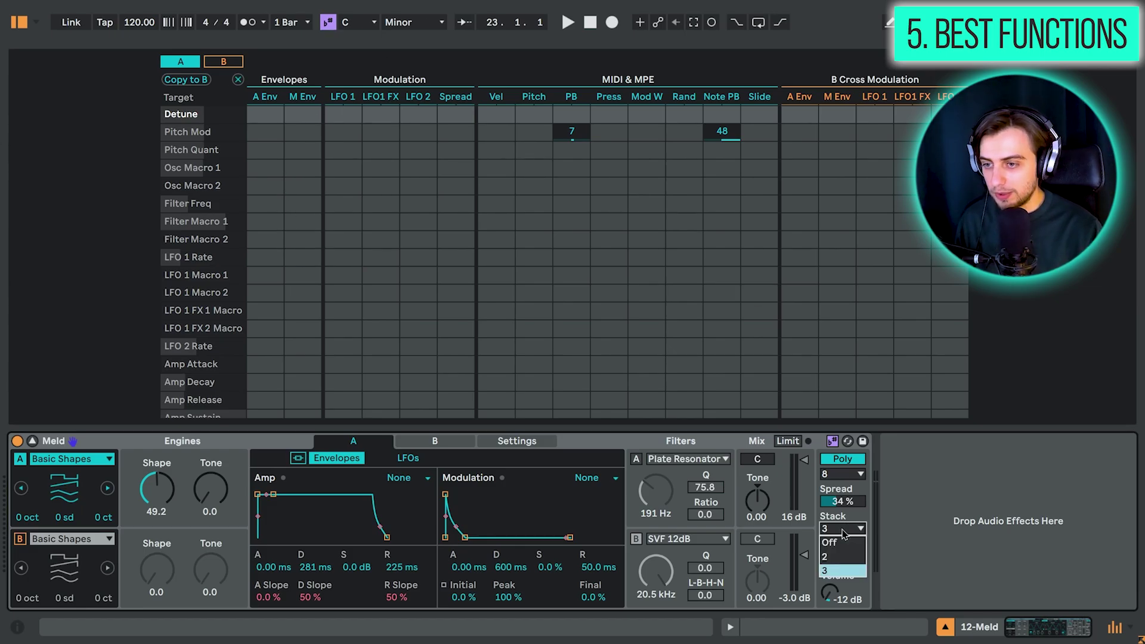
pyautogui.click(843, 556)
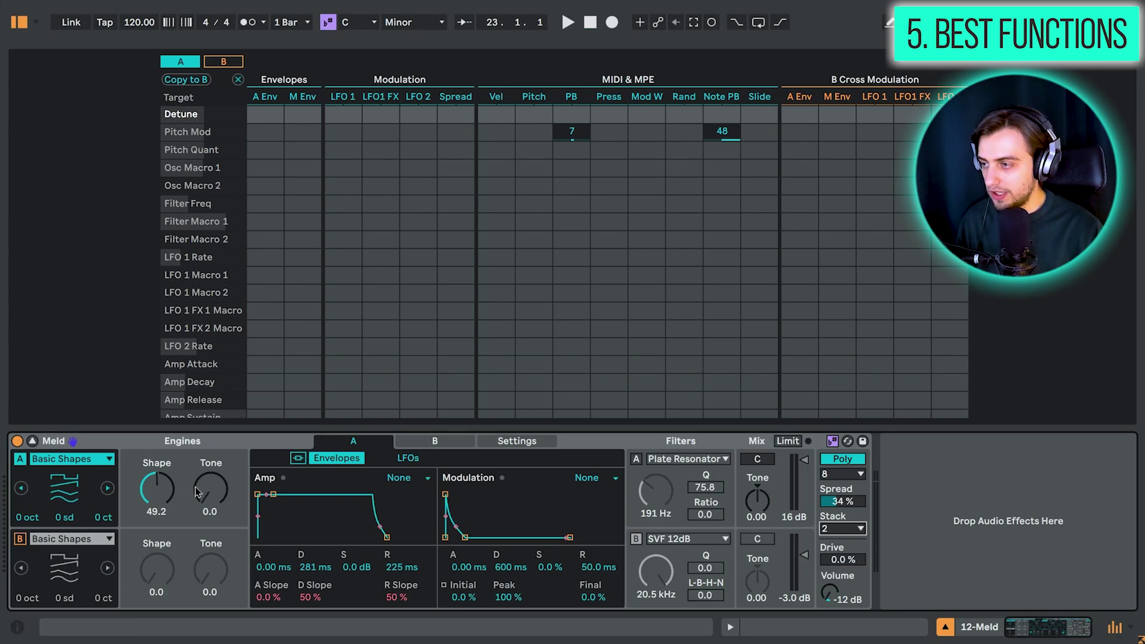
pyautogui.click(663, 460)
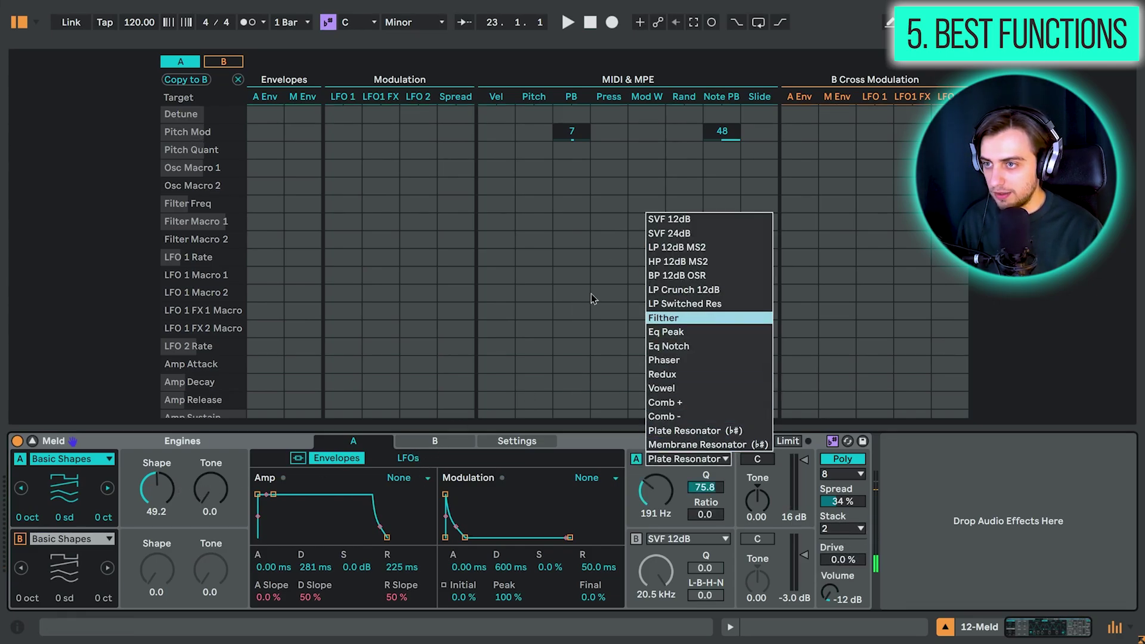
pyautogui.click(676, 248)
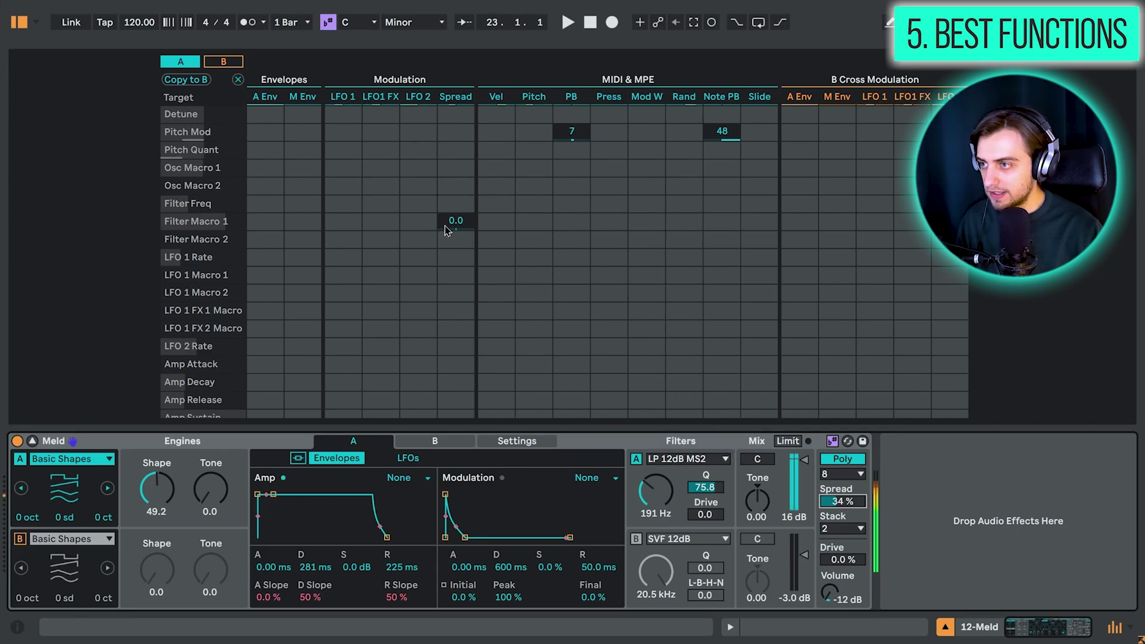
pyautogui.moveTo(451, 205); pyautogui.dragTo(450, 196)
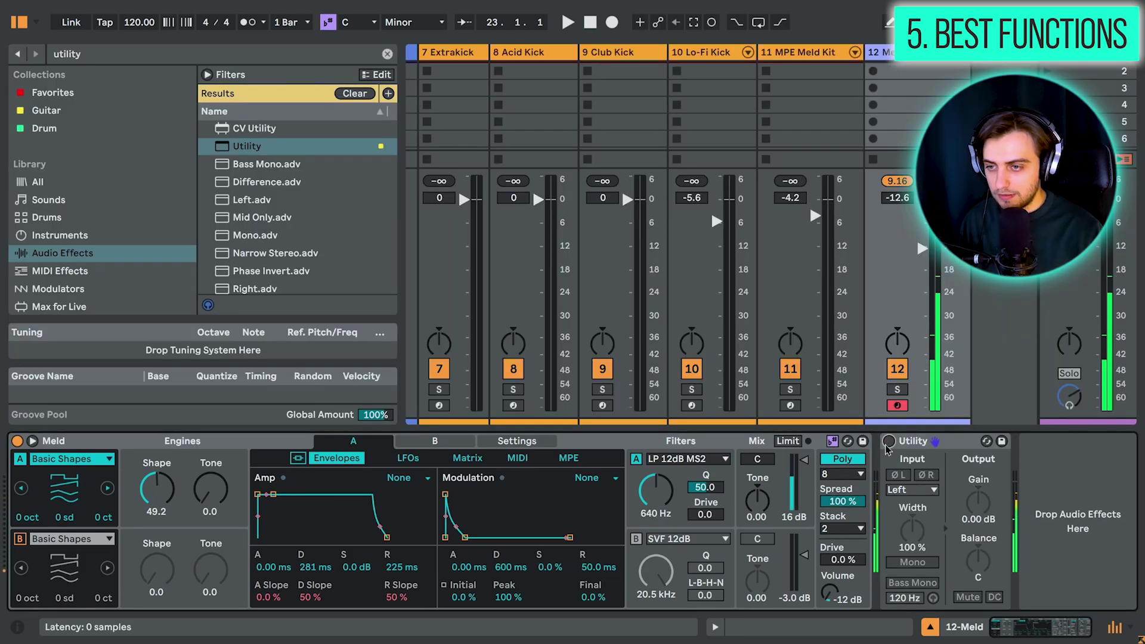
# Turn on Utility, set it to the Right input channel, and show Meld's modulation matrix.
pyautogui.click(889, 441)
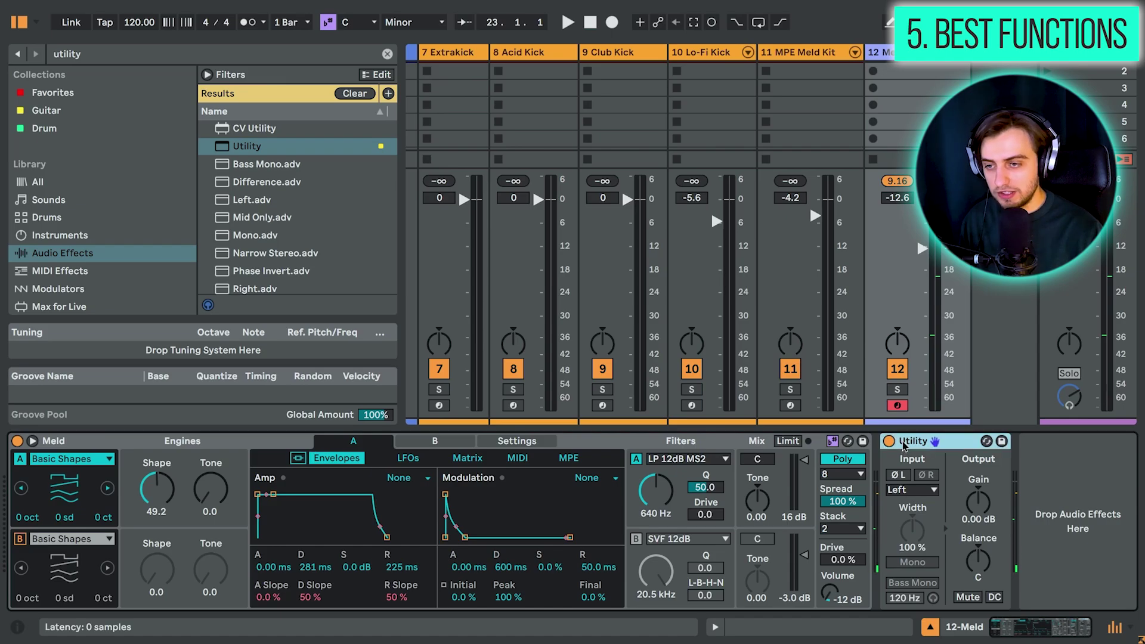
pyautogui.moveTo(829, 592); pyautogui.dragTo(829, 543)
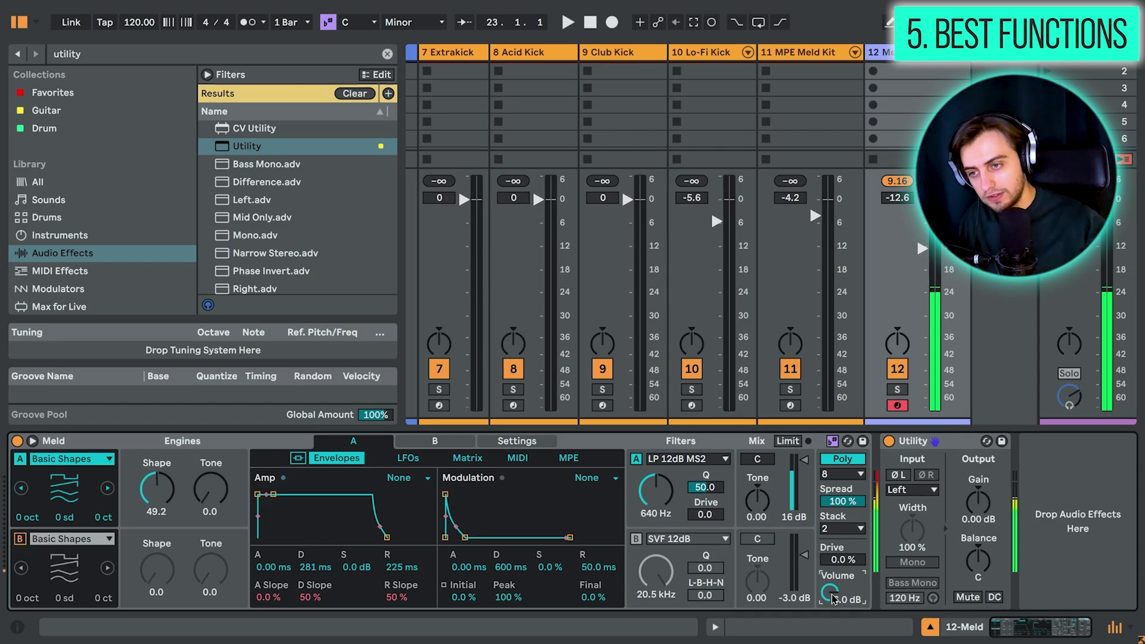
pyautogui.hotkey('ctrl', 'z')
pyautogui.moveTo(912, 489); pyautogui.dragTo(911, 502)
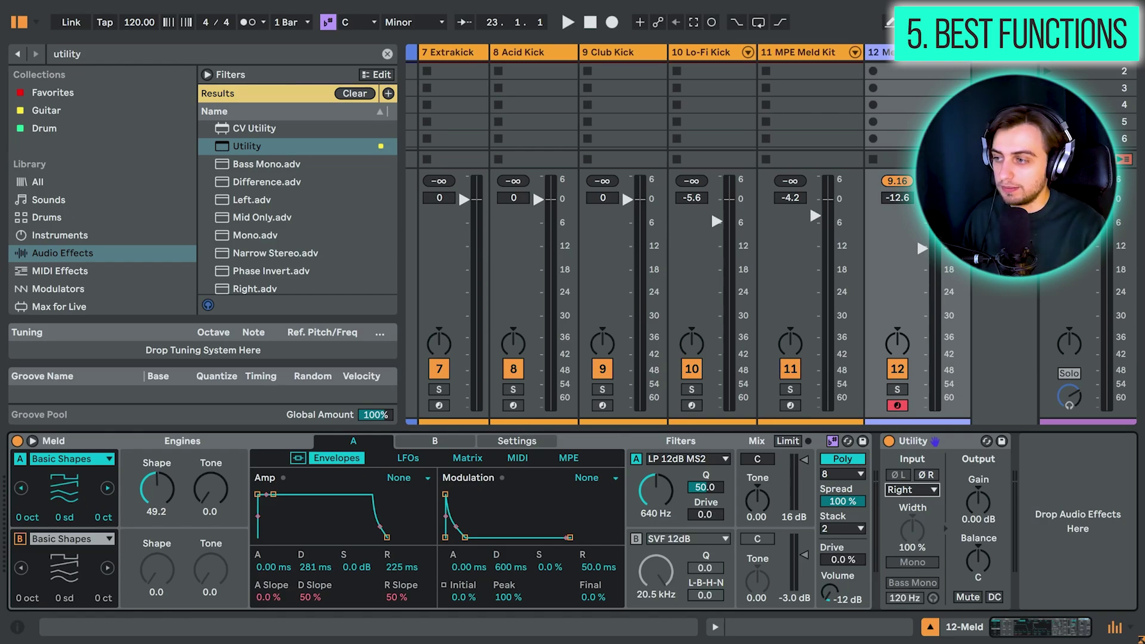
pyautogui.click(33, 440)
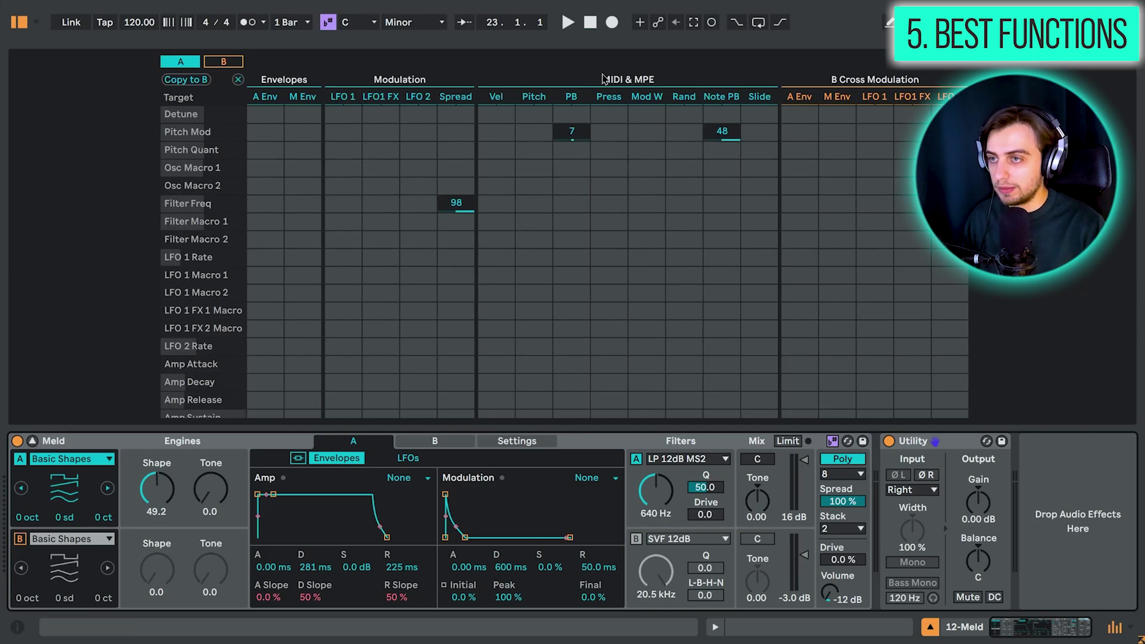